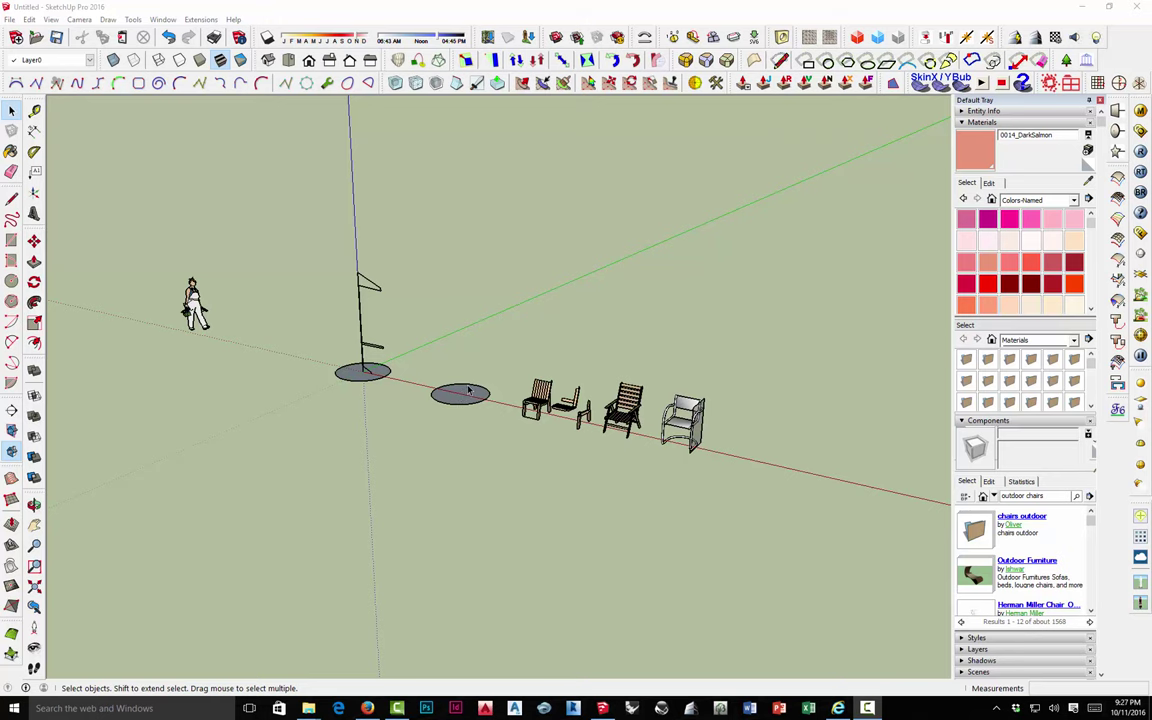
Examine the simple slatted wooden chair and its separated seat, backrest and leg-frame parts from several angles.
{"action": "scroll", "coordinate": [540, 395], "scroll_direction": "up", "scroll_amount": 6}
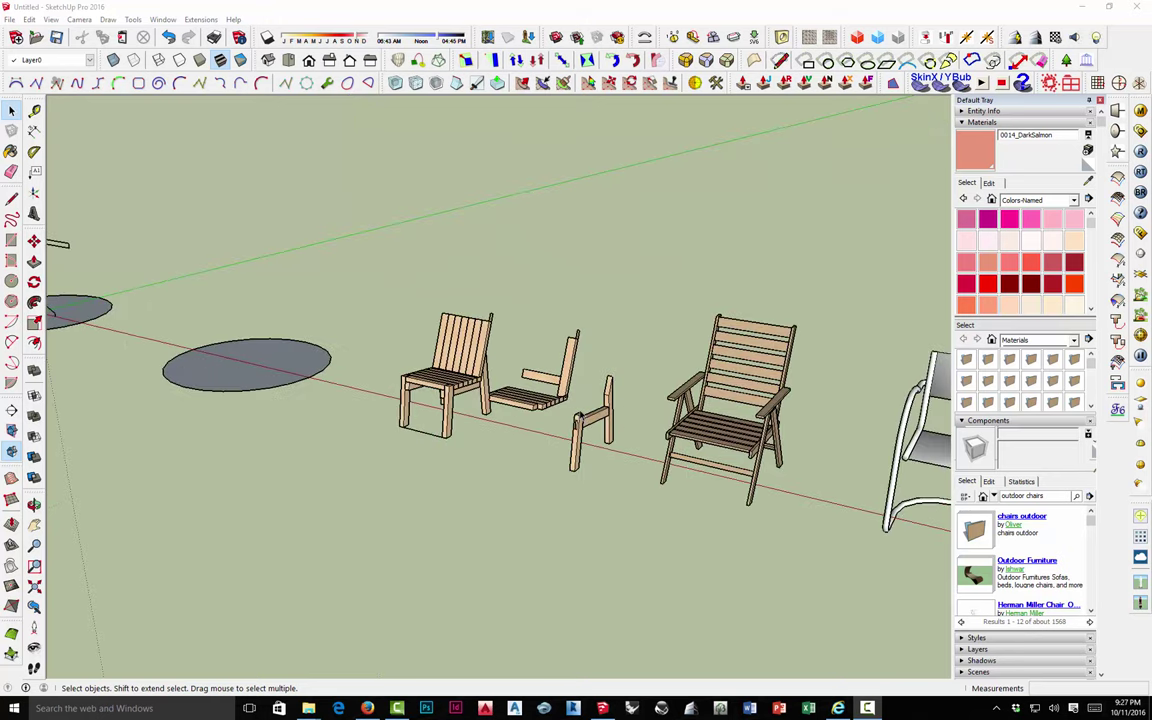
{"action": "scroll", "coordinate": [562, 400], "scroll_direction": "down", "scroll_amount": 3}
{"action": "mouse_move", "coordinate": [507, 362]}
{"action": "middle_mouse_down"}
{"action": "mouse_move", "coordinate": [408, 336]}
{"action": "mouse_move", "coordinate": [507, 362]}
{"action": "mouse_move", "coordinate": [494, 344]}
{"action": "middle_mouse_up"}
{"action": "middle_click_drag", "start_coordinate": [398, 309], "coordinate": [297, 327]}
{"action": "scroll", "coordinate": [447, 306], "scroll_direction": "up", "scroll_amount": 3}
{"action": "middle_click_drag", "start_coordinate": [452, 305], "coordinate": [530, 298]}
{"action": "middle_click_drag", "start_coordinate": [426, 343], "coordinate": [250, 325]}
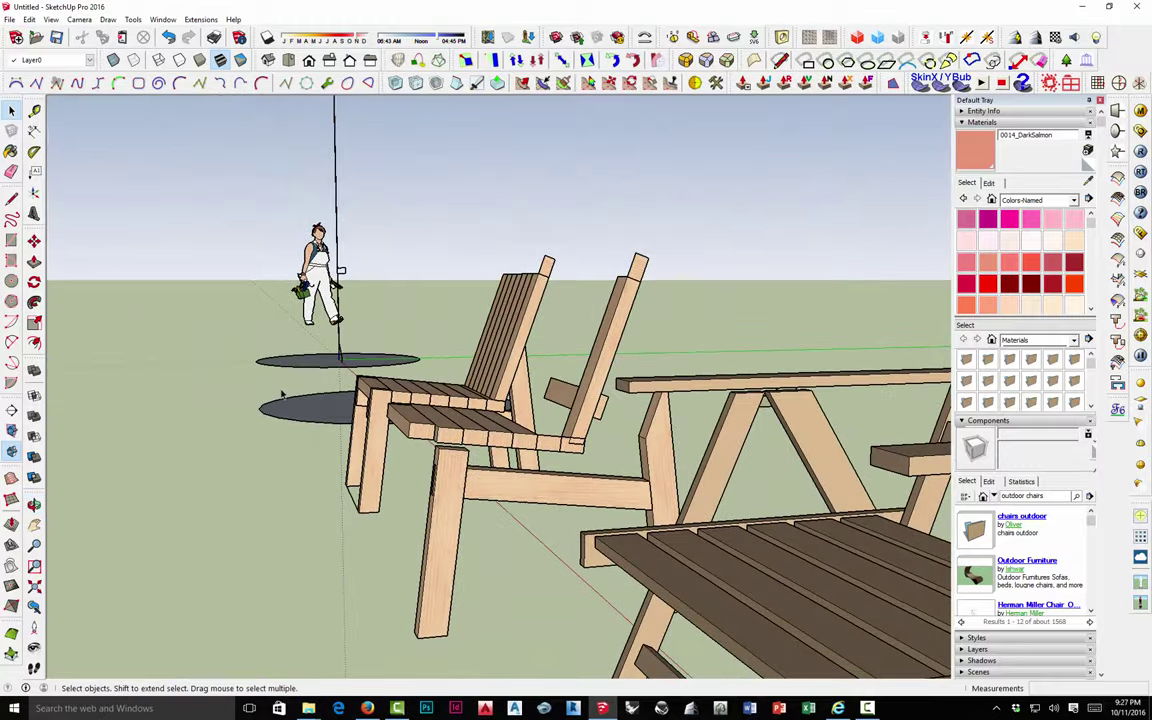
{"action": "scroll", "coordinate": [540, 432], "scroll_direction": "up", "scroll_amount": 2}
{"action": "scroll", "coordinate": [540, 434], "scroll_direction": "up", "scroll_amount": 3}
{"action": "scroll", "coordinate": [538, 436], "scroll_direction": "down", "scroll_amount": 4}
{"action": "middle_click_drag", "start_coordinate": [538, 436], "coordinate": [600, 480]}
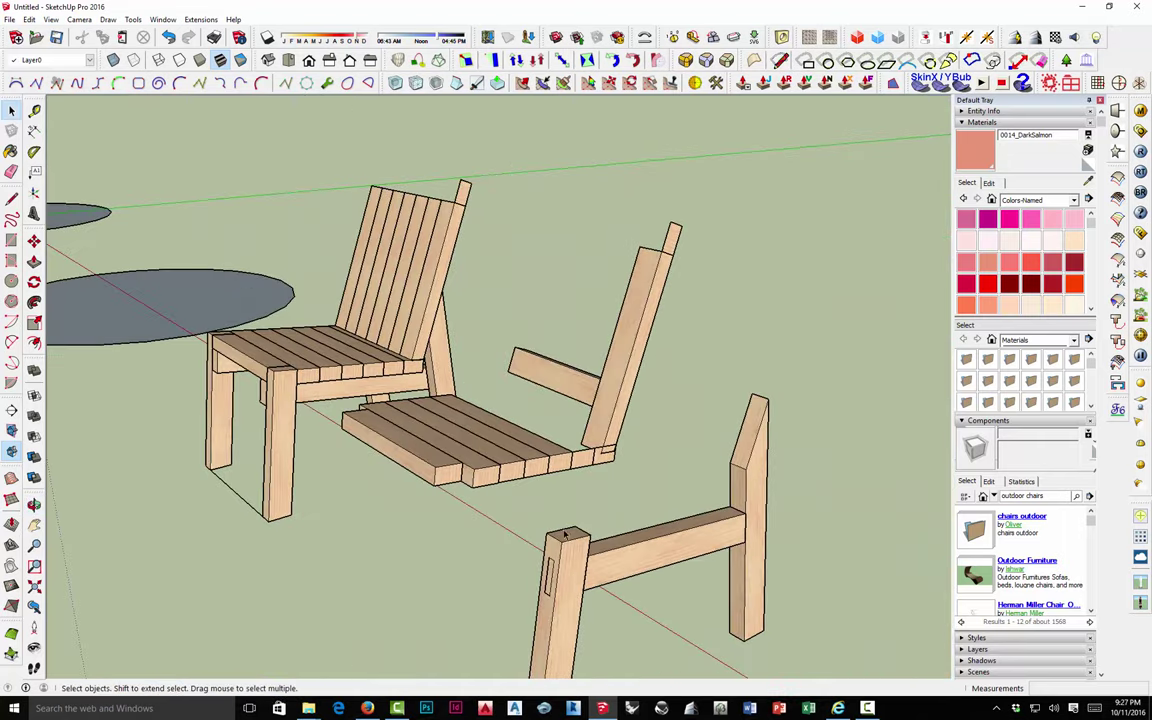
Inspect the separated side leg frame, including the joint of the rail with the front leg and the angled back leg.
{"action": "scroll", "coordinate": [665, 457], "scroll_direction": "down", "scroll_amount": 4}
{"action": "middle_click_drag", "start_coordinate": [665, 457], "coordinate": [693, 440]}
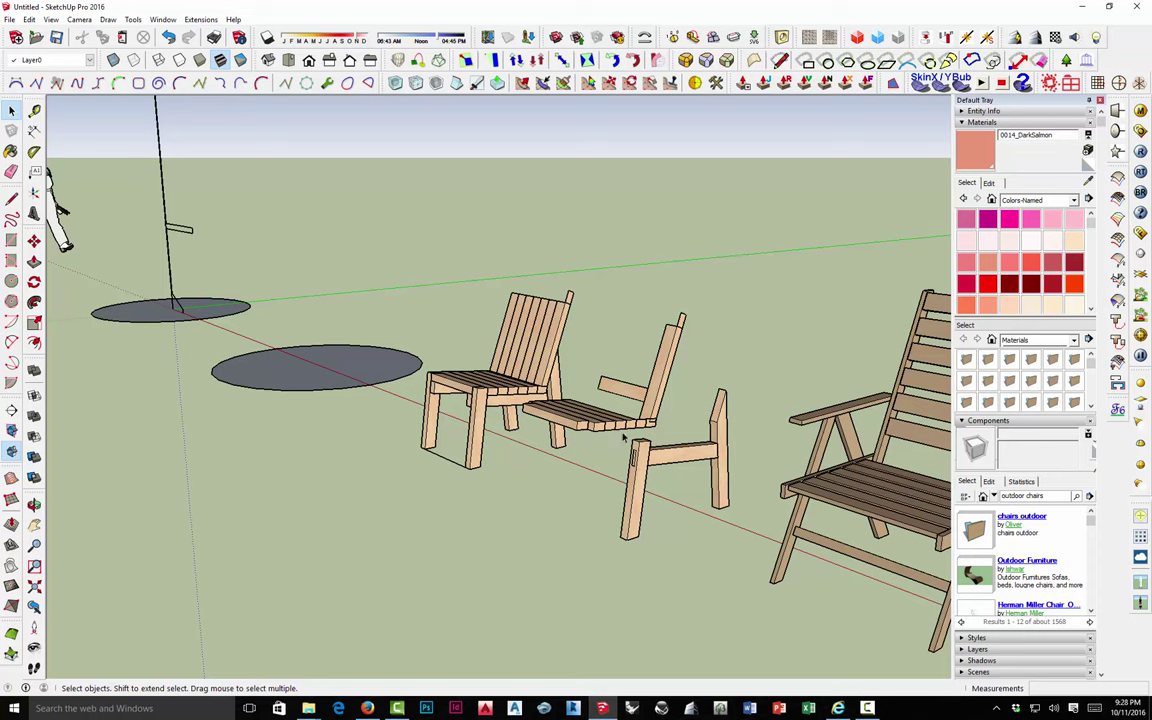
{"action": "scroll", "coordinate": [589, 376], "scroll_direction": "up", "scroll_amount": 4}
{"action": "middle_click_drag", "start_coordinate": [587, 436], "coordinate": [532, 445]}
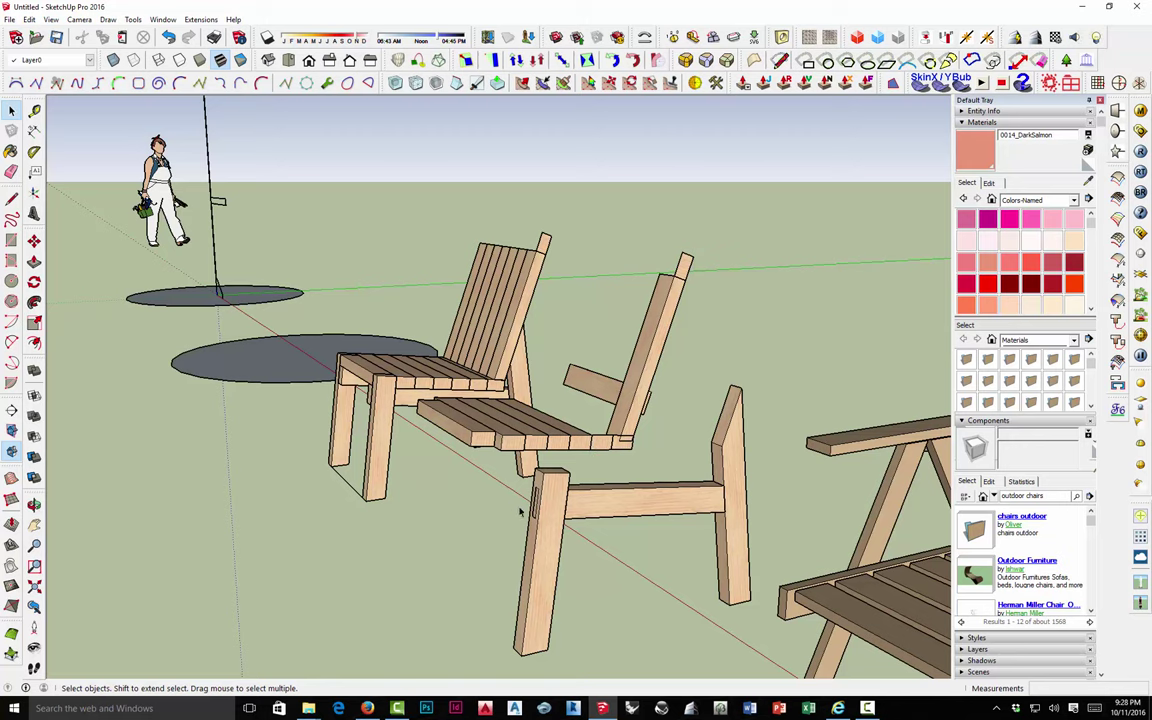
{"action": "middle_click_drag", "start_coordinate": [520, 512], "coordinate": [640, 450]}
{"action": "scroll", "coordinate": [648, 444], "scroll_direction": "up", "scroll_amount": 3}
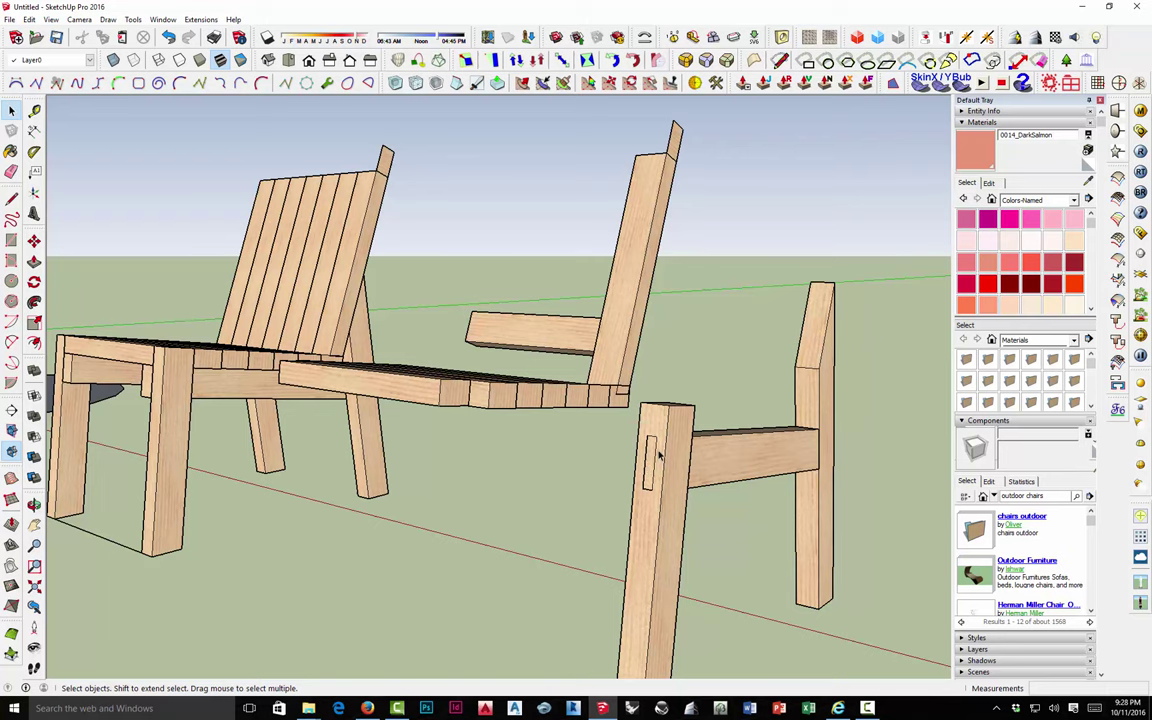
{"action": "middle_click_drag", "start_coordinate": [587, 407], "coordinate": [427, 410]}
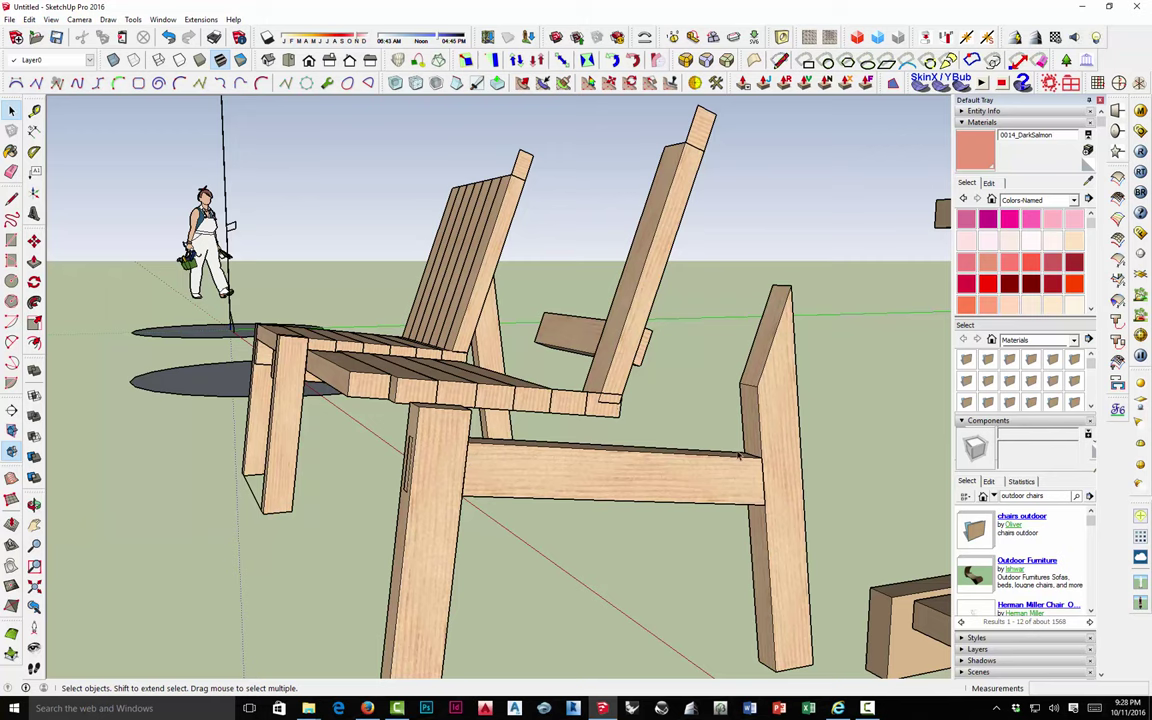
{"action": "scroll", "coordinate": [515, 385], "scroll_direction": "down", "scroll_amount": 5}
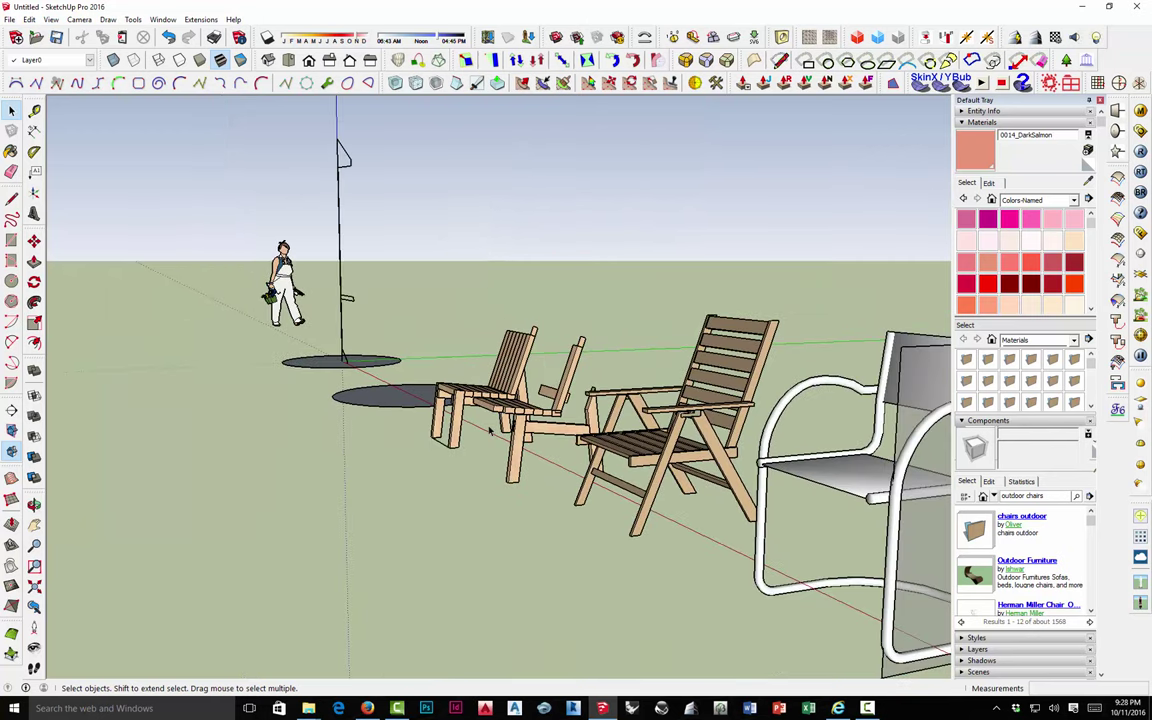
Study how the seat slats, backrest slats and legs fit together on the assembled simple wooden chair.
{"action": "scroll", "coordinate": [478, 435], "scroll_direction": "up", "scroll_amount": 3}
{"action": "middle_click_drag", "start_coordinate": [478, 435], "coordinate": [606, 449]}
{"action": "scroll", "coordinate": [606, 449], "scroll_direction": "up", "scroll_amount": 2}
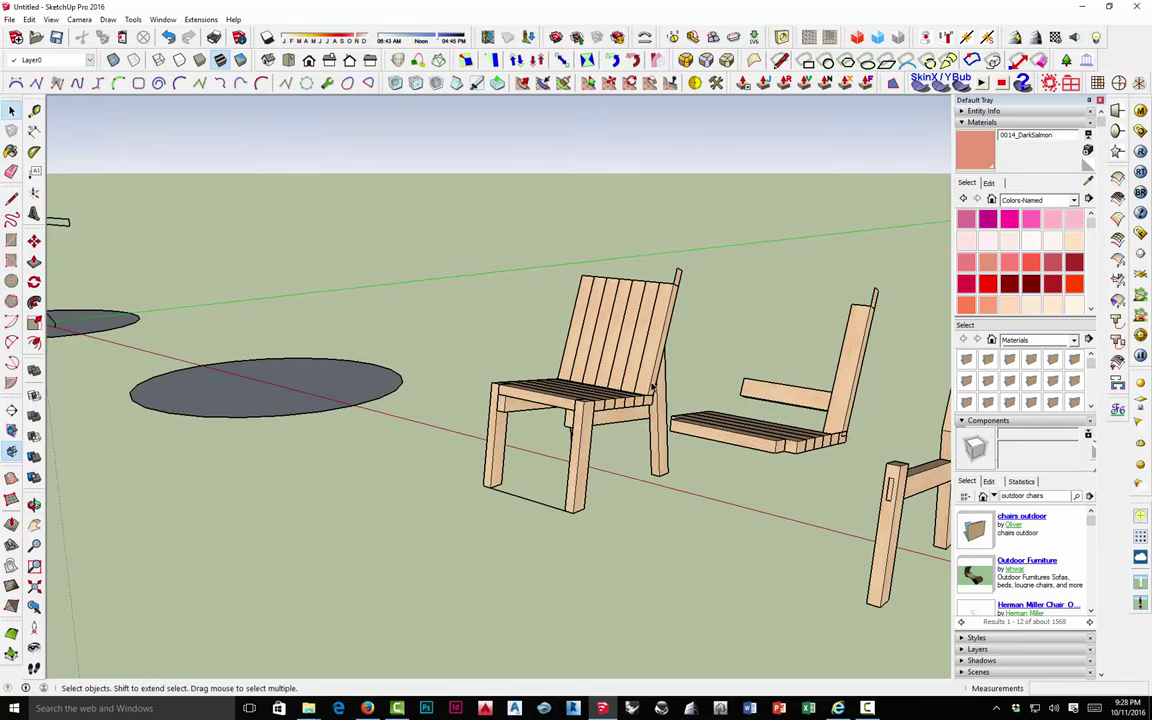
{"action": "middle_click_drag", "start_coordinate": [677, 318], "coordinate": [528, 362]}
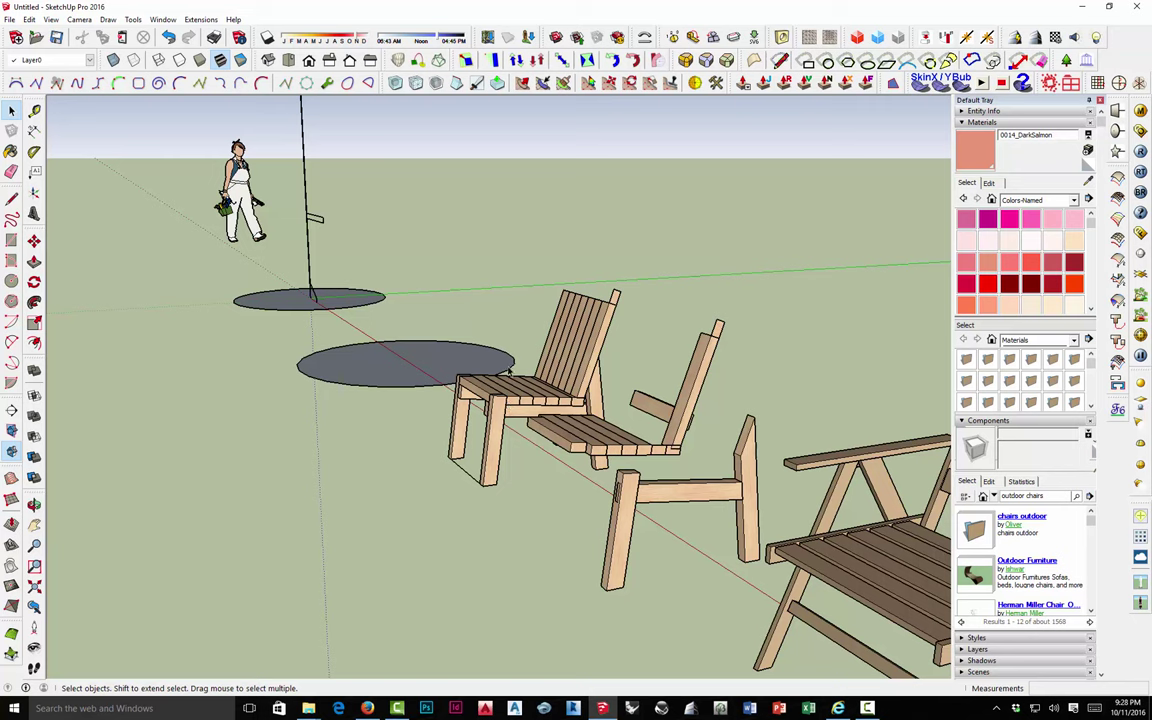
{"action": "scroll", "coordinate": [510, 358], "scroll_direction": "up", "scroll_amount": 6}
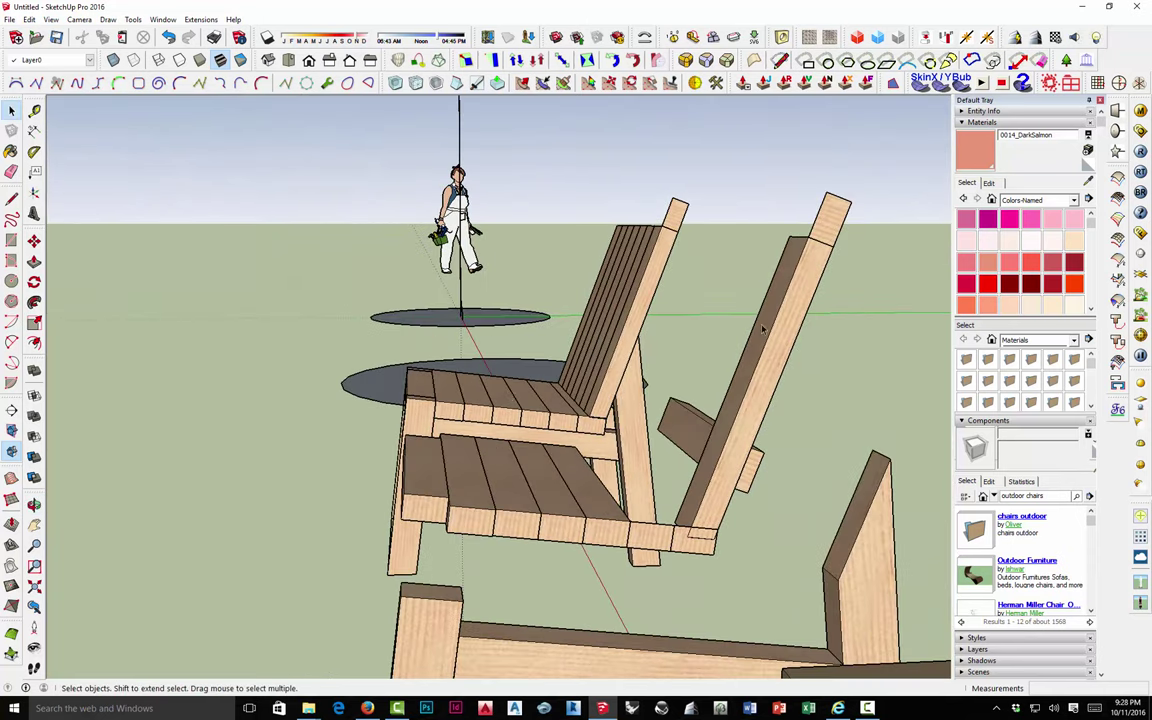
{"action": "middle_click_drag", "start_coordinate": [436, 405], "coordinate": [793, 525]}
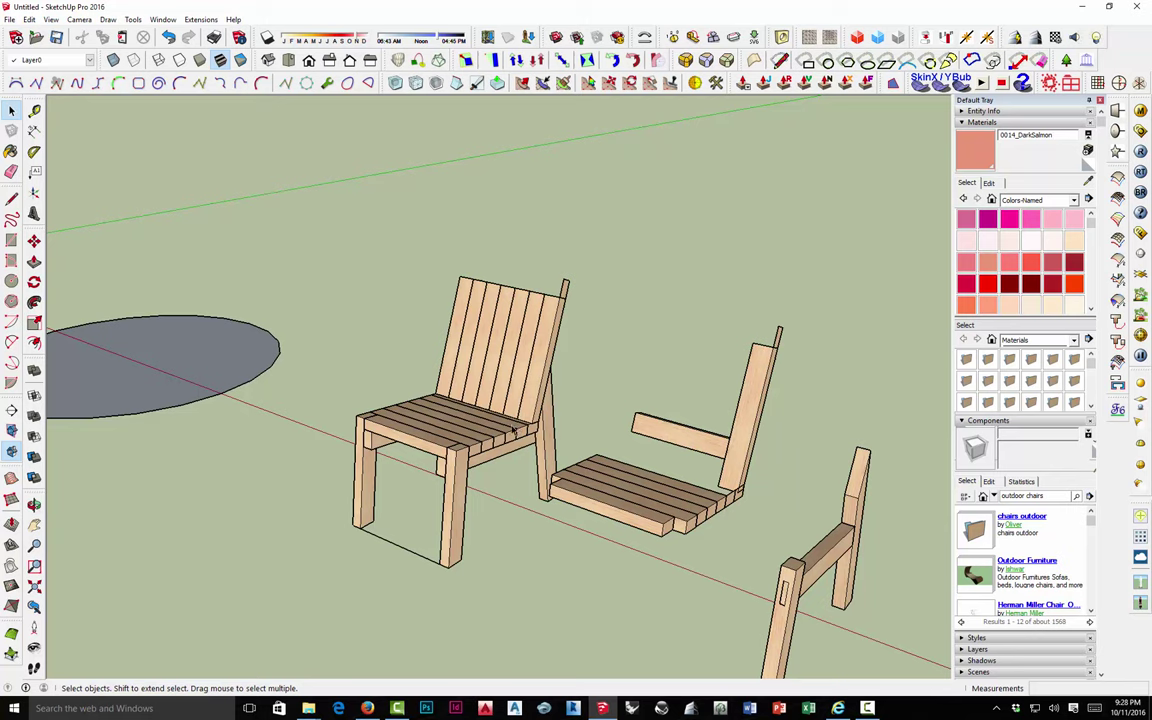
{"action": "scroll", "coordinate": [513, 430], "scroll_direction": "up", "scroll_amount": 10}
{"action": "middle_click", "coordinate": [525, 494]}
{"action": "scroll", "coordinate": [560, 443], "scroll_direction": "down", "scroll_amount": 10}
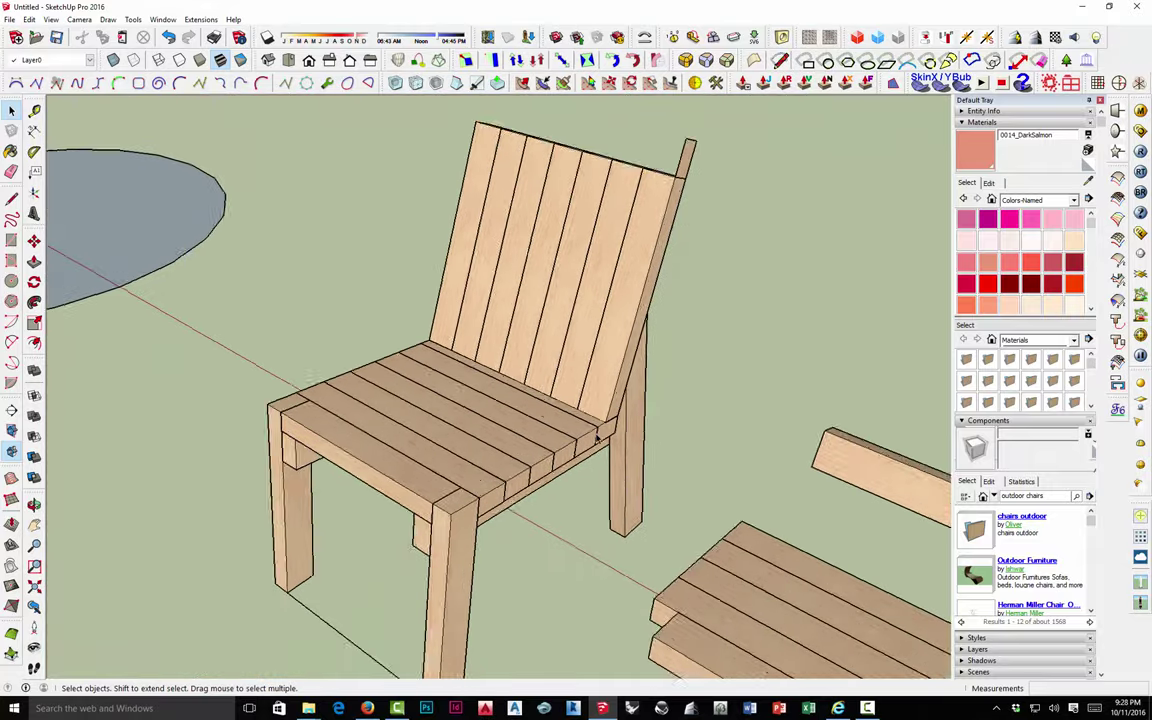
{"action": "scroll", "coordinate": [576, 496], "scroll_direction": "up", "scroll_amount": 3}
{"action": "middle_click_drag", "start_coordinate": [573, 496], "coordinate": [535, 440]}
{"action": "middle_click_drag", "start_coordinate": [522, 387], "coordinate": [520, 425]}
{"action": "middle_click_drag", "start_coordinate": [483, 368], "coordinate": [489, 412]}
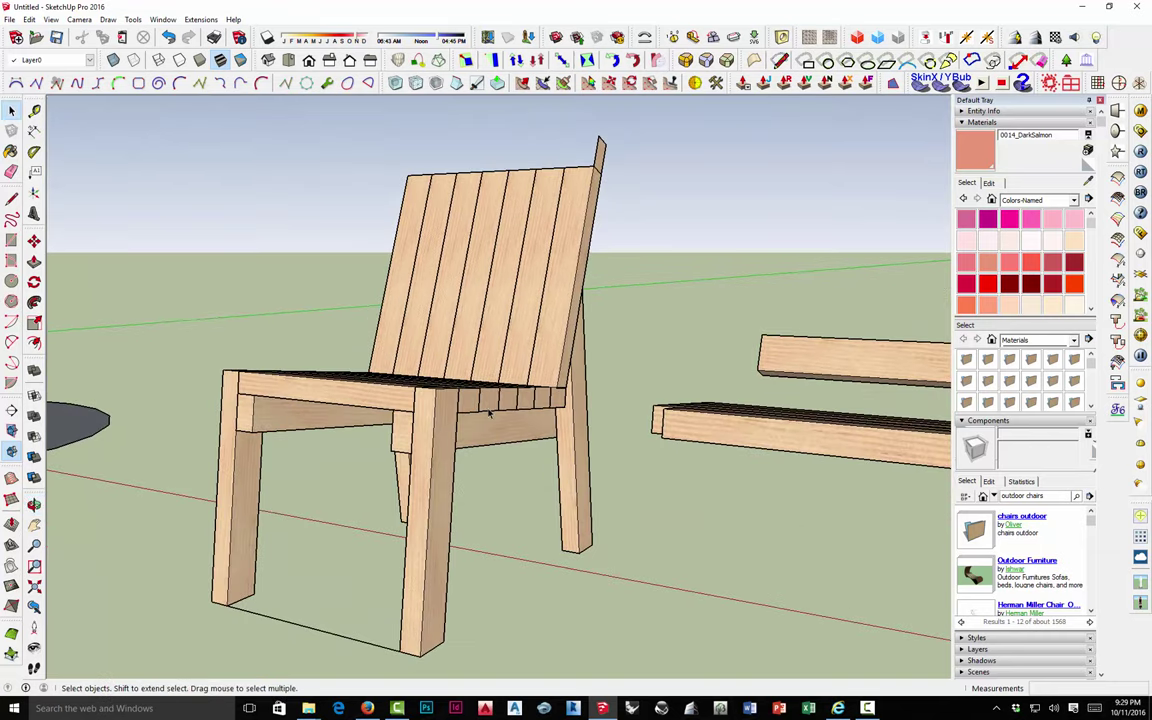
Compare the assembled simple wooden chair with its separated parts and the neighbouring wooden armchair.
{"action": "scroll", "coordinate": [510, 413], "scroll_direction": "down", "scroll_amount": 3}
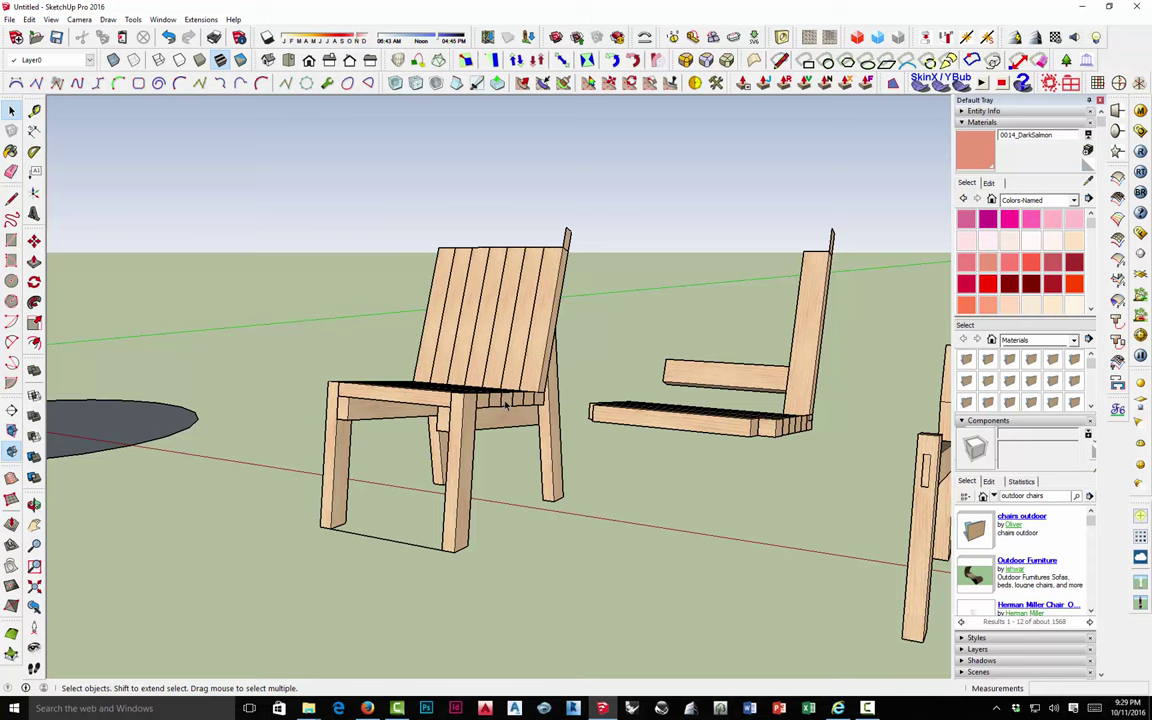
{"action": "scroll", "coordinate": [507, 404], "scroll_direction": "down", "scroll_amount": 2}
{"action": "scroll", "coordinate": [506, 404], "scroll_direction": "down", "scroll_amount": 4}
{"action": "middle_click_drag", "start_coordinate": [506, 404], "coordinate": [830, 500]}
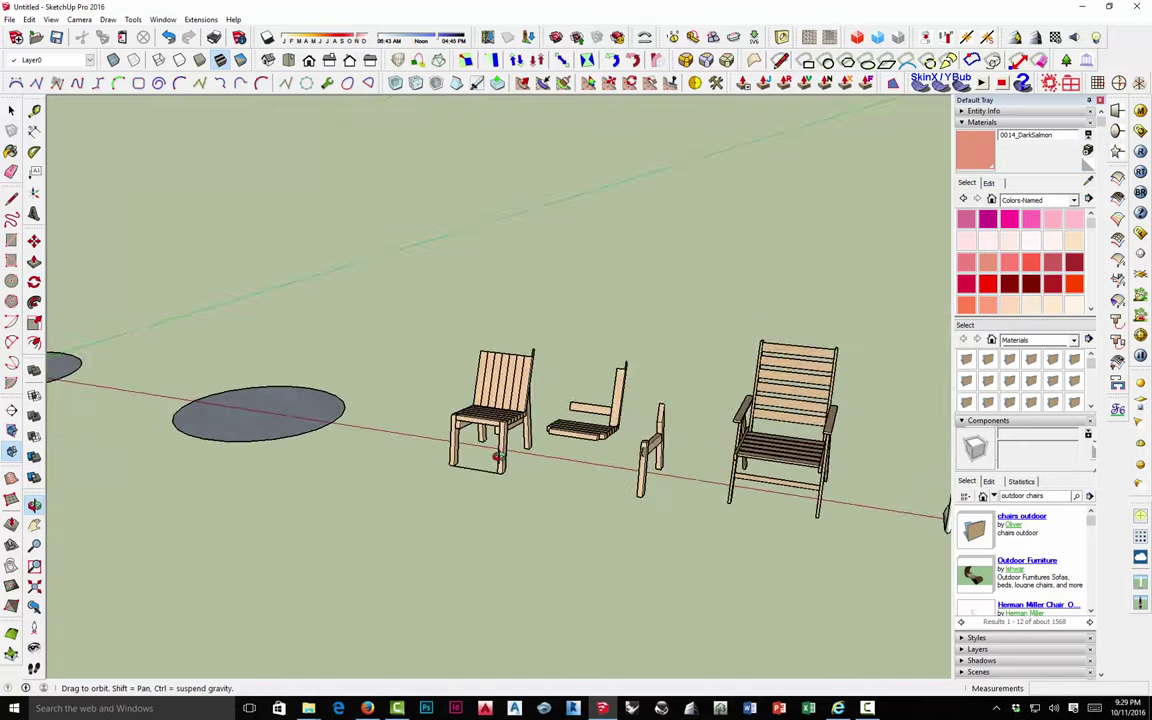
{"action": "scroll", "coordinate": [462, 418], "scroll_direction": "up", "scroll_amount": 5}
{"action": "scroll", "coordinate": [458, 421], "scroll_direction": "up", "scroll_amount": 3}
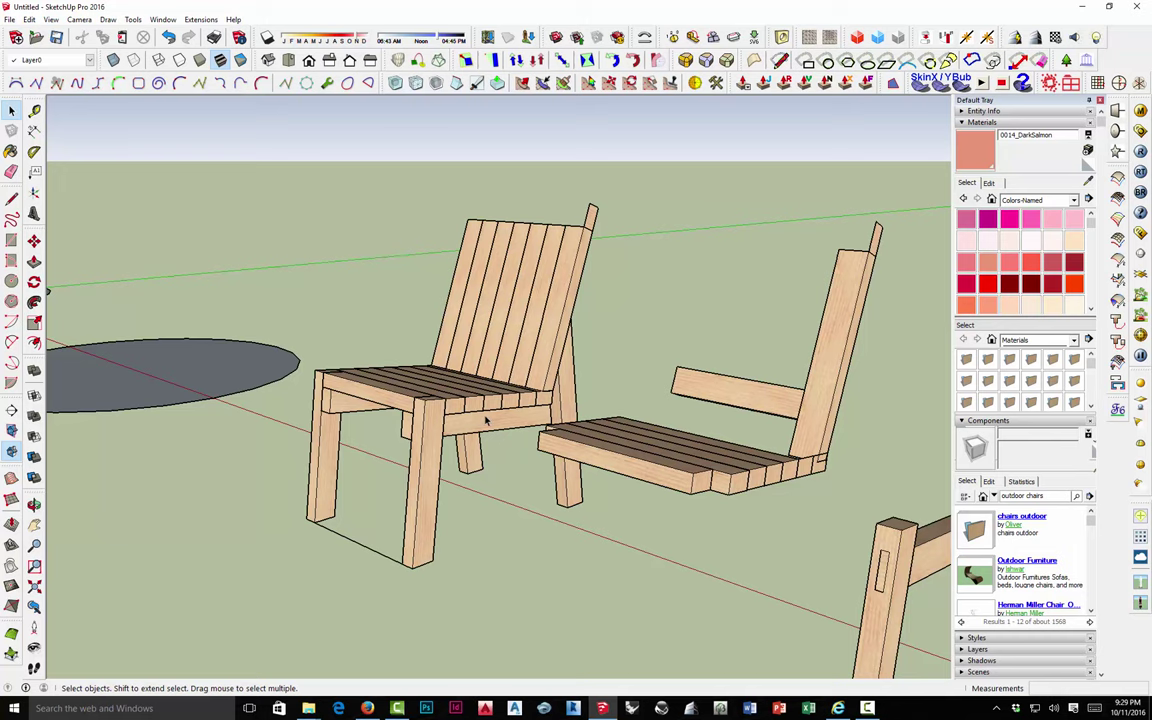
{"action": "scroll", "coordinate": [487, 420], "scroll_direction": "down", "scroll_amount": 5}
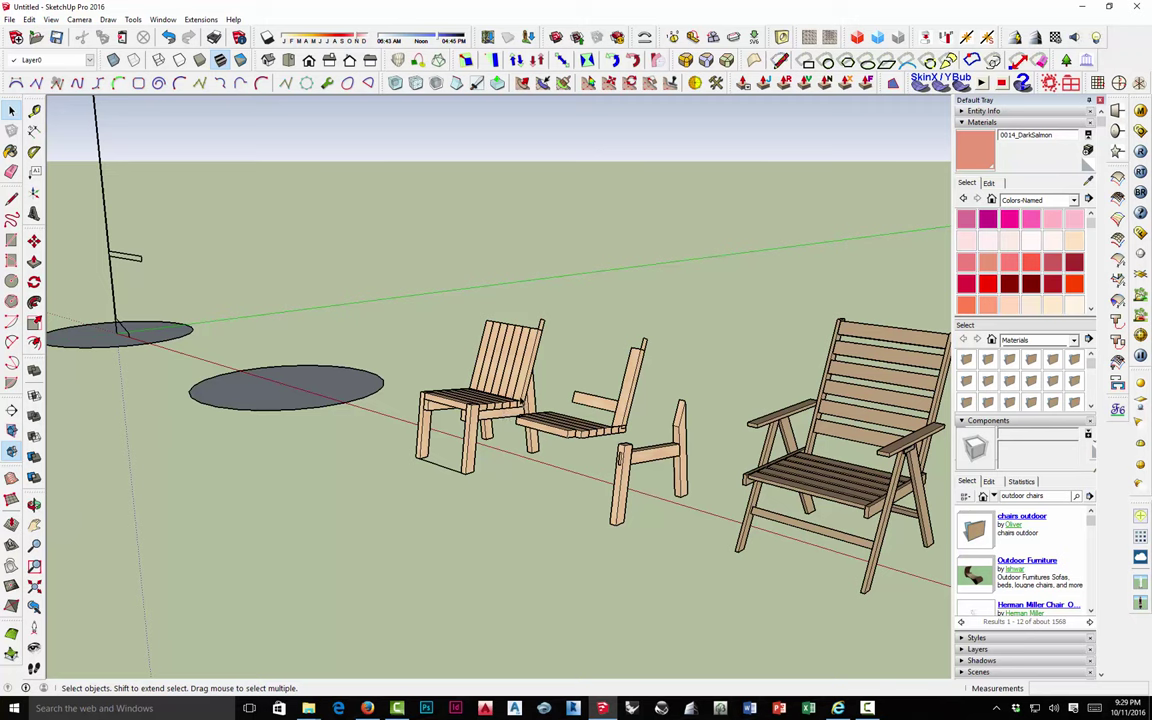
{"action": "scroll", "coordinate": [558, 378], "scroll_direction": "down", "scroll_amount": 2}
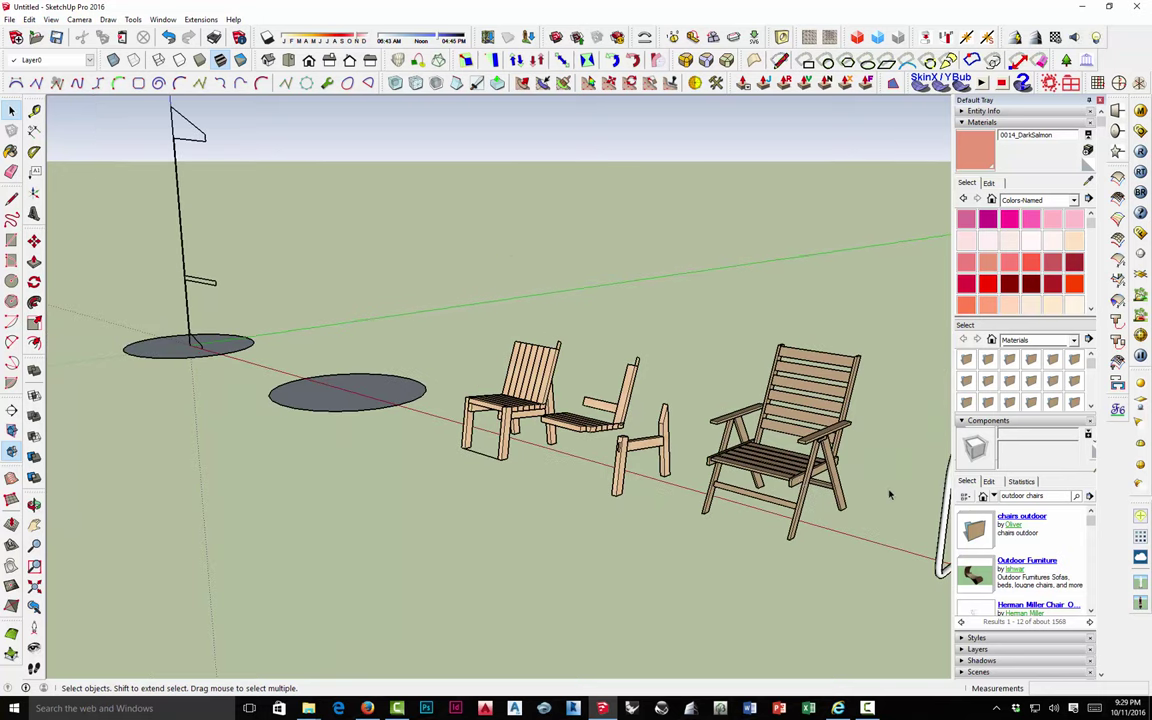
Examine the wooden armchair's slatted seat and back, armrests and crossed legs from above and the front.
{"action": "scroll", "coordinate": [889, 494], "scroll_direction": "up", "scroll_amount": 3}
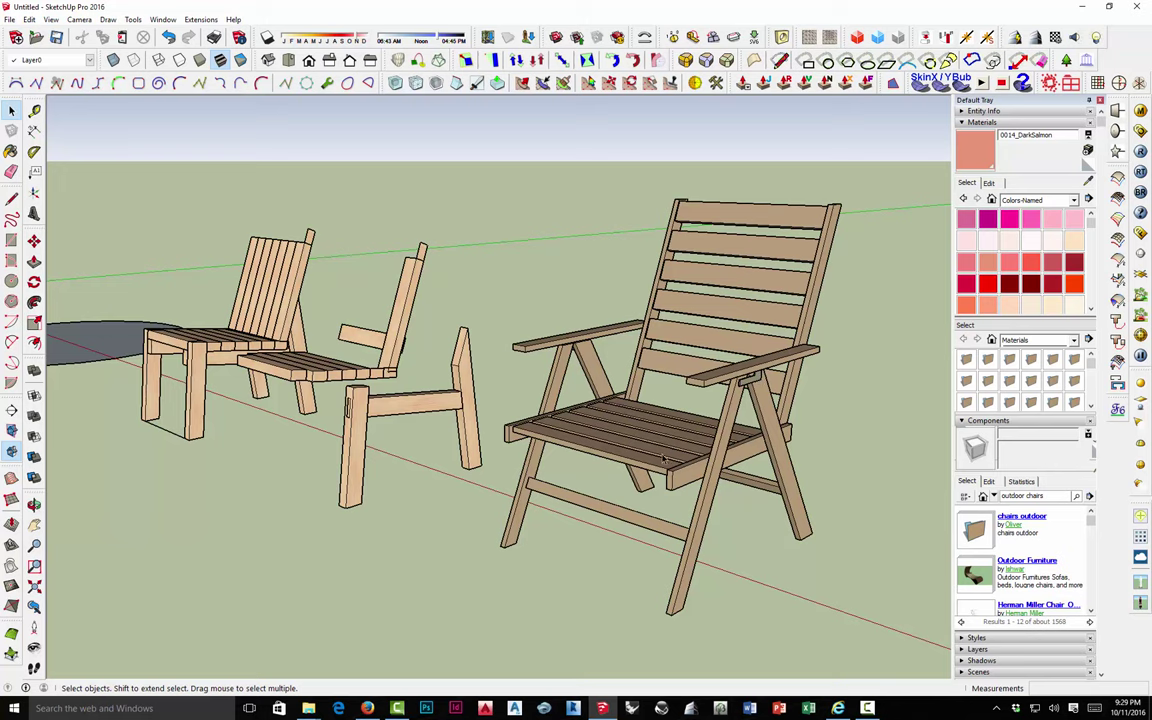
{"action": "middle_click_drag", "start_coordinate": [627, 398], "coordinate": [563, 487]}
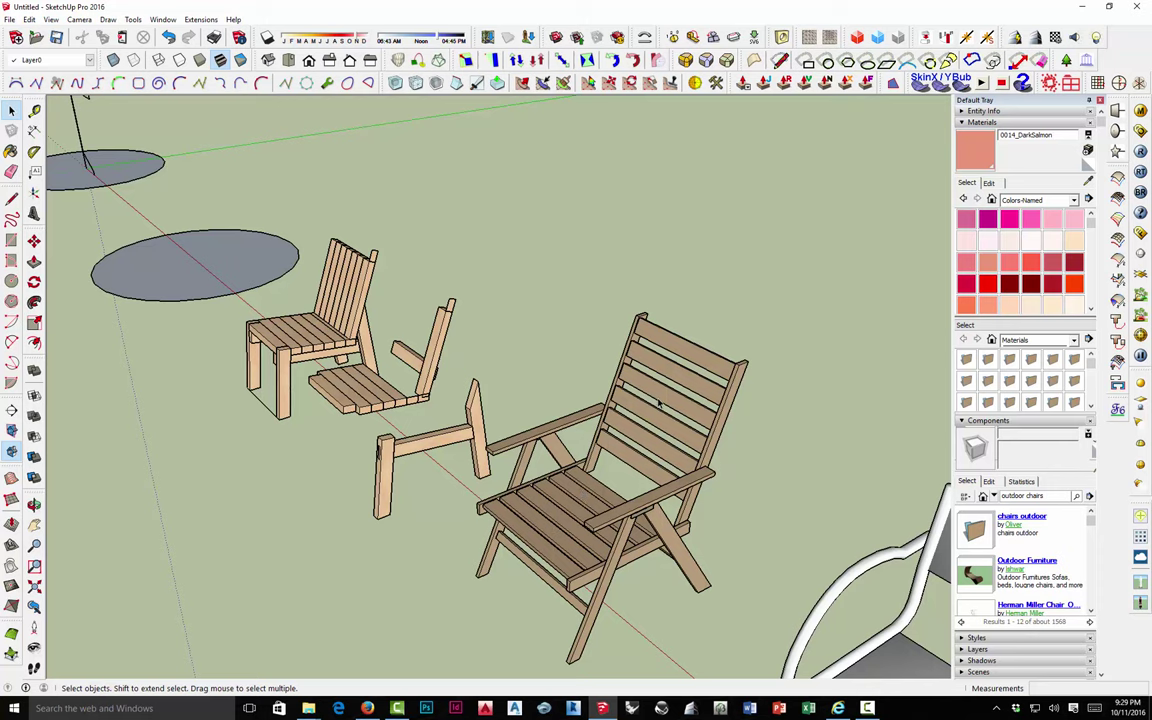
{"action": "middle_click_drag", "start_coordinate": [546, 436], "coordinate": [633, 320]}
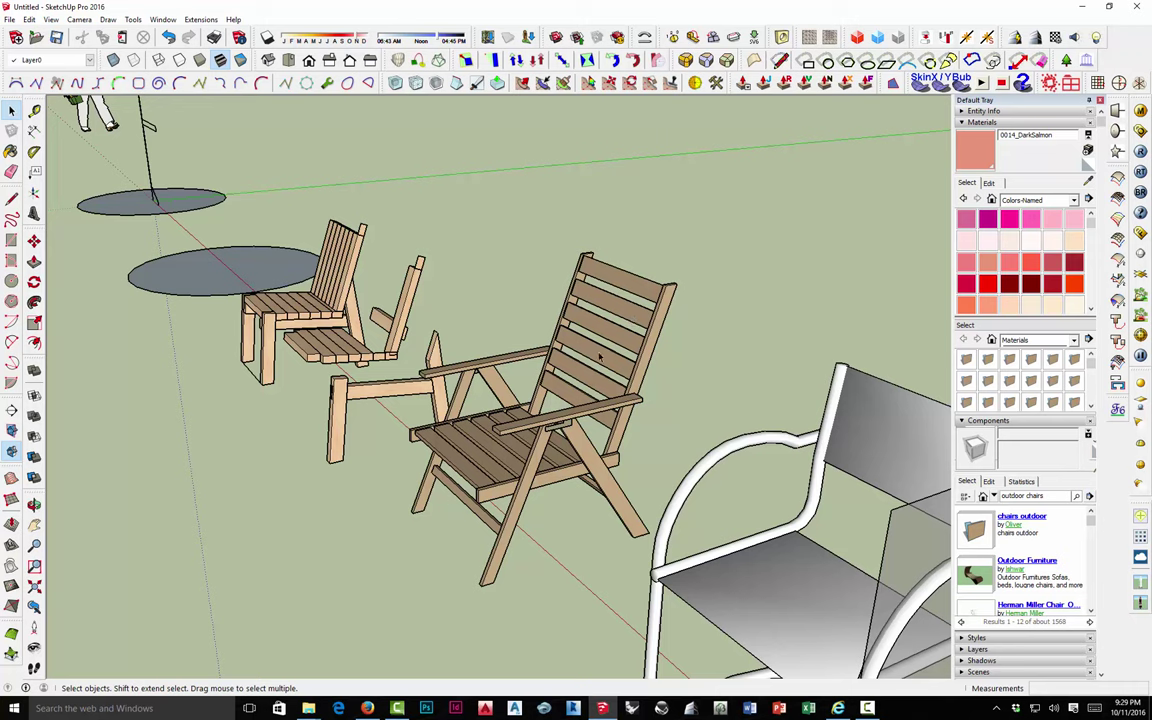
{"action": "scroll", "coordinate": [480, 338], "scroll_direction": "down", "scroll_amount": 3}
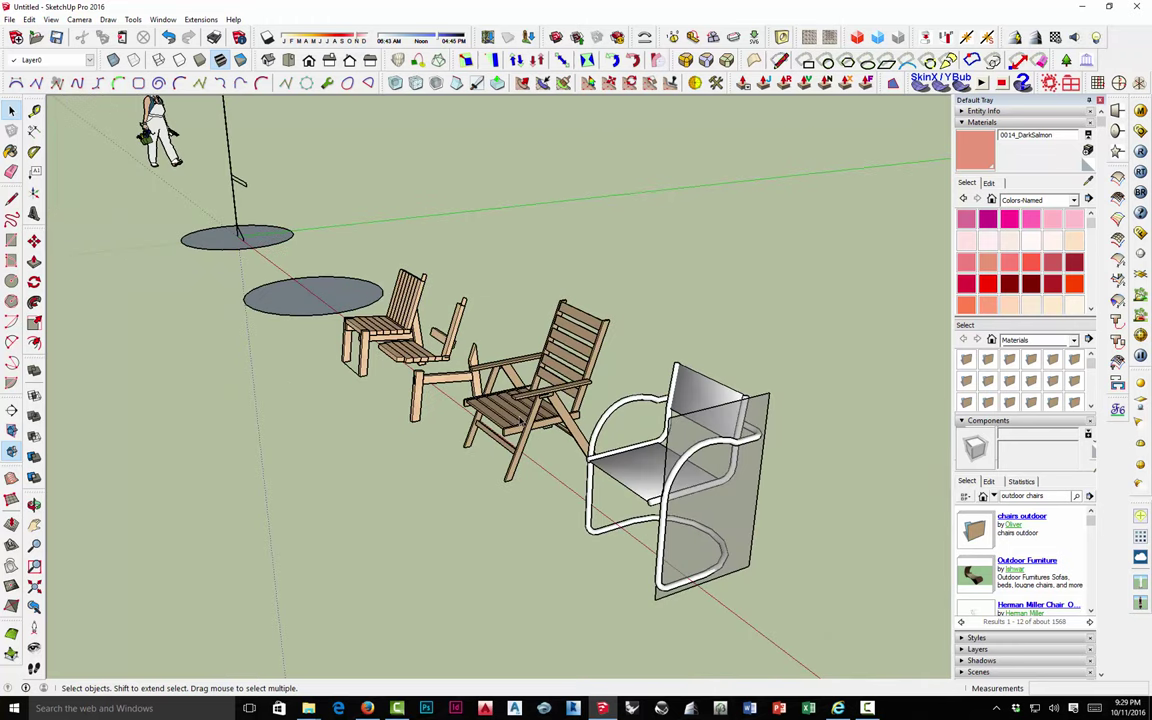
{"action": "scroll", "coordinate": [509, 360], "scroll_direction": "up", "scroll_amount": 5}
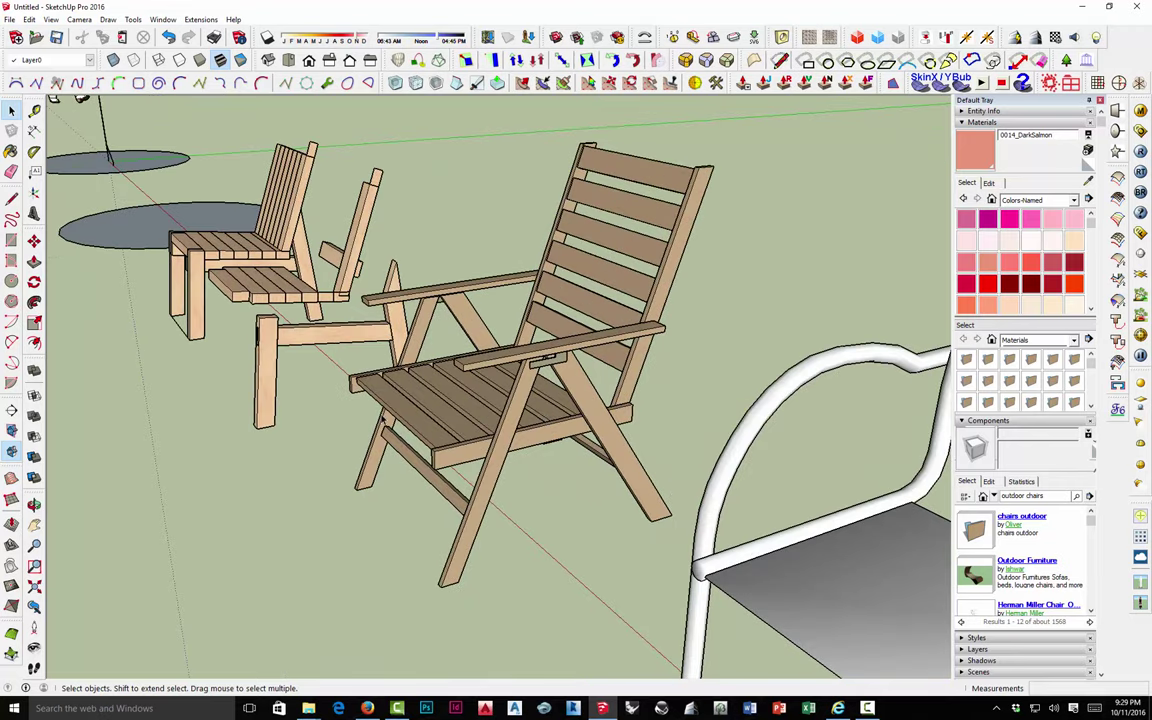
{"action": "scroll", "coordinate": [463, 343], "scroll_direction": "down", "scroll_amount": 3}
{"action": "middle_click_drag", "start_coordinate": [463, 343], "coordinate": [491, 376]}
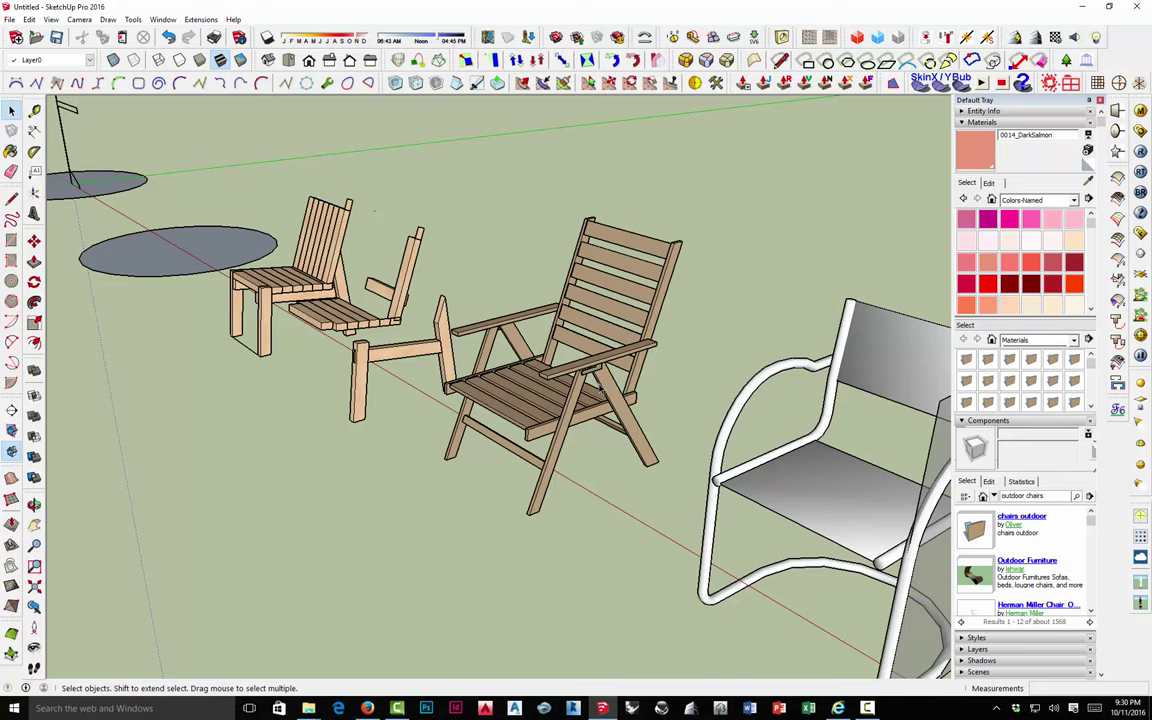
Examine the tubular metal chair's bent frame and the vertical plane along its side from the front, above and behind.
{"action": "scroll", "coordinate": [636, 430], "scroll_direction": "down", "scroll_amount": 5}
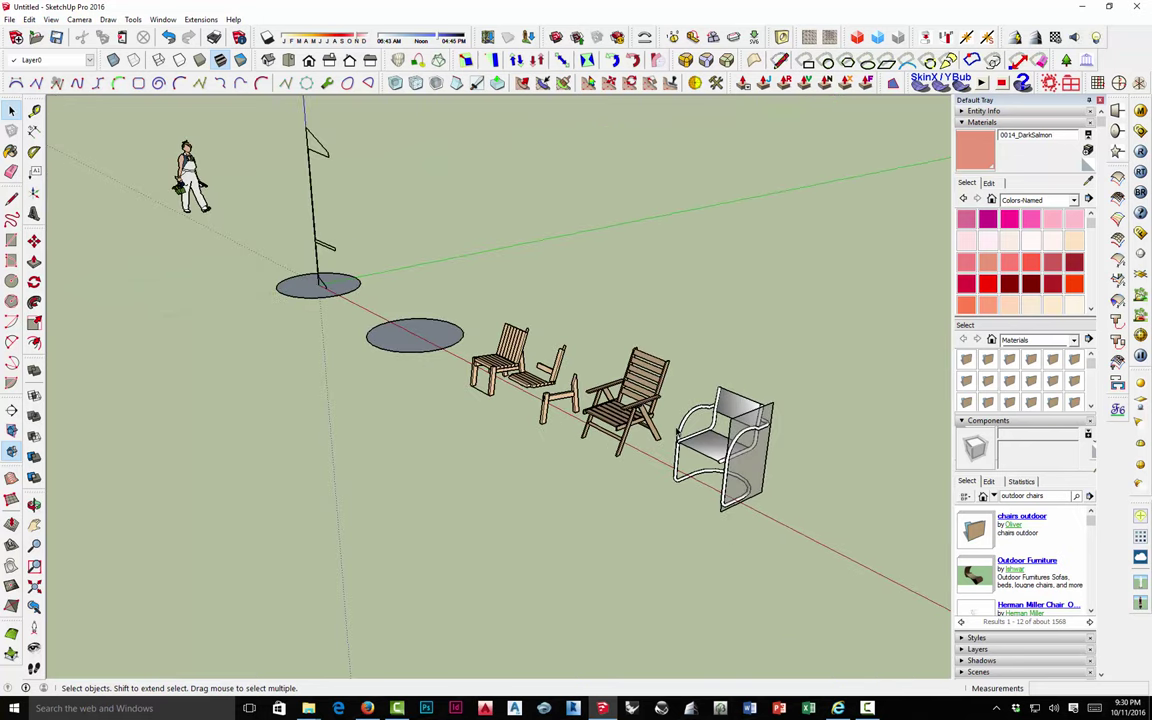
{"action": "scroll", "coordinate": [735, 468], "scroll_direction": "up", "scroll_amount": 5}
{"action": "scroll", "coordinate": [735, 468], "scroll_direction": "up", "scroll_amount": 2}
{"action": "middle_click_drag", "start_coordinate": [735, 468], "coordinate": [838, 455]}
{"action": "middle_click_drag", "start_coordinate": [772, 411], "coordinate": [476, 514]}
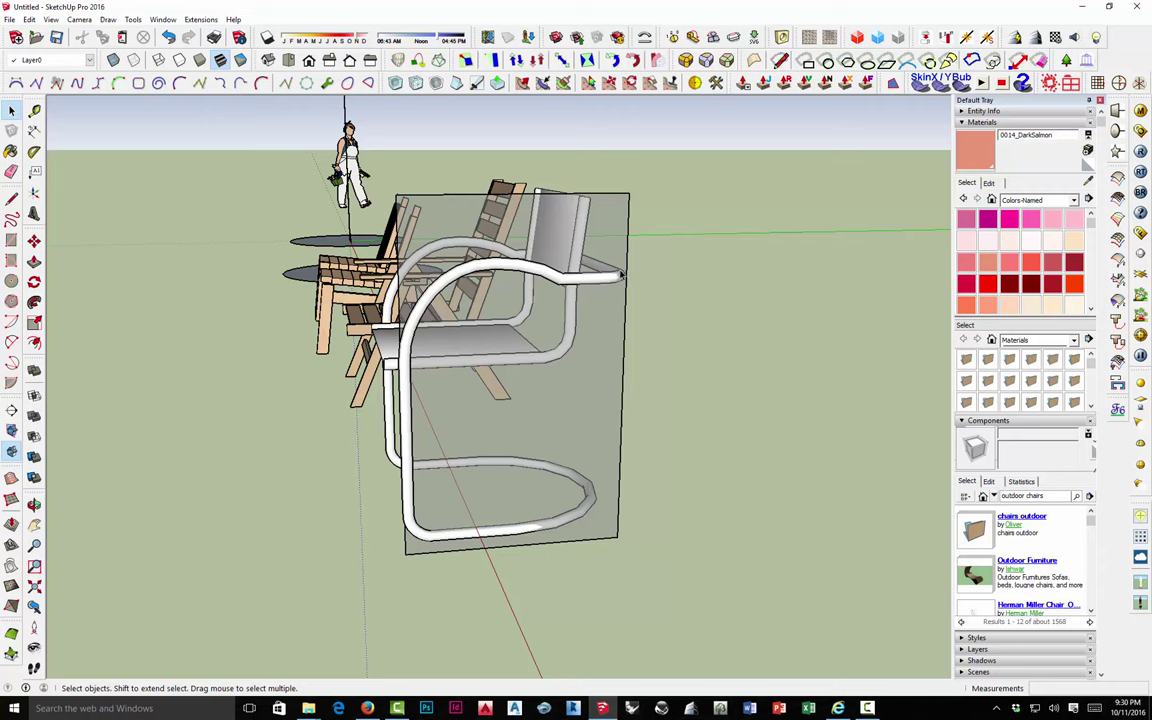
{"action": "middle_click_drag", "start_coordinate": [620, 268], "coordinate": [655, 428]}
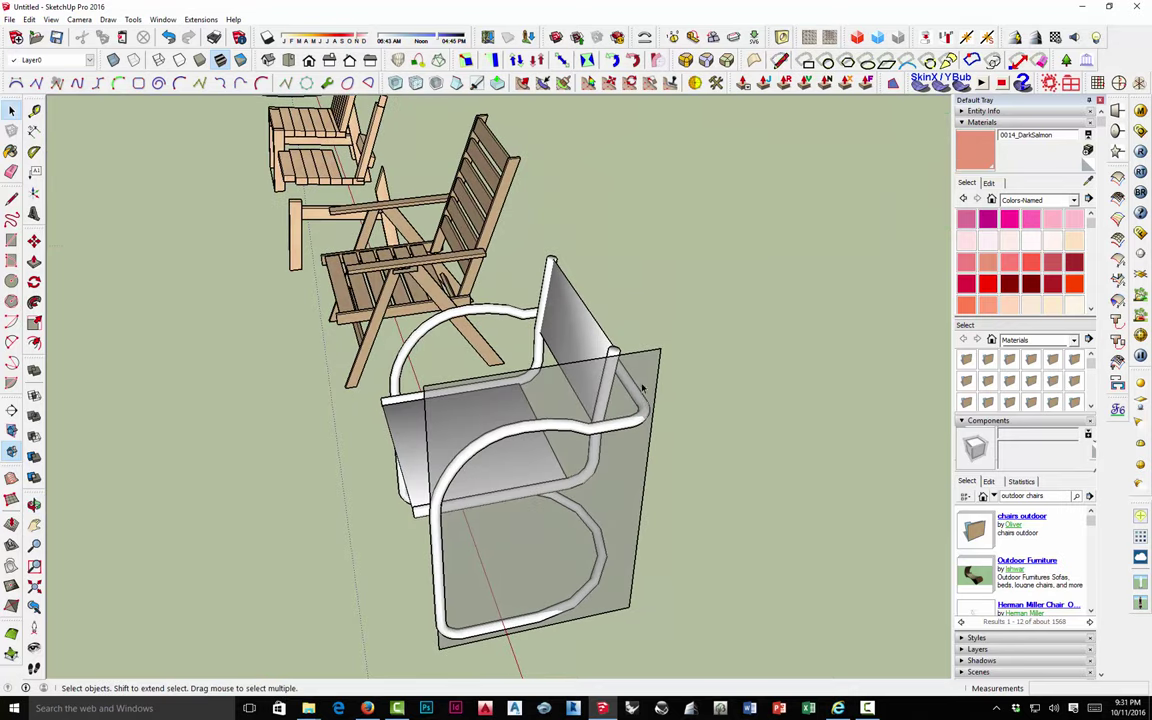
{"action": "middle_click_drag", "start_coordinate": [642, 401], "coordinate": [320, 334]}
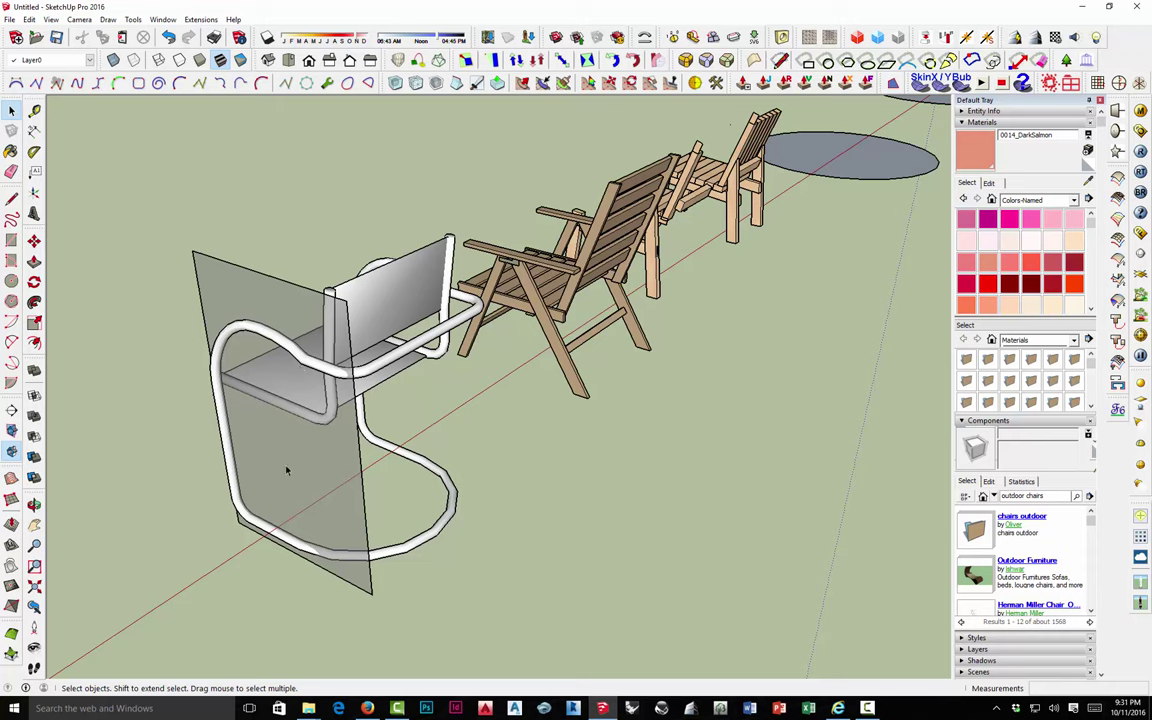
{"action": "middle_click_drag", "start_coordinate": [395, 375], "coordinate": [683, 432]}
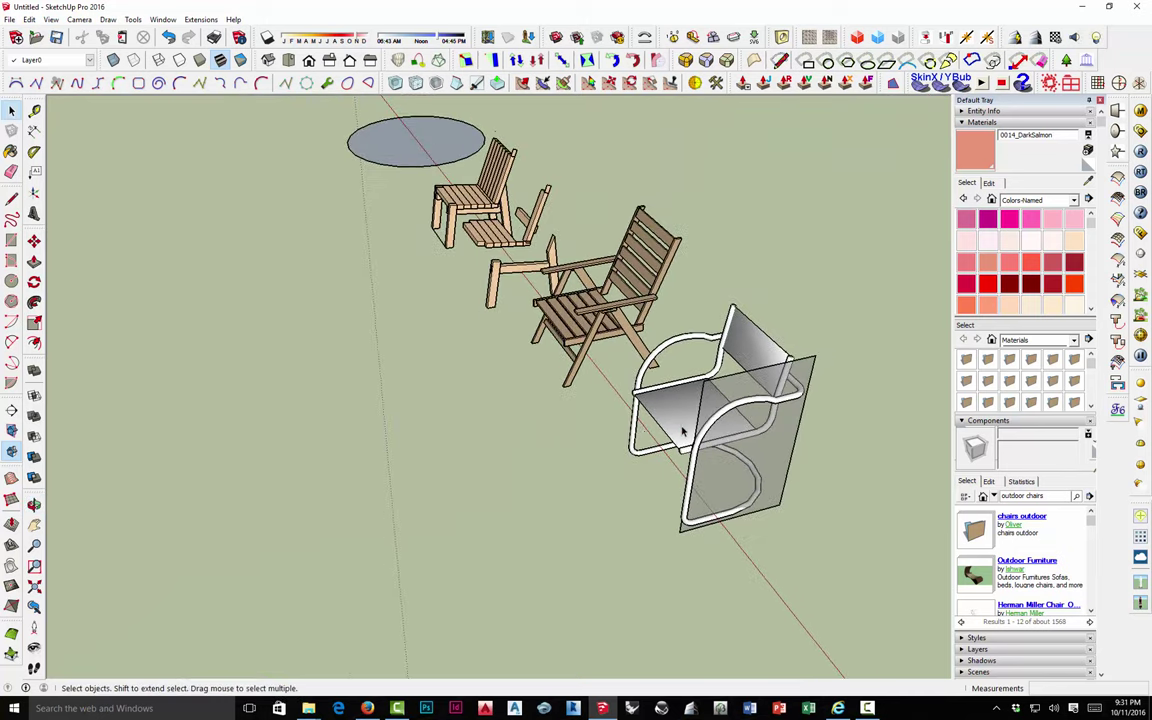
Review the whole row of chair models along the red axis, looking again at the simple wooden chair and its parts.
{"action": "middle_click_drag", "start_coordinate": [605, 390], "coordinate": [743, 458]}
{"action": "scroll", "coordinate": [740, 457], "scroll_direction": "down", "scroll_amount": 3}
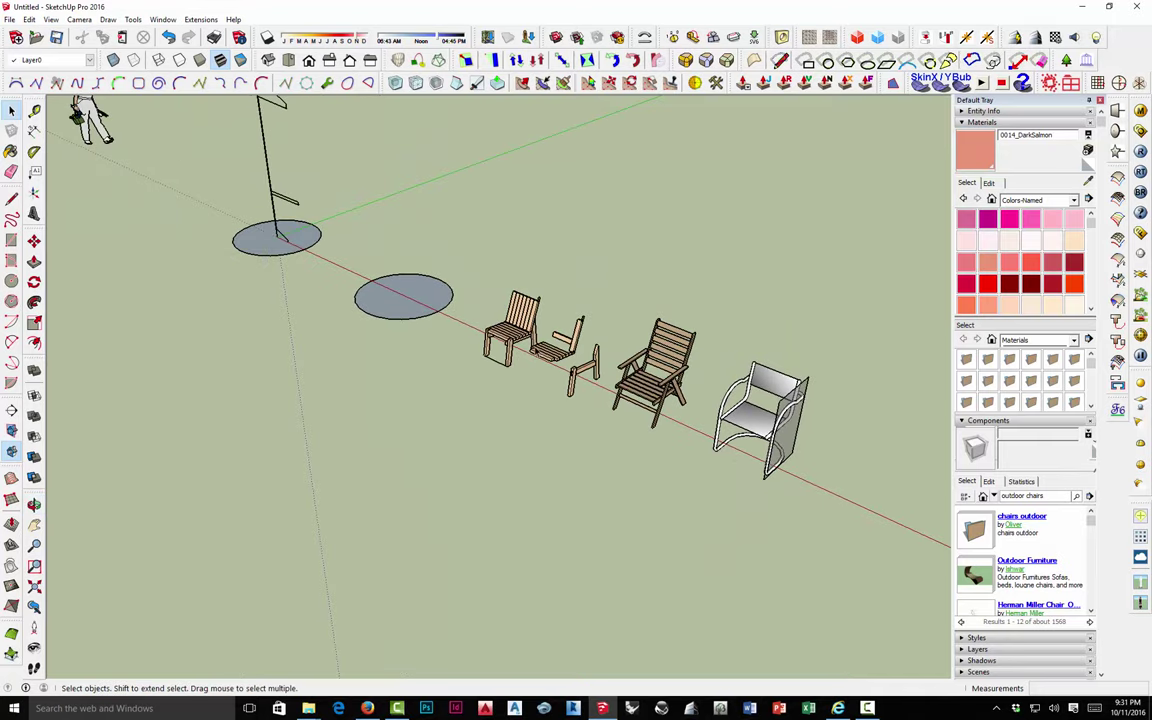
{"action": "scroll", "coordinate": [502, 330], "scroll_direction": "up", "scroll_amount": 4}
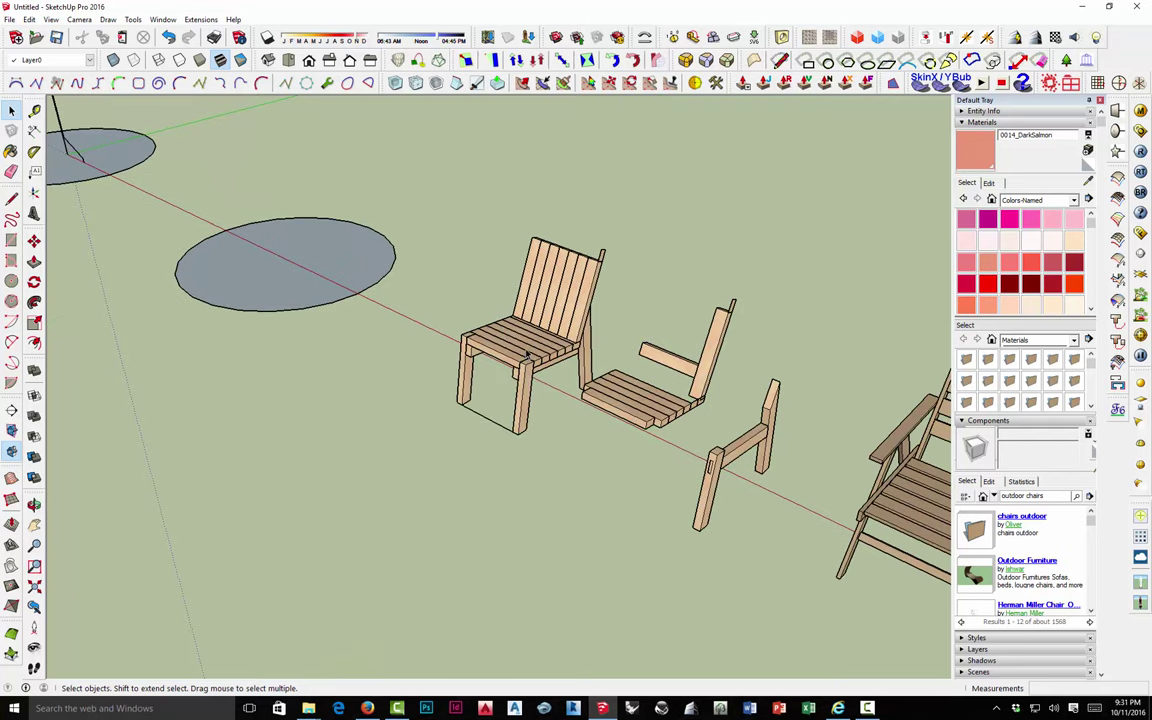
{"action": "scroll", "coordinate": [551, 353], "scroll_direction": "down", "scroll_amount": 3}
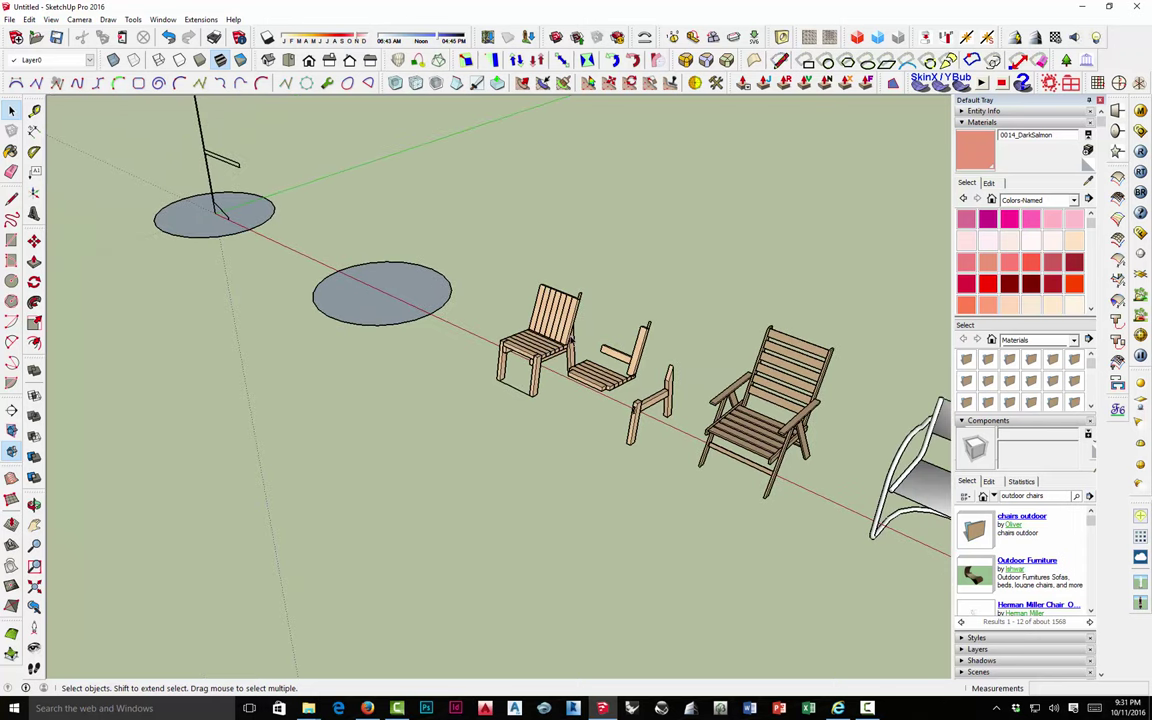
{"action": "middle_click_drag", "start_coordinate": [493, 296], "coordinate": [470, 279]}
{"action": "scroll", "coordinate": [522, 313], "scroll_direction": "up", "scroll_amount": 4}
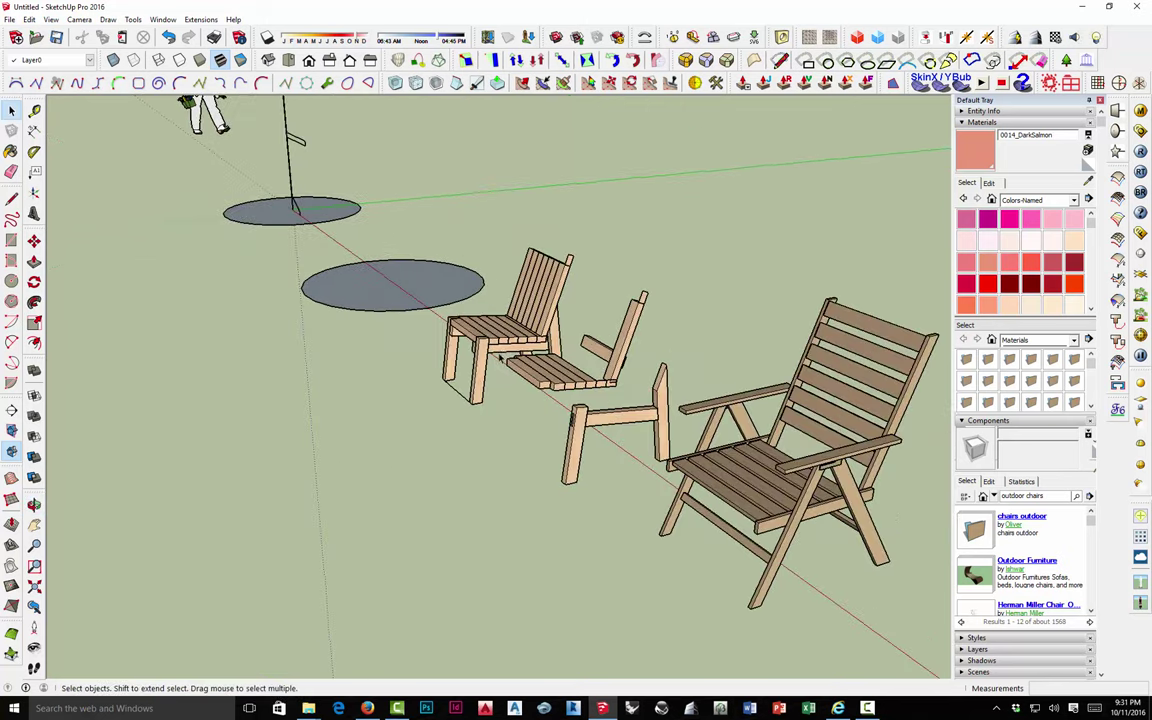
{"action": "scroll", "coordinate": [503, 268], "scroll_direction": "down", "scroll_amount": 3}
{"action": "scroll", "coordinate": [606, 368], "scroll_direction": "down", "scroll_amount": 4}
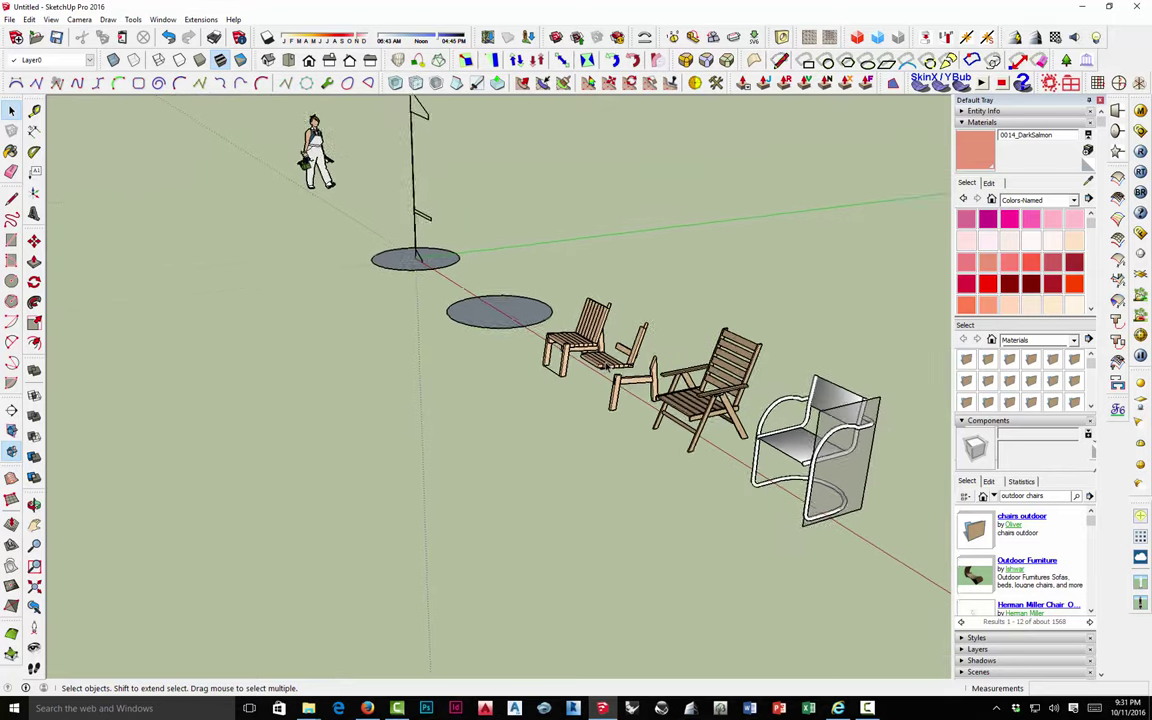
Select the whole connected outline of the umbrella-table profile at the origin and try to generate a face with Make Face.
{"action": "middle_click_drag", "start_coordinate": [508, 322], "coordinate": [689, 478]}
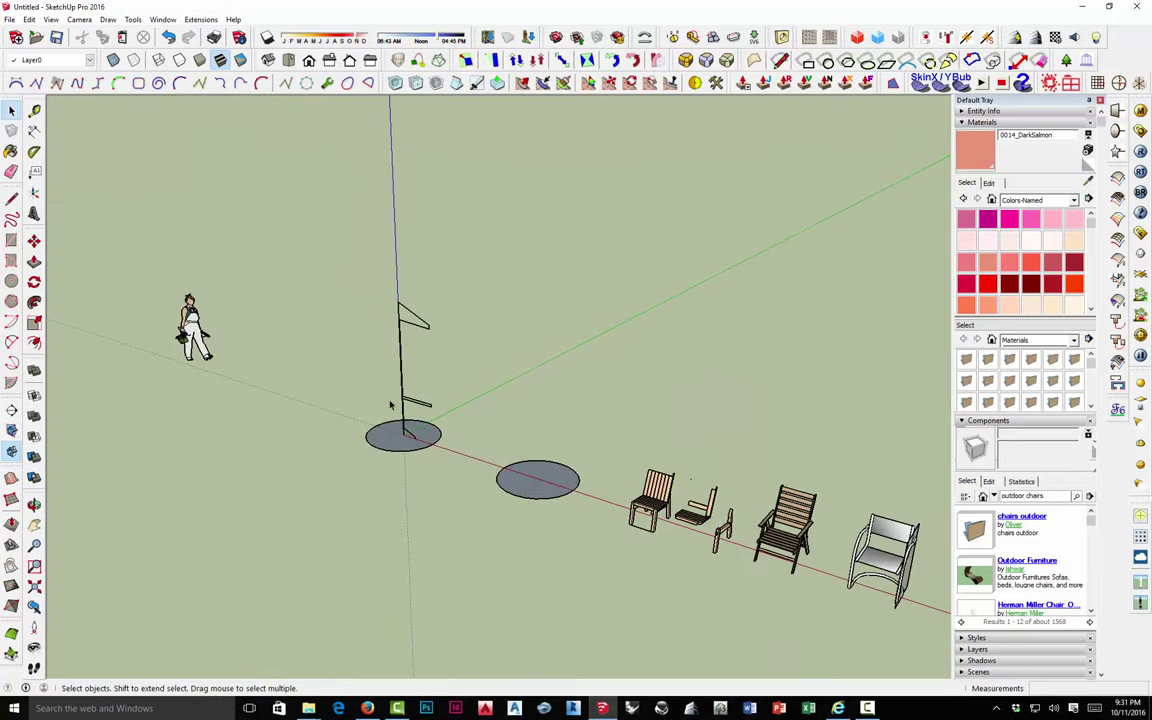
{"action": "scroll", "coordinate": [390, 405], "scroll_direction": "up", "scroll_amount": 4}
{"action": "middle_click_drag", "start_coordinate": [409, 396], "coordinate": [527, 411]}
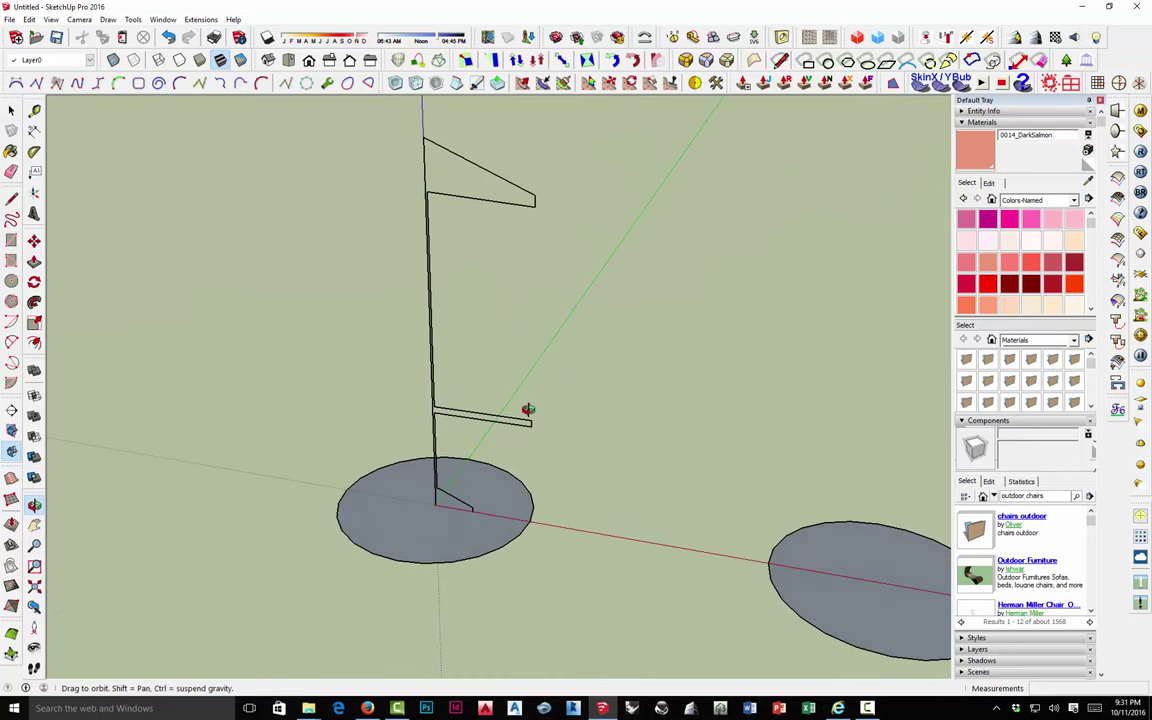
{"action": "triple_click", "coordinate": [475, 203]}
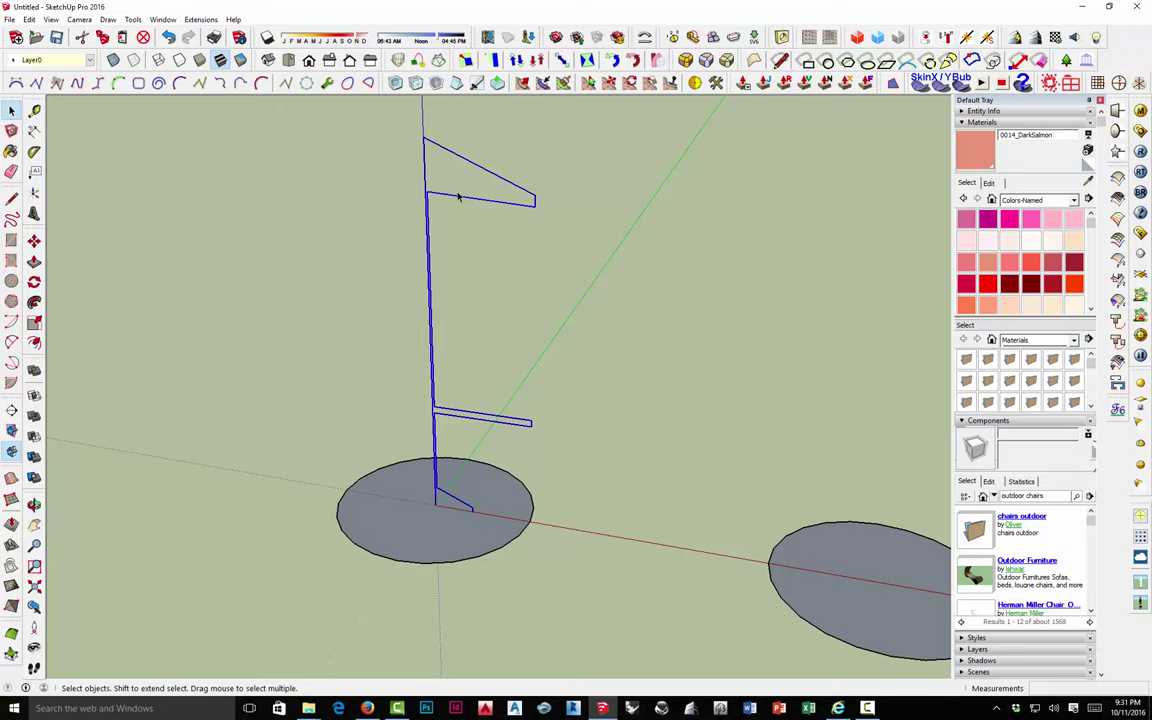
{"action": "left_click", "coordinate": [200, 20]}
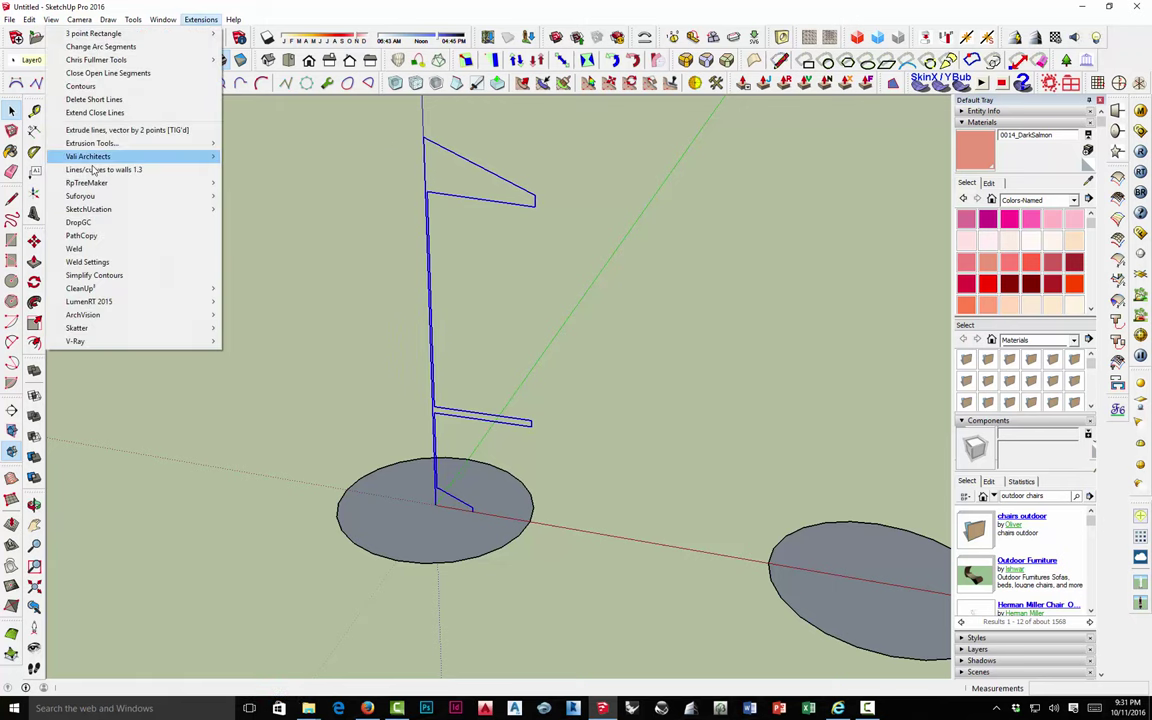
{"action": "mouse_move", "coordinate": [150, 196]}
{"action": "left_click", "coordinate": [256, 198]}
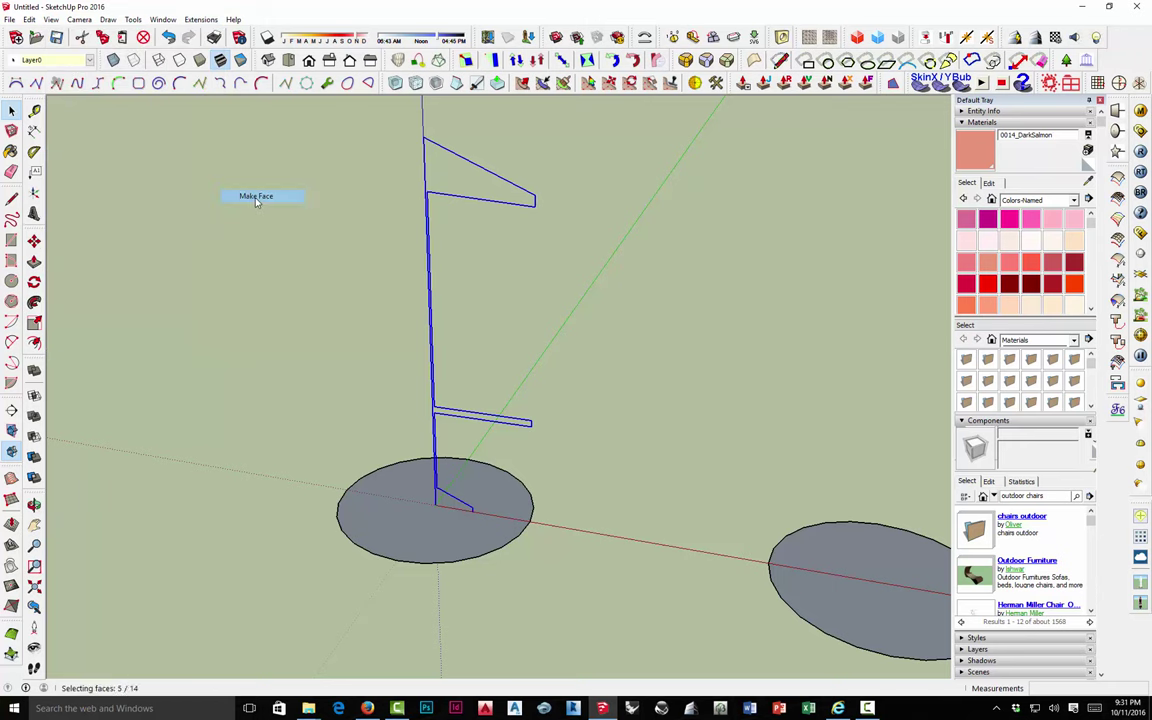
Close the umbrella-table profile into a face by drawing a line along the red axis from the origin to the base's outer corner.
{"action": "scroll", "coordinate": [440, 510], "scroll_direction": "up", "scroll_amount": 4}
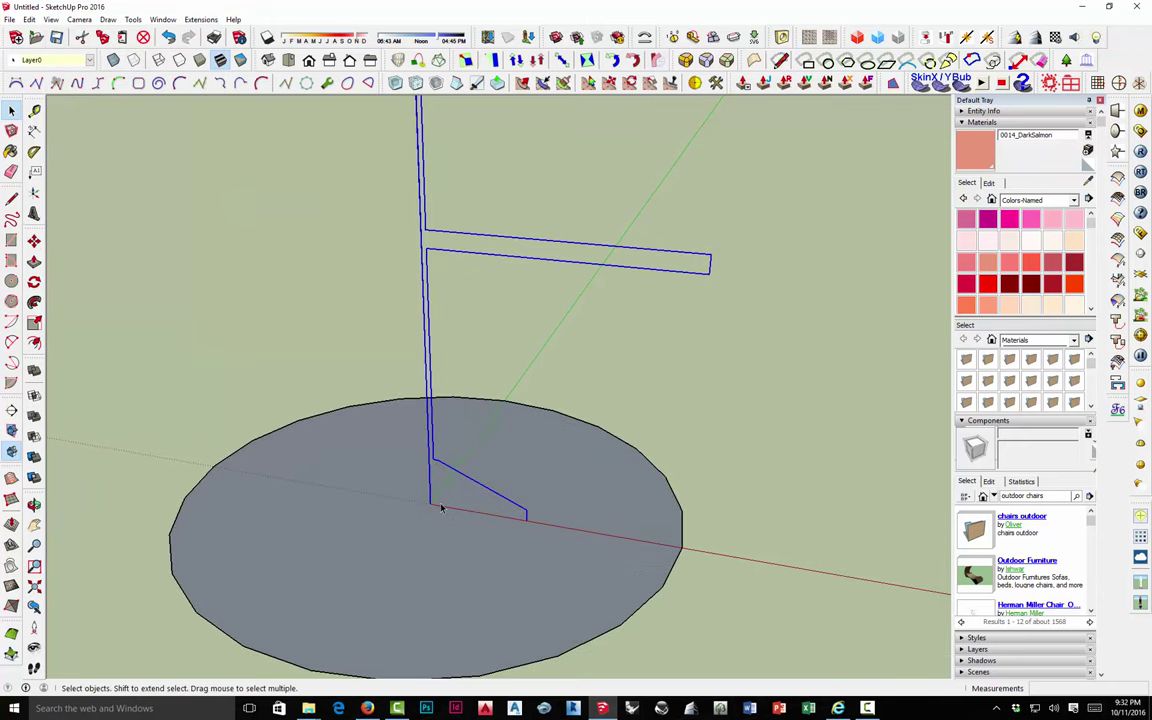
{"action": "left_click", "coordinate": [11, 198]}
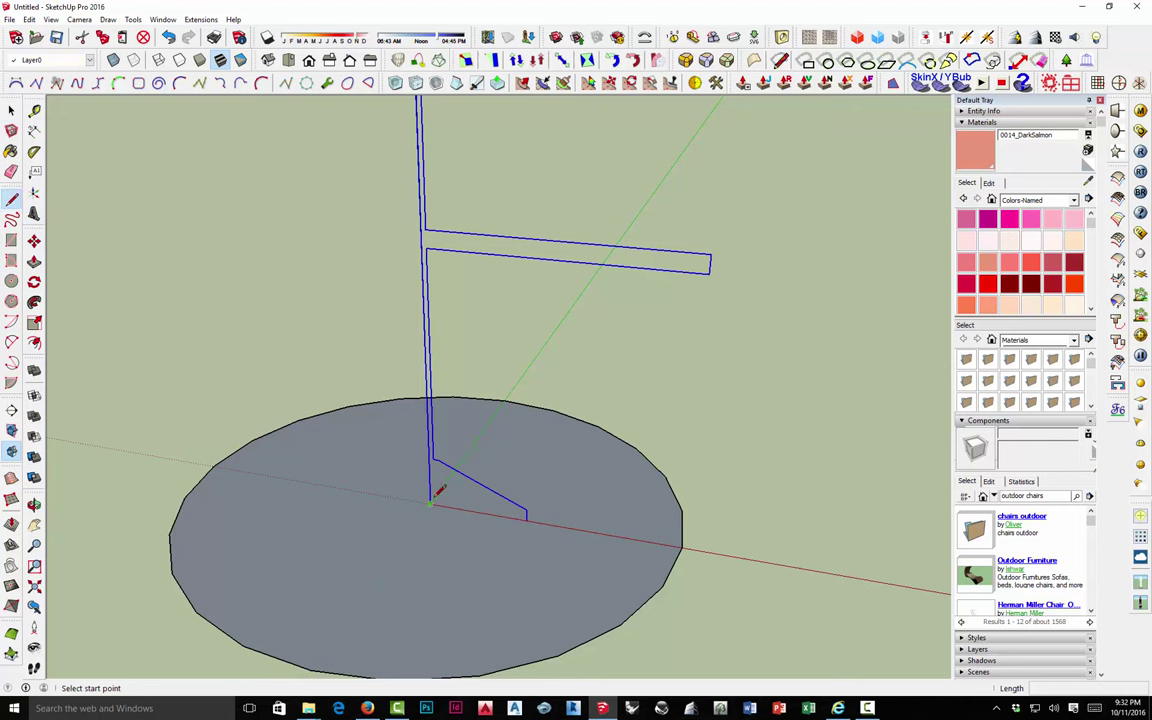
{"action": "left_click", "coordinate": [430, 503]}
{"action": "left_click", "coordinate": [527, 515]}
{"action": "left_click", "coordinate": [12, 110]}
{"action": "scroll", "coordinate": [404, 424], "scroll_direction": "down", "scroll_amount": 4}
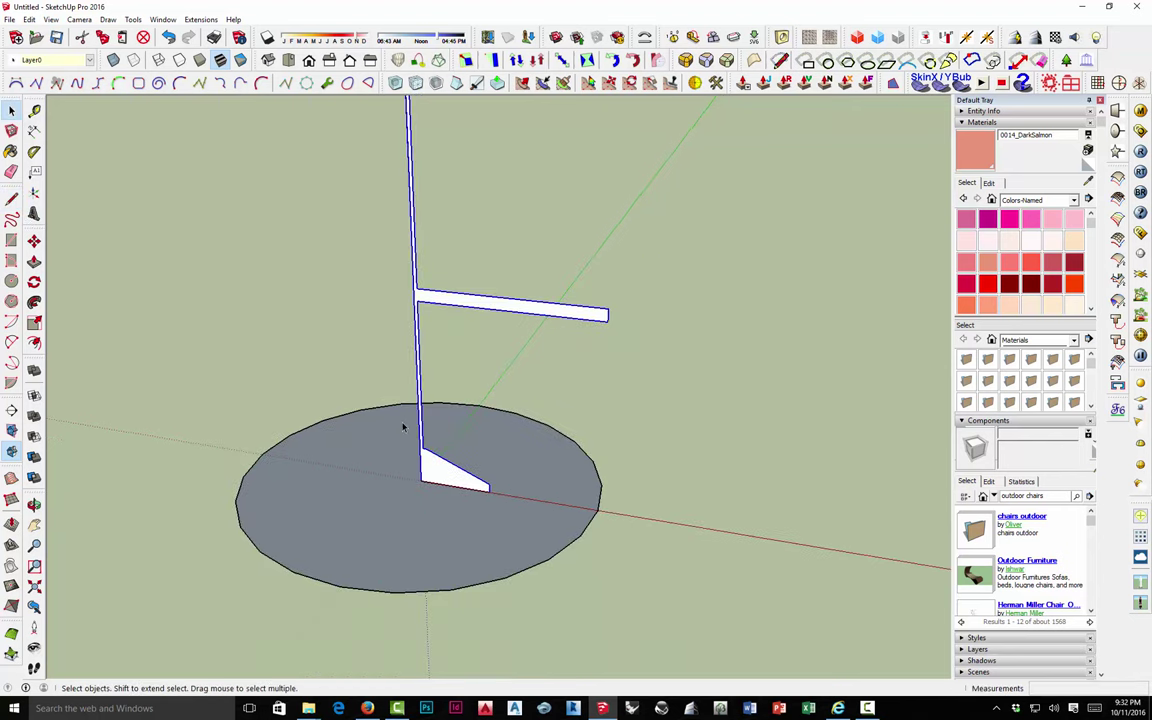
Examine the filled umbrella-table profile, including its foot, thin pole, tabletop and sloped canopy, above the circular path.
{"action": "middle_click_drag", "start_coordinate": [411, 453], "coordinate": [453, 410]}
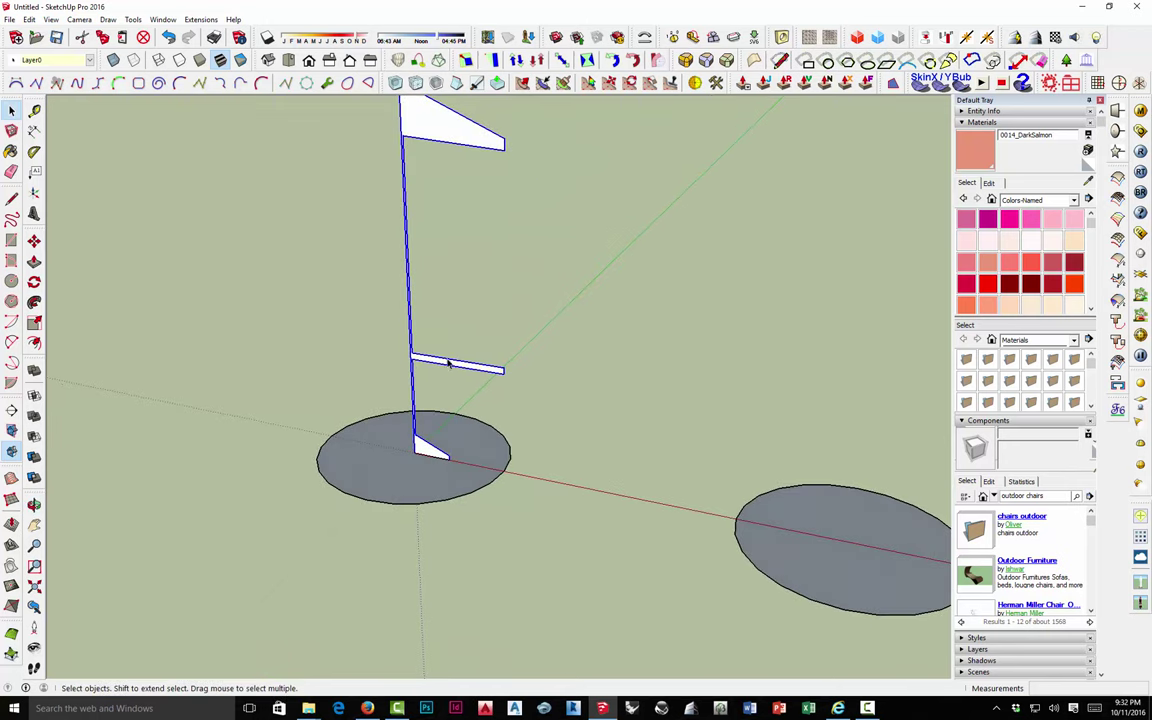
{"action": "middle_click_drag", "start_coordinate": [437, 360], "coordinate": [470, 316]}
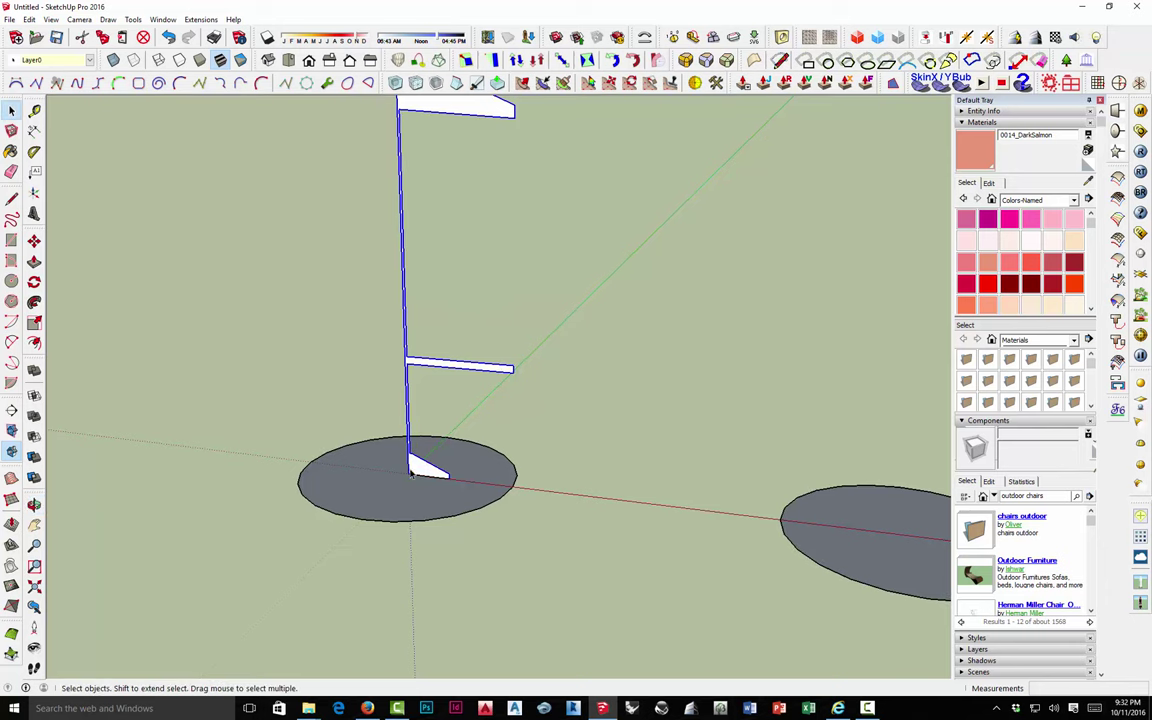
{"action": "scroll", "coordinate": [410, 470], "scroll_direction": "up", "scroll_amount": 4}
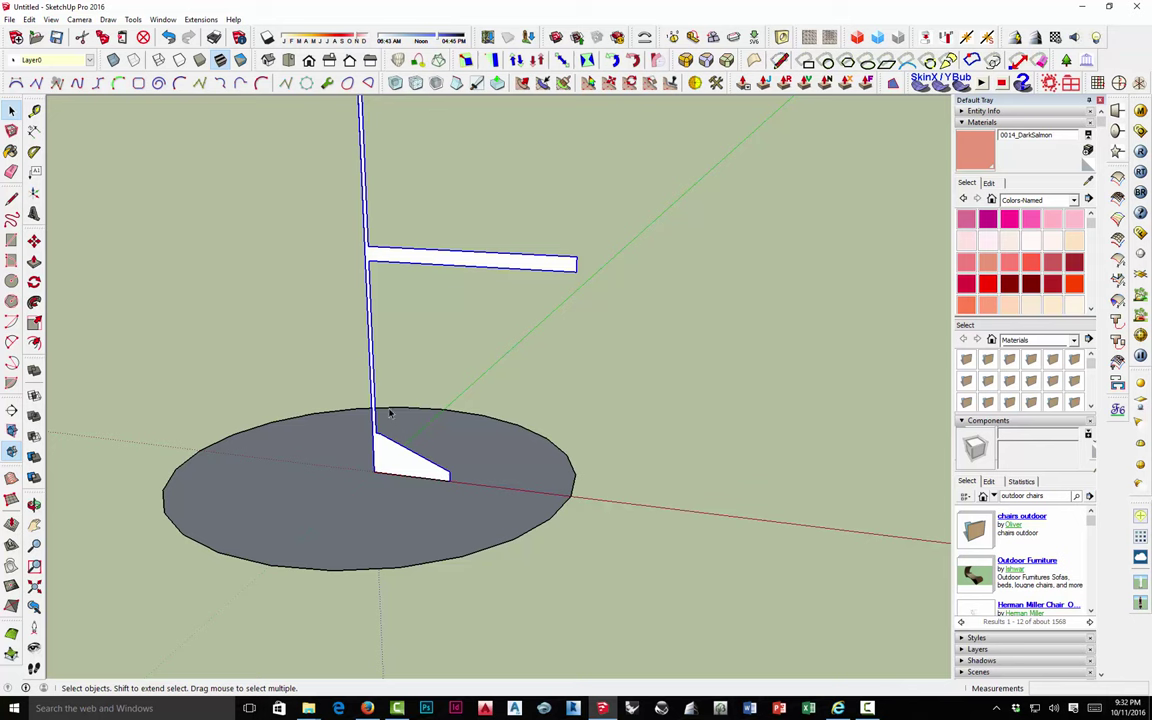
{"action": "scroll", "coordinate": [386, 431], "scroll_direction": "up", "scroll_amount": 3}
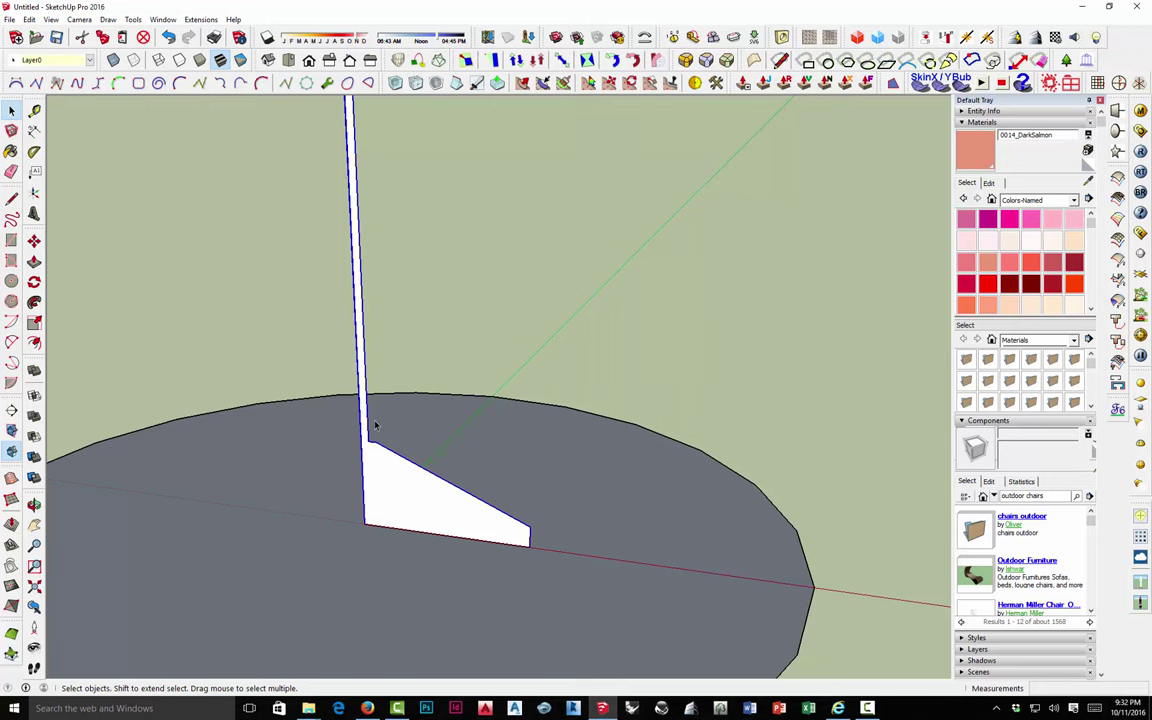
{"action": "scroll", "coordinate": [350, 440], "scroll_direction": "down", "scroll_amount": 3}
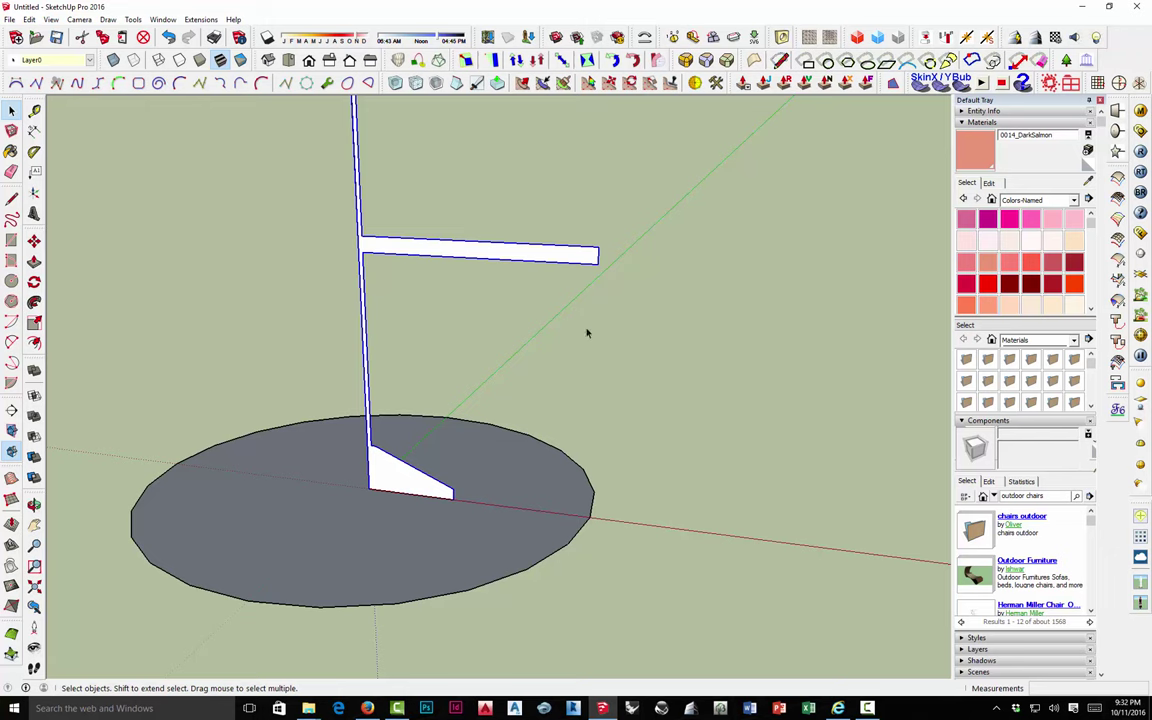
{"action": "scroll", "coordinate": [462, 342], "scroll_direction": "down", "scroll_amount": 4}
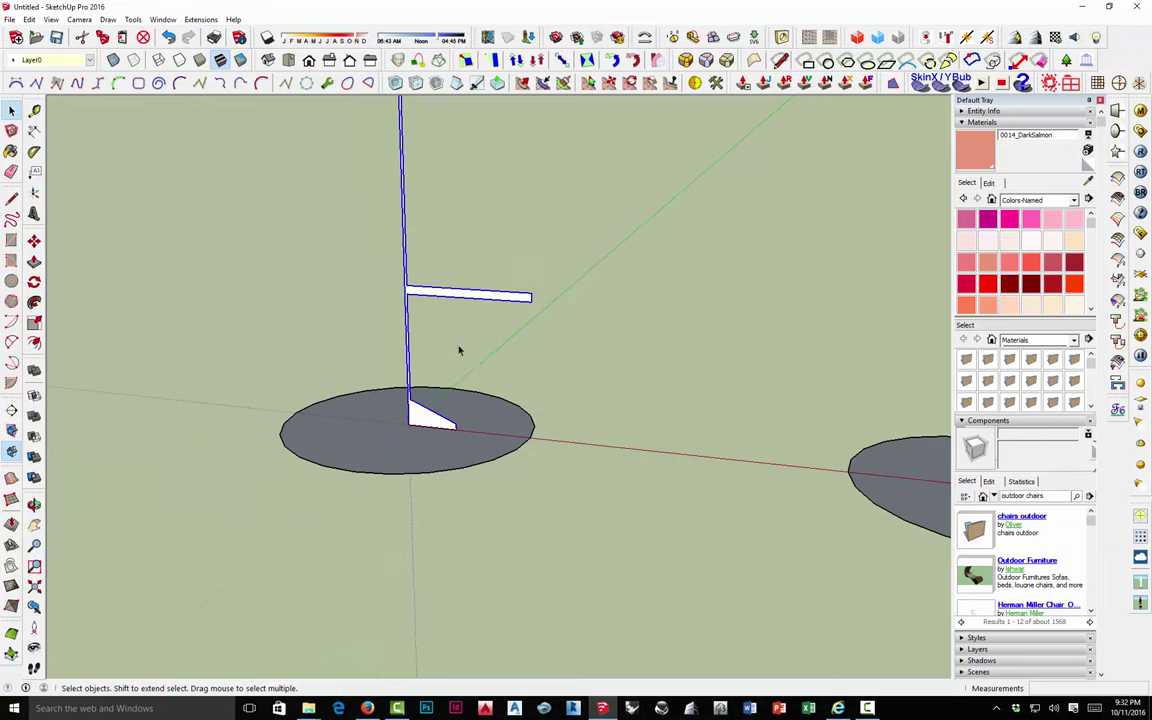
{"action": "middle_click_drag", "start_coordinate": [460, 350], "coordinate": [405, 397]}
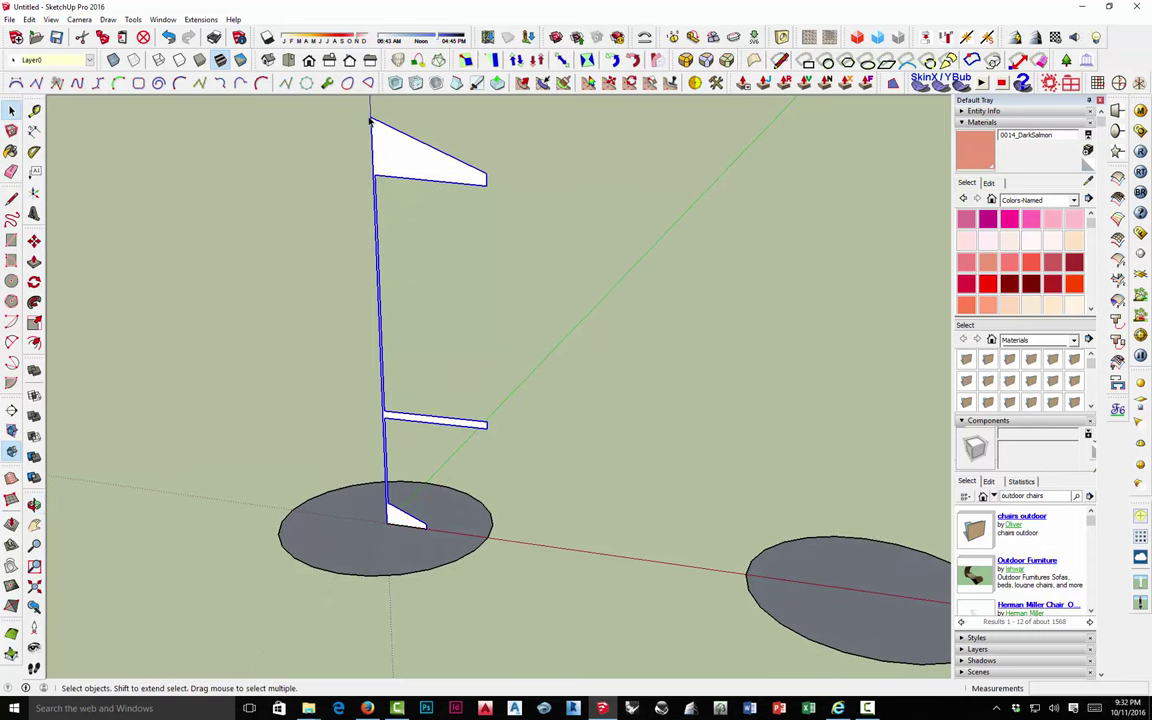
{"action": "scroll", "coordinate": [372, 121], "scroll_direction": "up", "scroll_amount": 3}
{"action": "scroll", "coordinate": [377, 133], "scroll_direction": "down", "scroll_amount": 2}
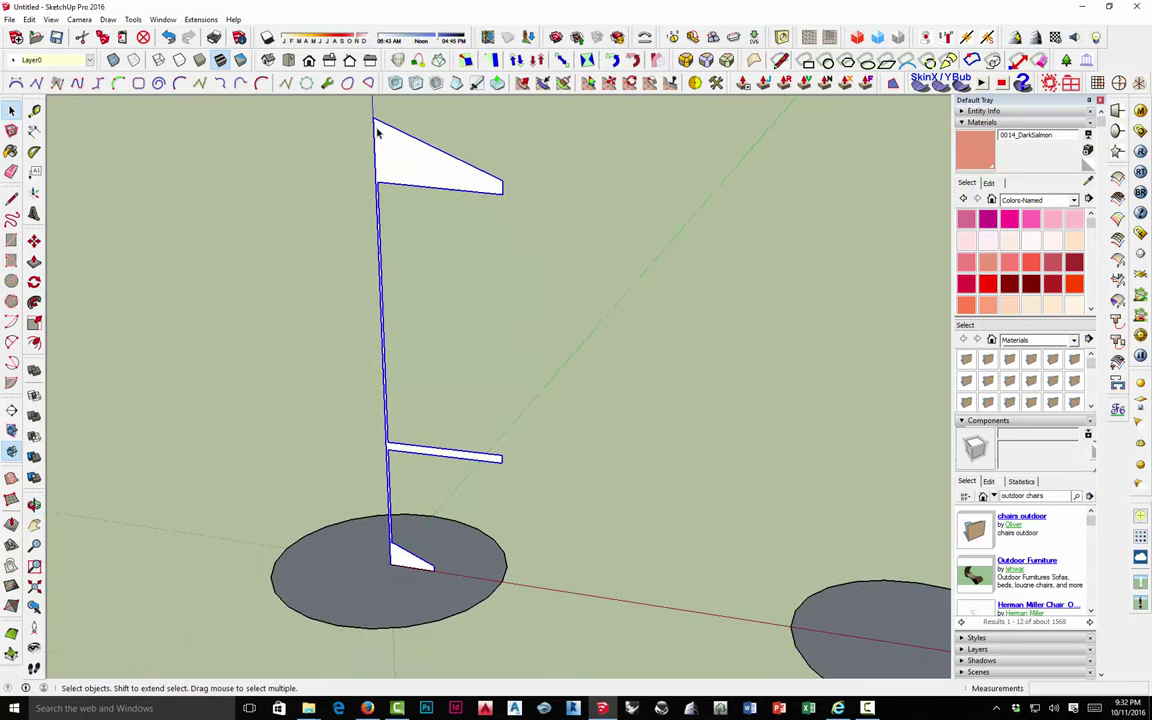
{"action": "scroll", "coordinate": [377, 133], "scroll_direction": "down", "scroll_amount": 4}
{"action": "middle_click_drag", "start_coordinate": [377, 133], "coordinate": [383, 303]}
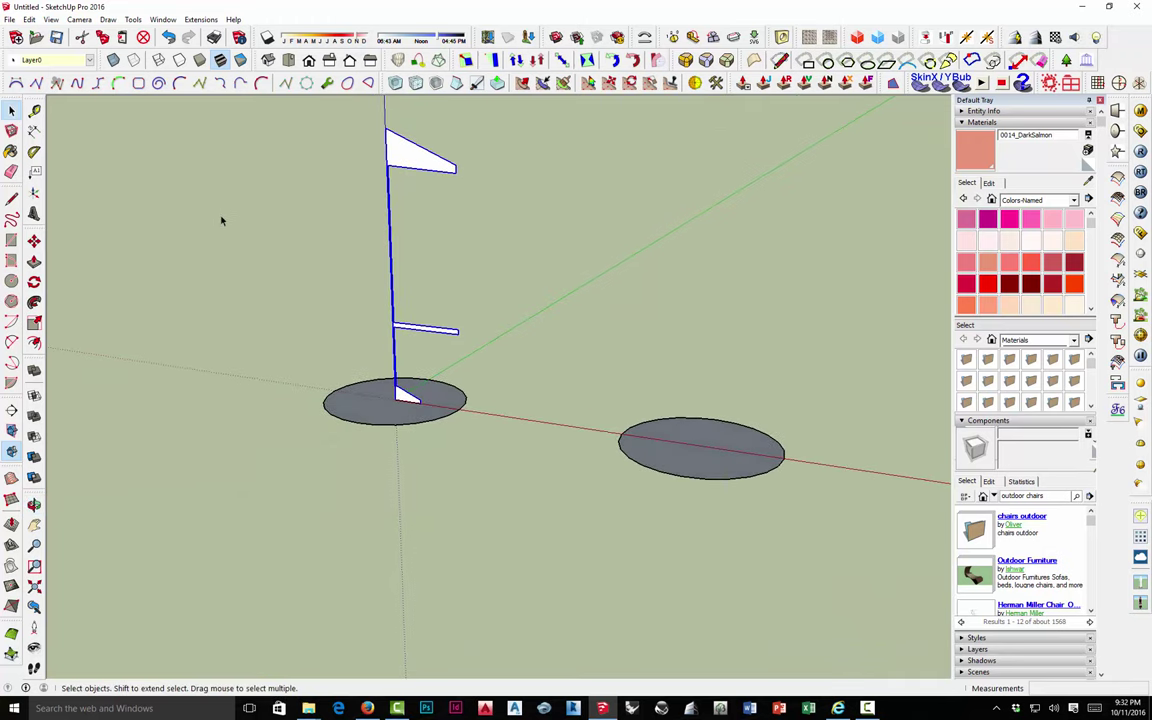
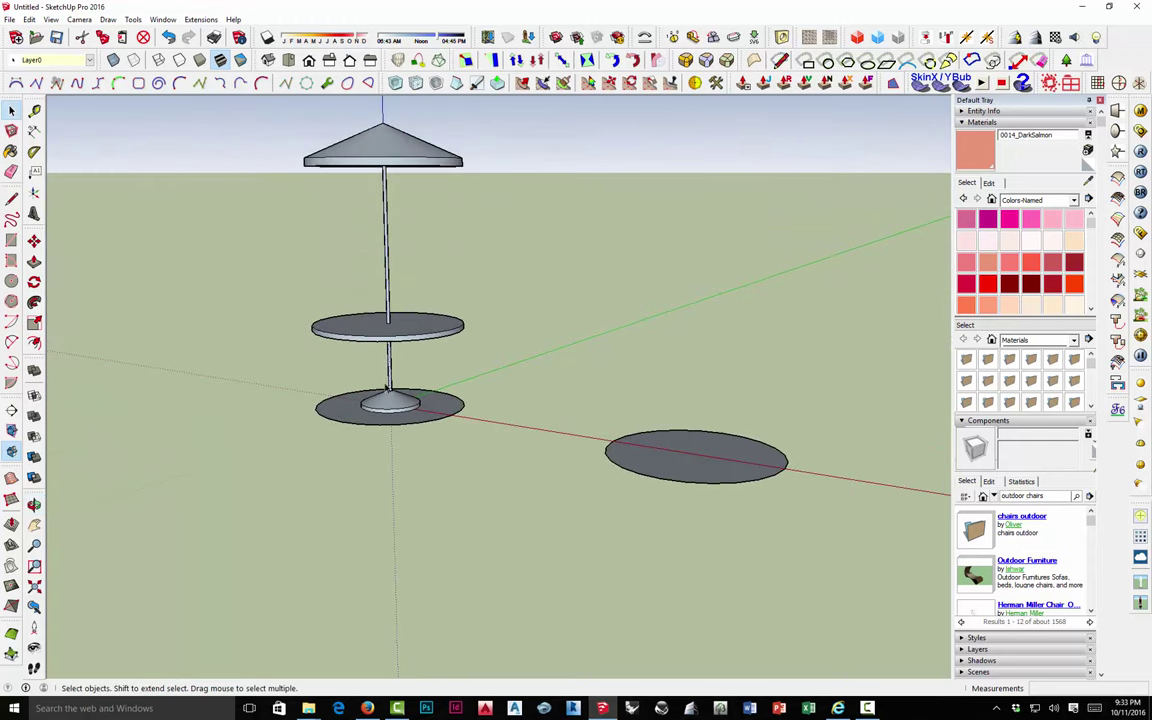
Offset the edge of the separate circle on the red axis inward by about 1' 8" to form a smaller concentric circle.
{"action": "middle_click_drag", "start_coordinate": [377, 306], "coordinate": [345, 336]}
{"action": "scroll", "coordinate": [343, 335], "scroll_direction": "down", "scroll_amount": 5}
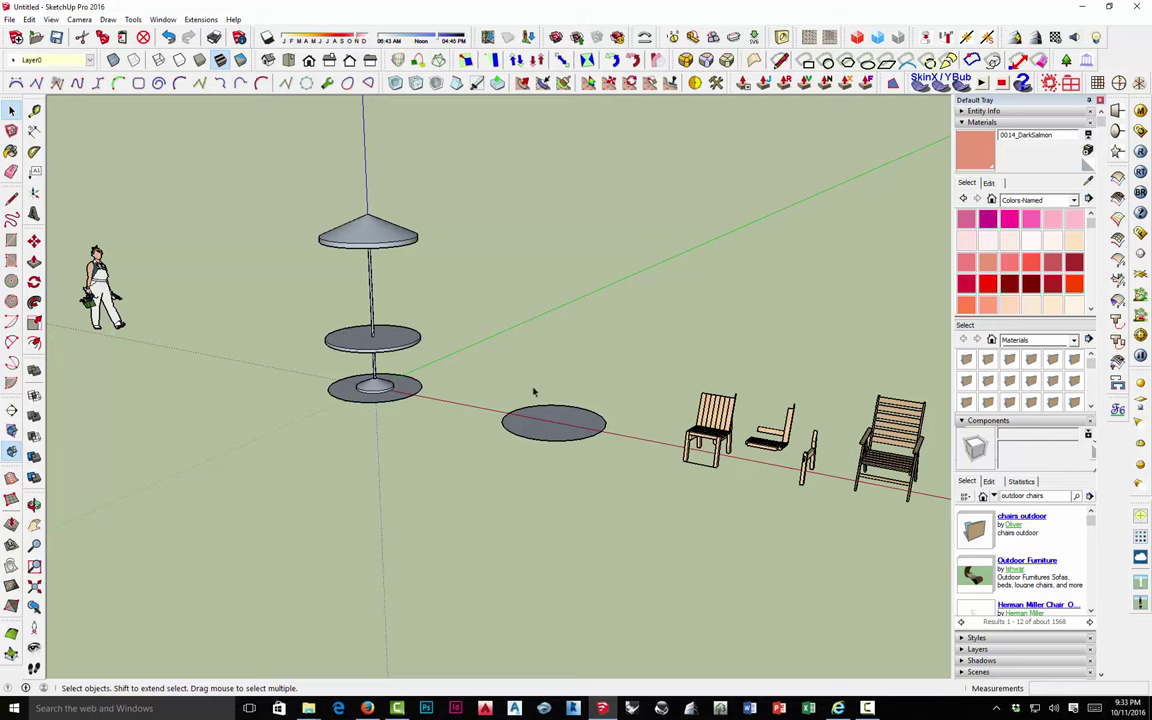
{"action": "scroll", "coordinate": [551, 427], "scroll_direction": "up", "scroll_amount": 1}
{"action": "scroll", "coordinate": [585, 438], "scroll_direction": "up", "scroll_amount": 4}
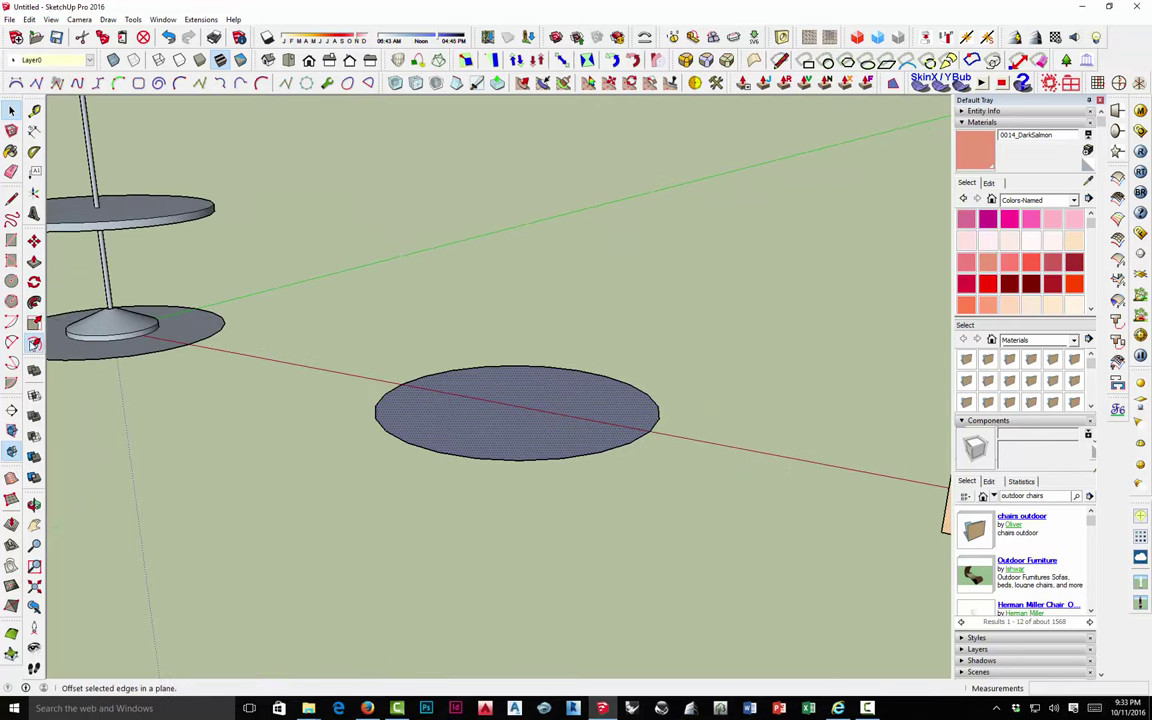
{"action": "left_click", "coordinate": [34, 343]}
{"action": "left_click", "coordinate": [430, 376]}
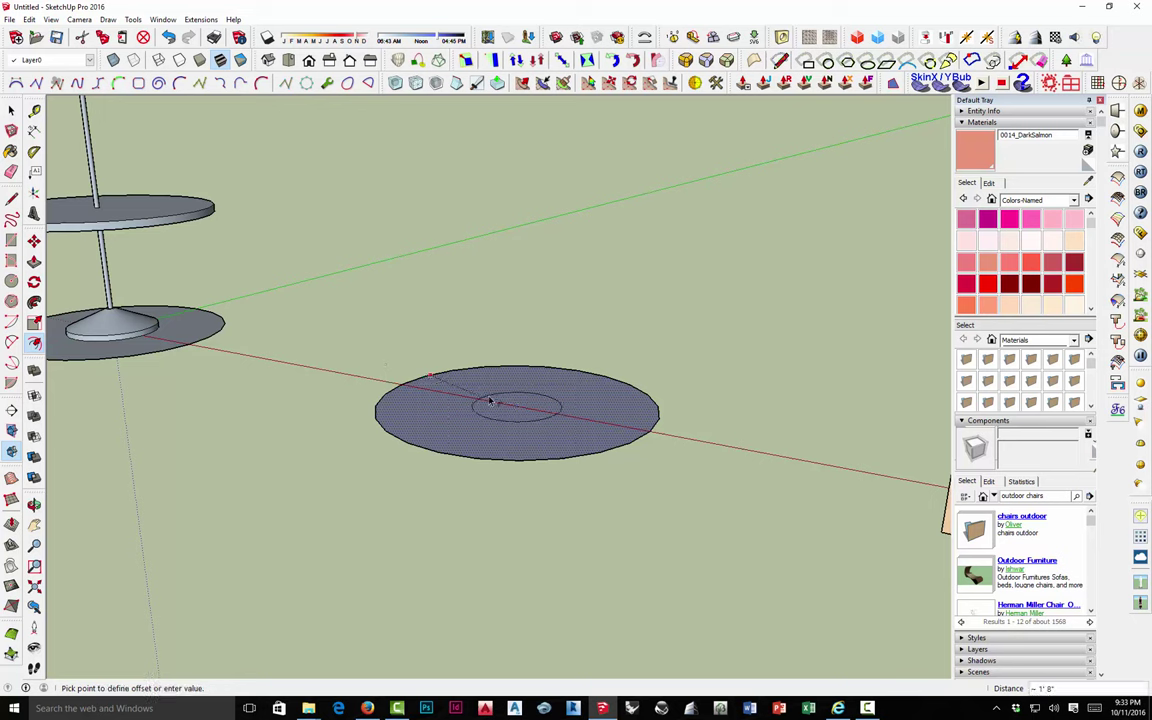
{"action": "left_click", "coordinate": [490, 402]}
{"action": "middle_click_drag", "start_coordinate": [490, 402], "coordinate": [519, 463]}
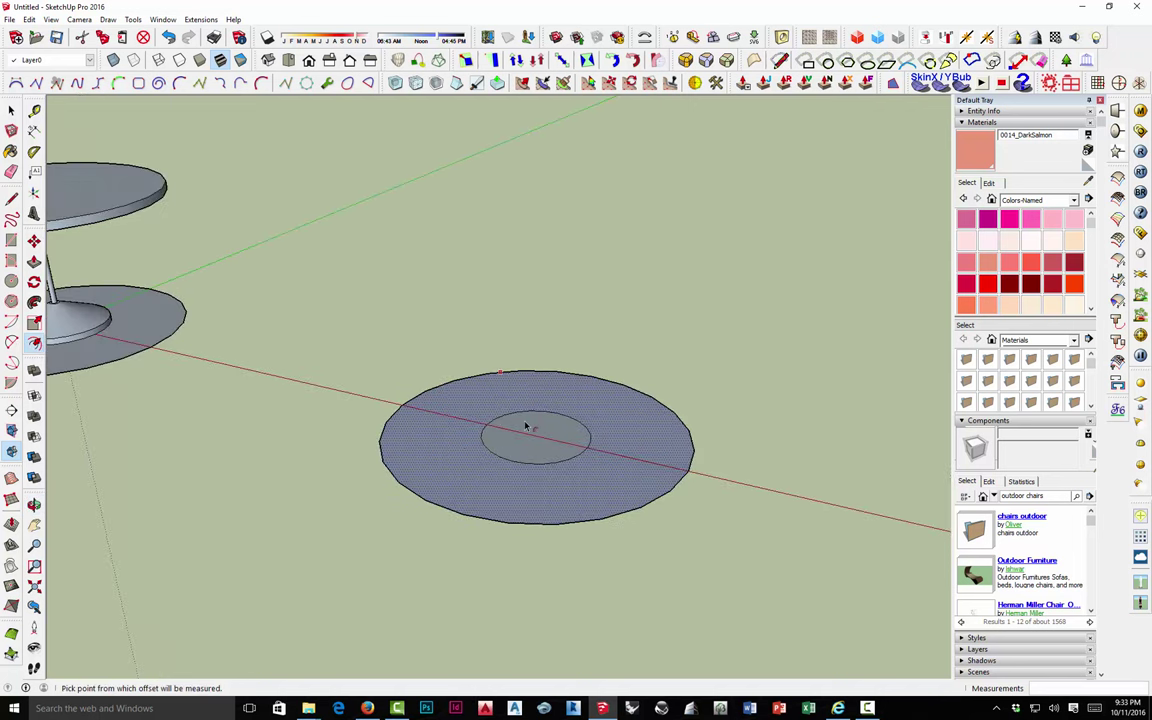
{"action": "key", "text": "space"}
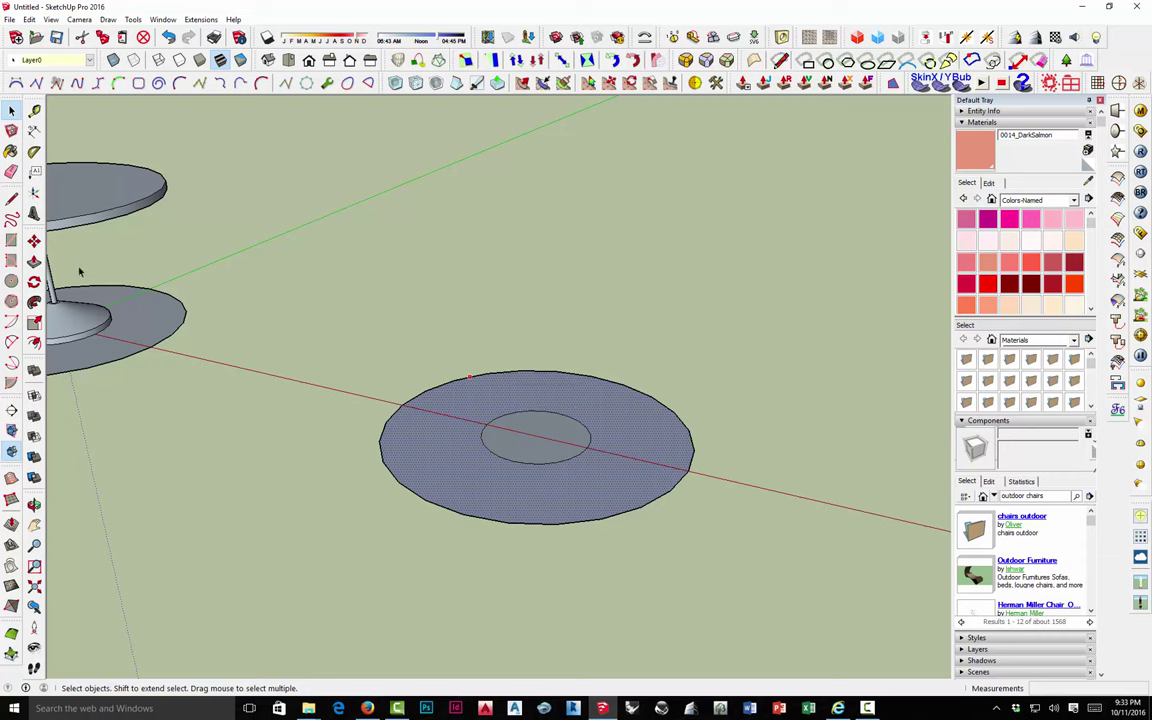
{"action": "left_click", "coordinate": [520, 432]}
{"action": "left_click", "coordinate": [278, 262]}
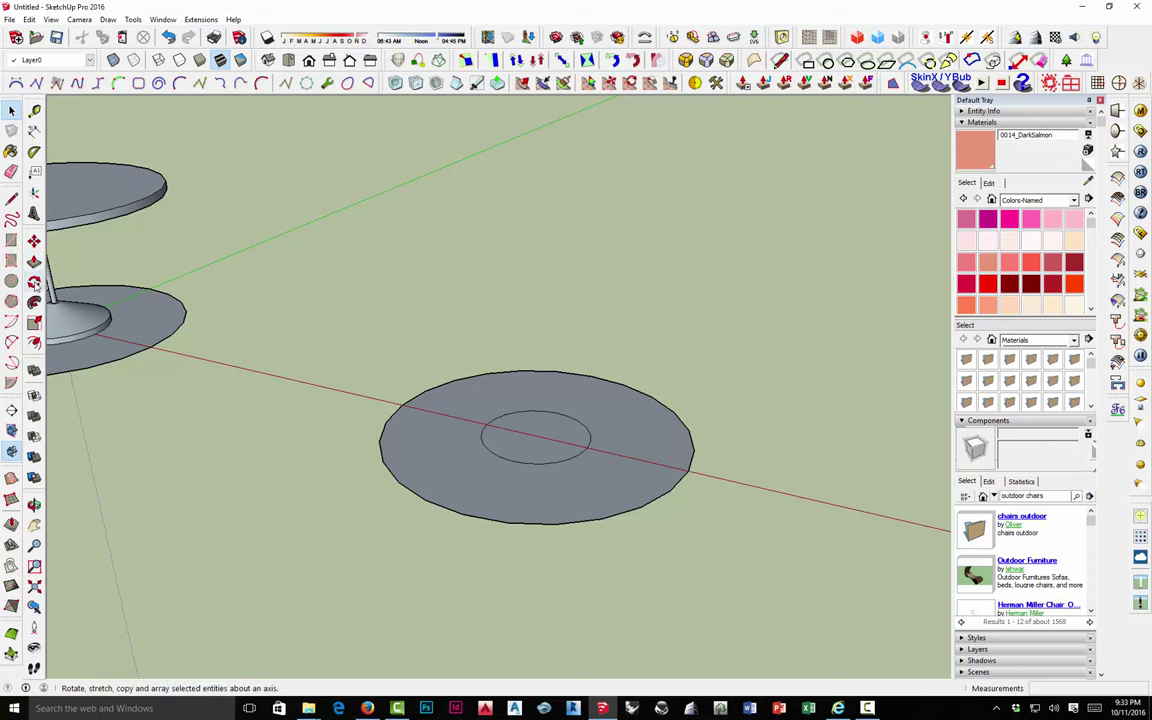
Offset the inner circle's edge inward by about 9" to form a tiny concentric circle for the pole.
{"action": "left_click", "coordinate": [33, 342]}
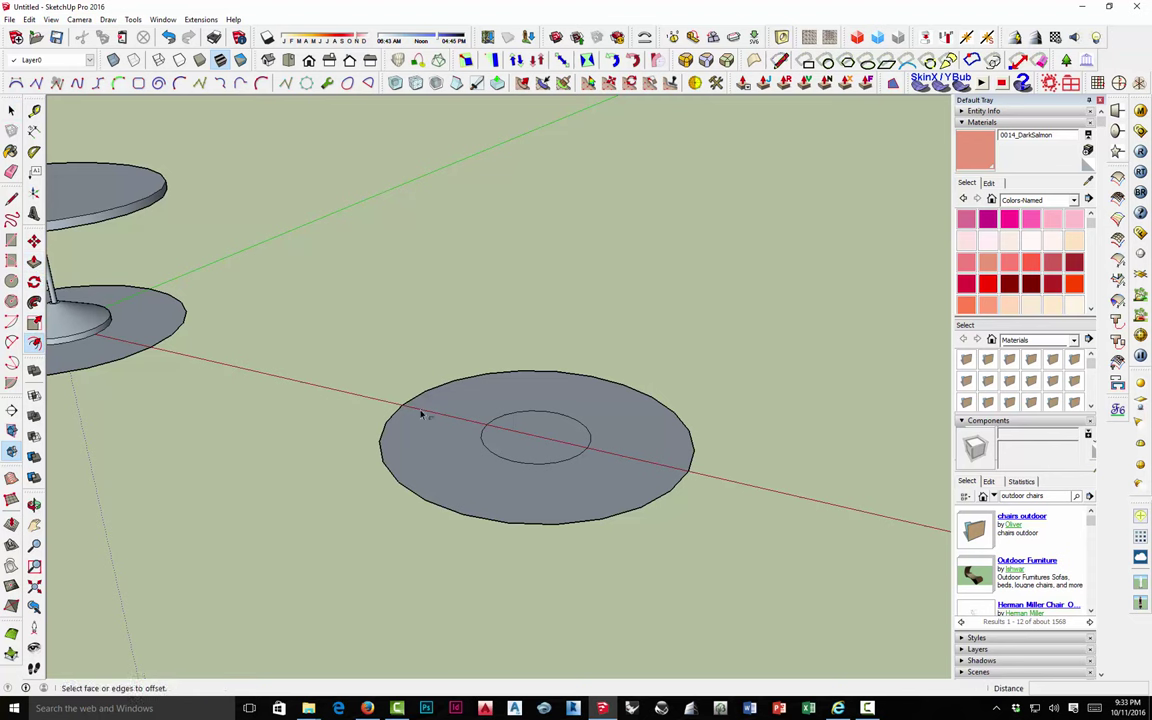
{"action": "left_click", "coordinate": [512, 425]}
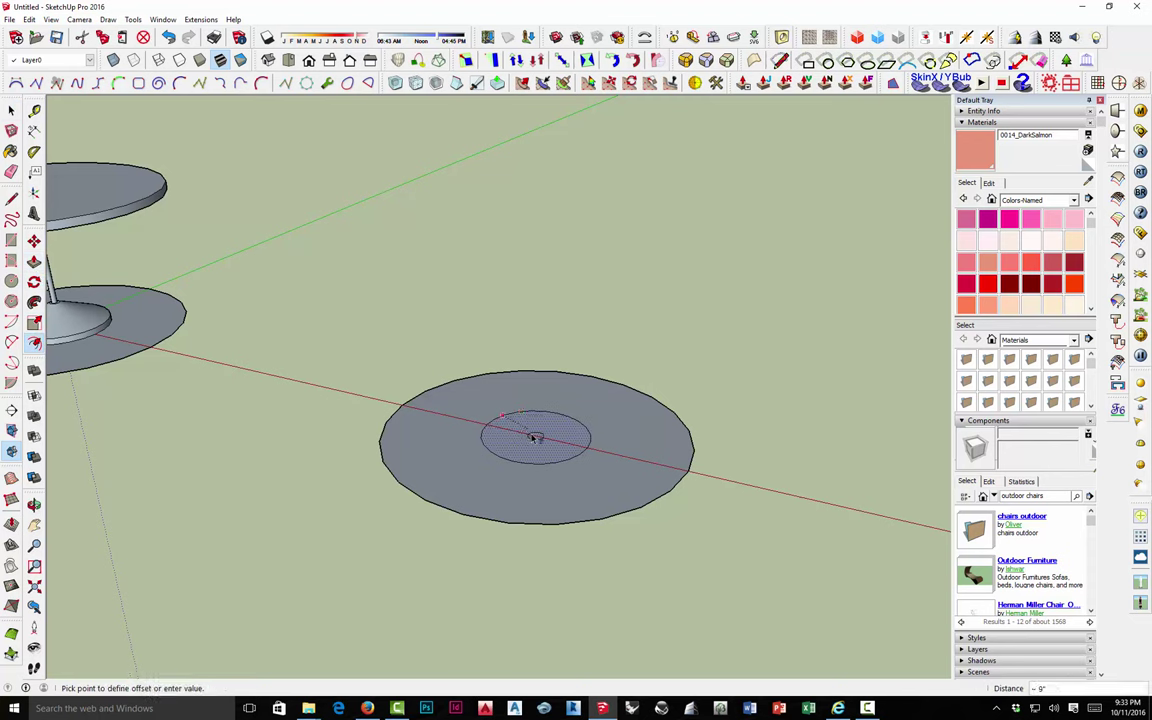
{"action": "left_click", "coordinate": [535, 438]}
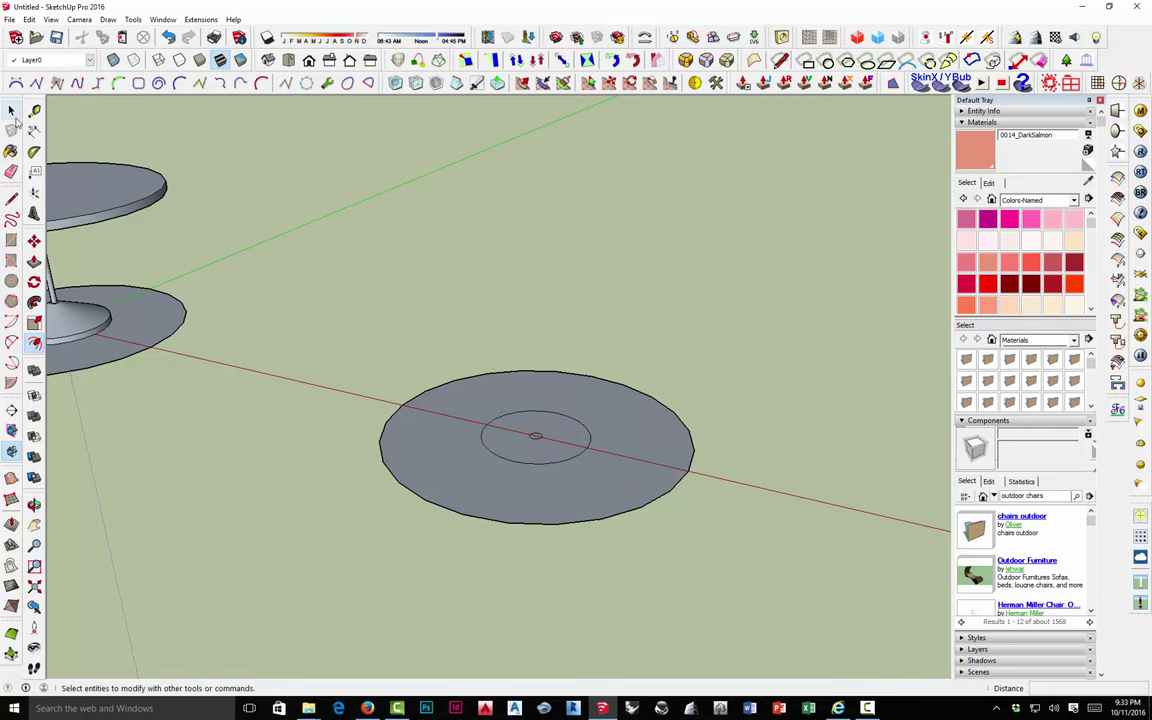
{"action": "left_click", "coordinate": [12, 110]}
Move the tiny central circle with its face 5" straight up so the inner disc rises into a conical base.
{"action": "scroll", "coordinate": [540, 455], "scroll_direction": "up", "scroll_amount": 2}
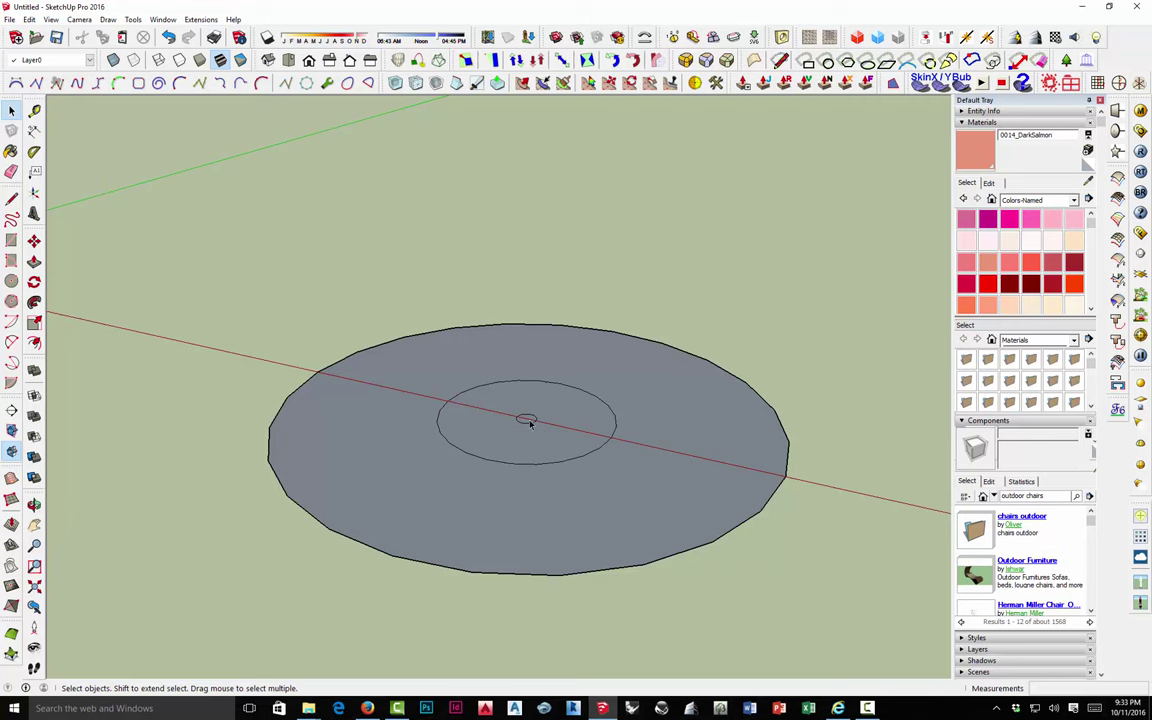
{"action": "left_click", "coordinate": [529, 421]}
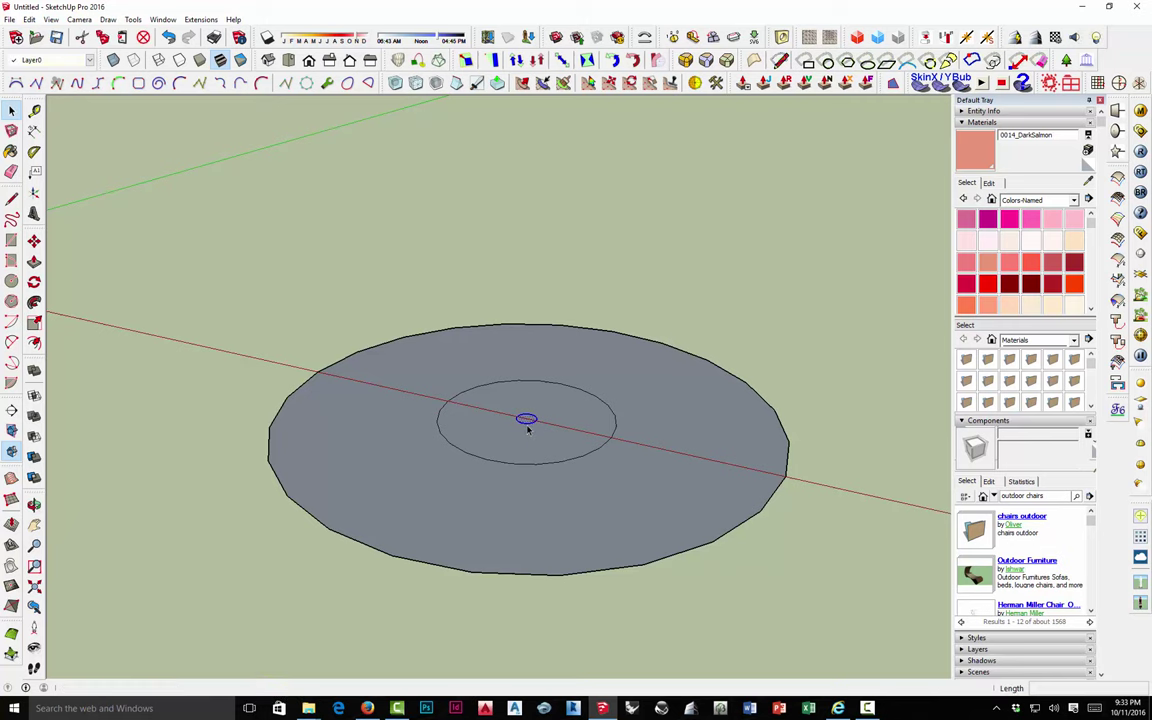
{"action": "key", "text": "m"}
{"action": "mouse_move", "coordinate": [529, 428]}
{"action": "middle_mouse_down"}
{"action": "mouse_move", "coordinate": [530, 352]}
{"action": "mouse_move", "coordinate": [526, 415]}
{"action": "middle_mouse_up"}
{"action": "scroll", "coordinate": [527, 416], "scroll_direction": "up", "scroll_amount": 2}
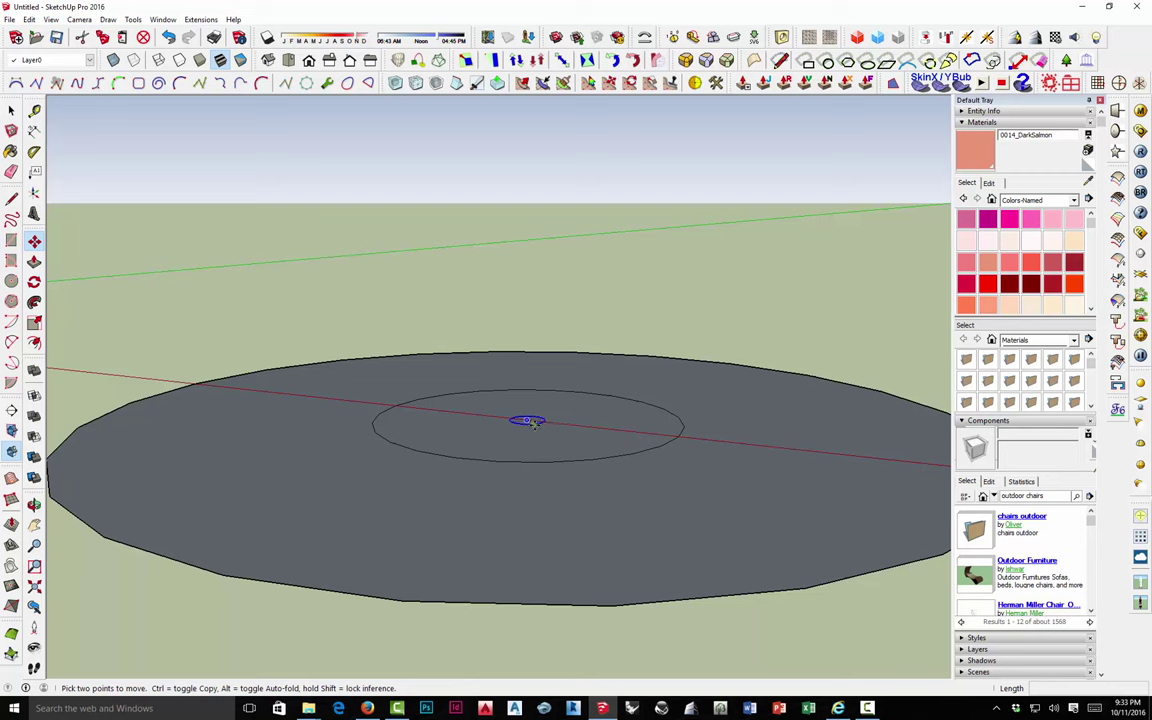
{"action": "left_click", "coordinate": [545, 422]}
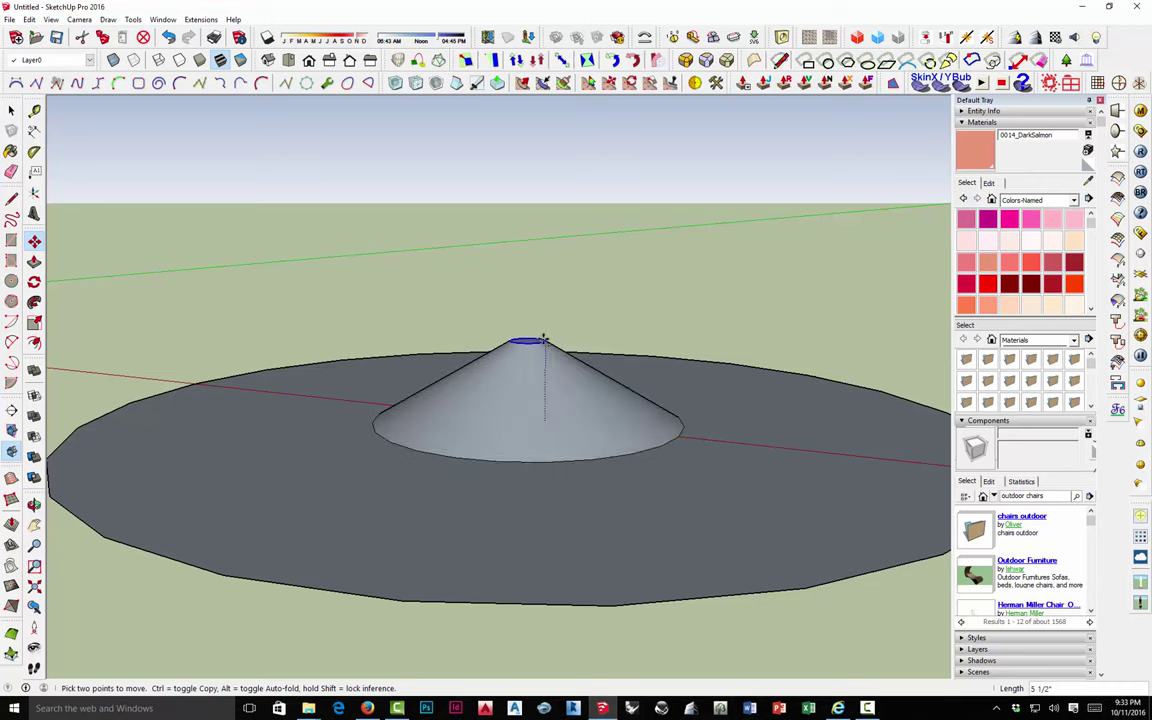
{"action": "middle_click_drag", "start_coordinate": [545, 338], "coordinate": [560, 314]}
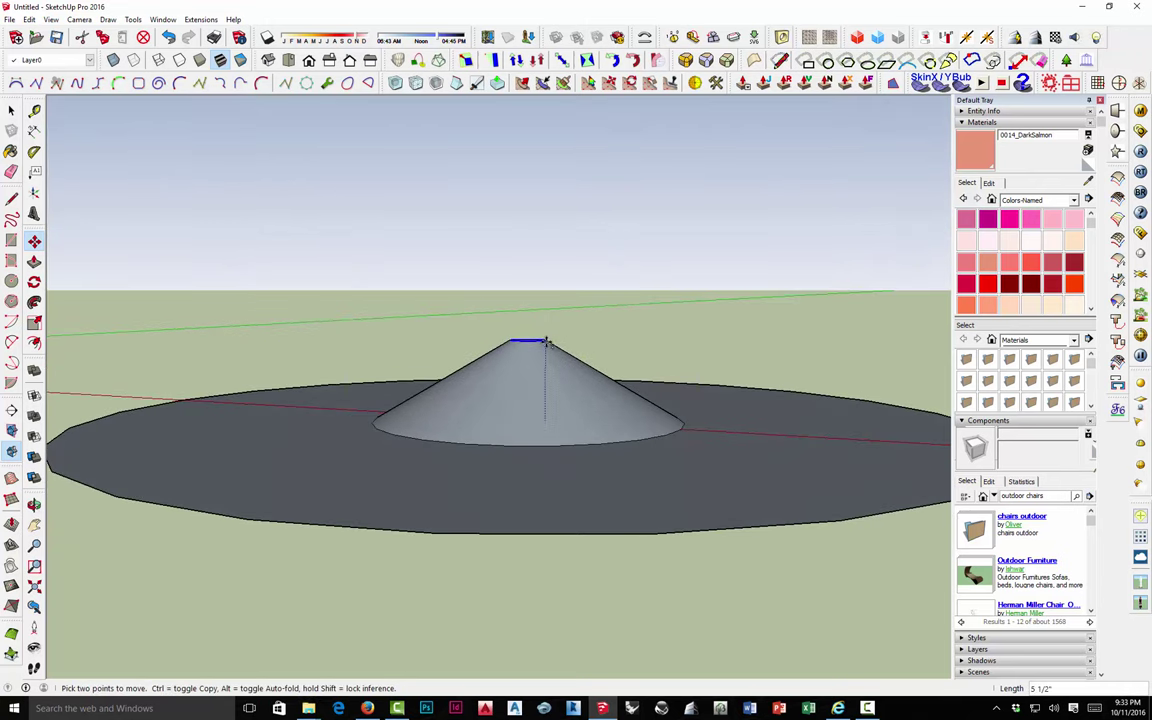
{"action": "type", "text": "5"}
{"action": "key", "text": "Return"}
{"action": "middle_click_drag", "start_coordinate": [518, 338], "coordinate": [541, 456]}
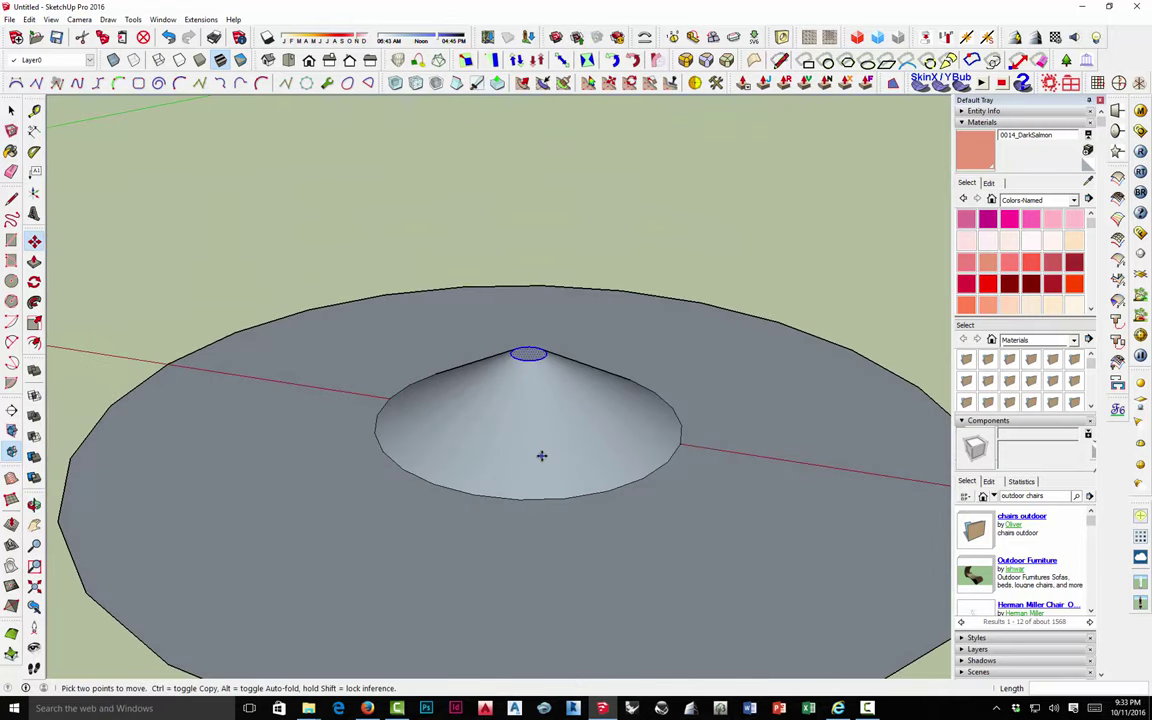
Group the small disc with its edge on the cone's tip and open the group for editing.
{"action": "key", "text": "space"}
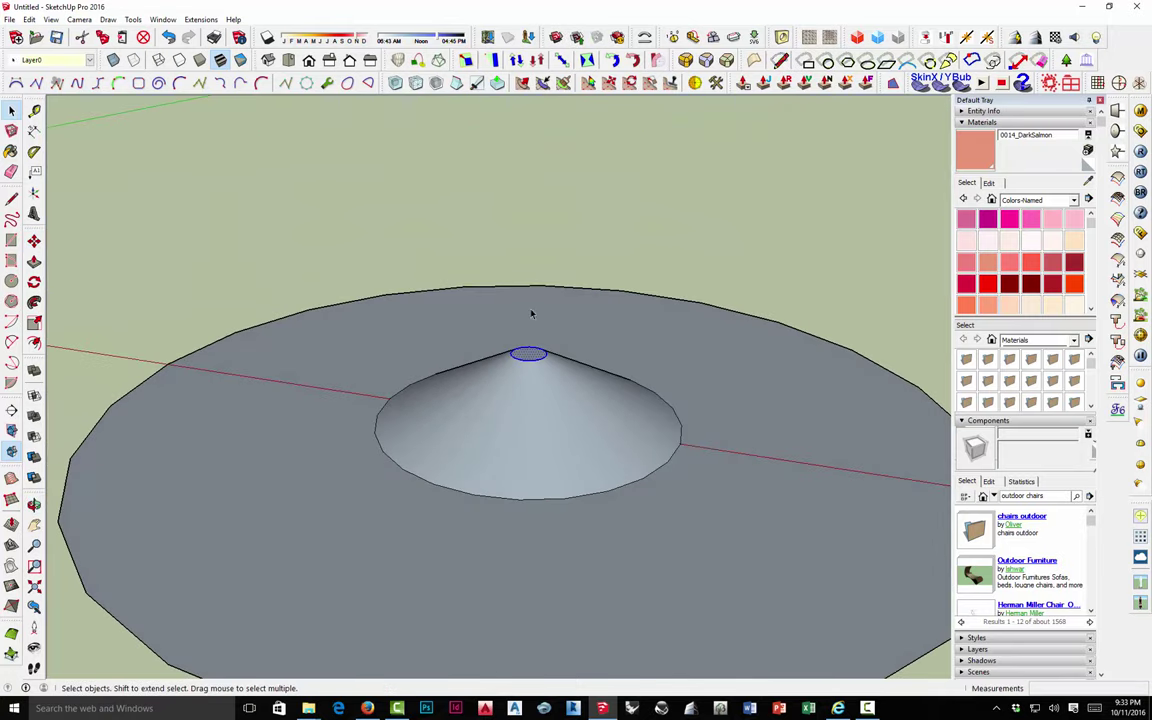
{"action": "left_click", "coordinate": [543, 262]}
{"action": "left_click", "coordinate": [528, 357]}
{"action": "right_click", "coordinate": [535, 358]}
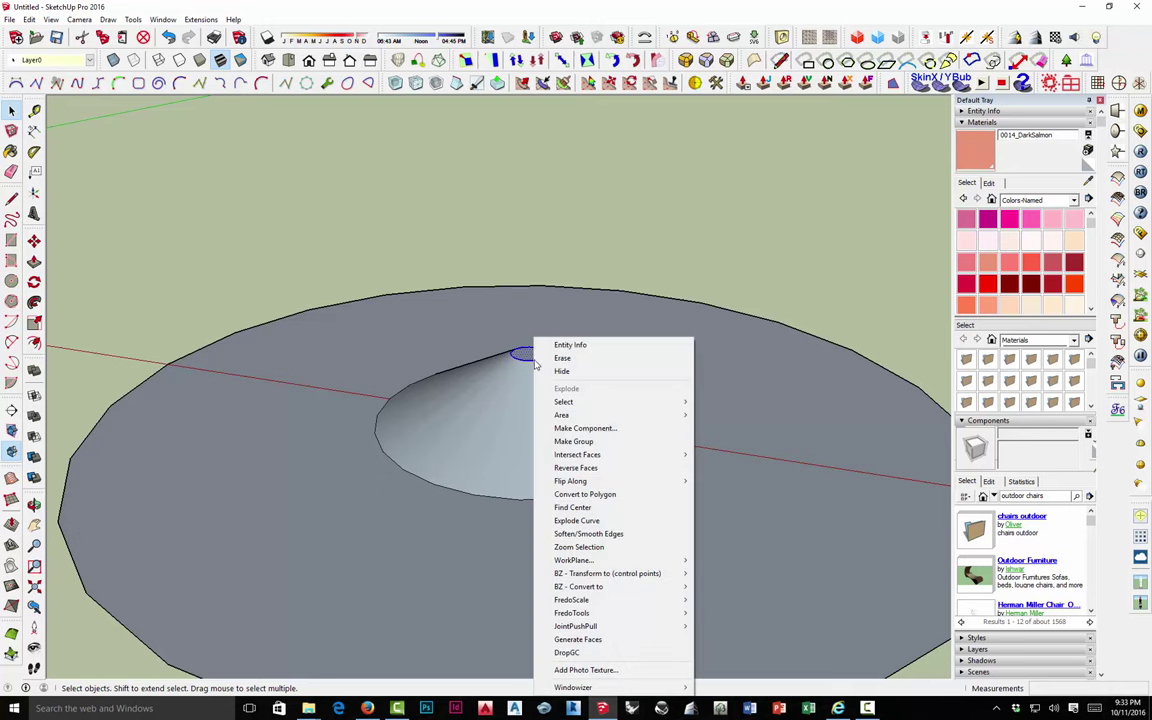
{"action": "left_click", "coordinate": [573, 441]}
{"action": "double_click", "coordinate": [528, 357]}
Extrude the small disc up about 8' 9 1/2" into a pole, level with the tip of the finished umbrella's canopy.
{"action": "scroll", "coordinate": [530, 365], "scroll_direction": "down", "scroll_amount": 8}
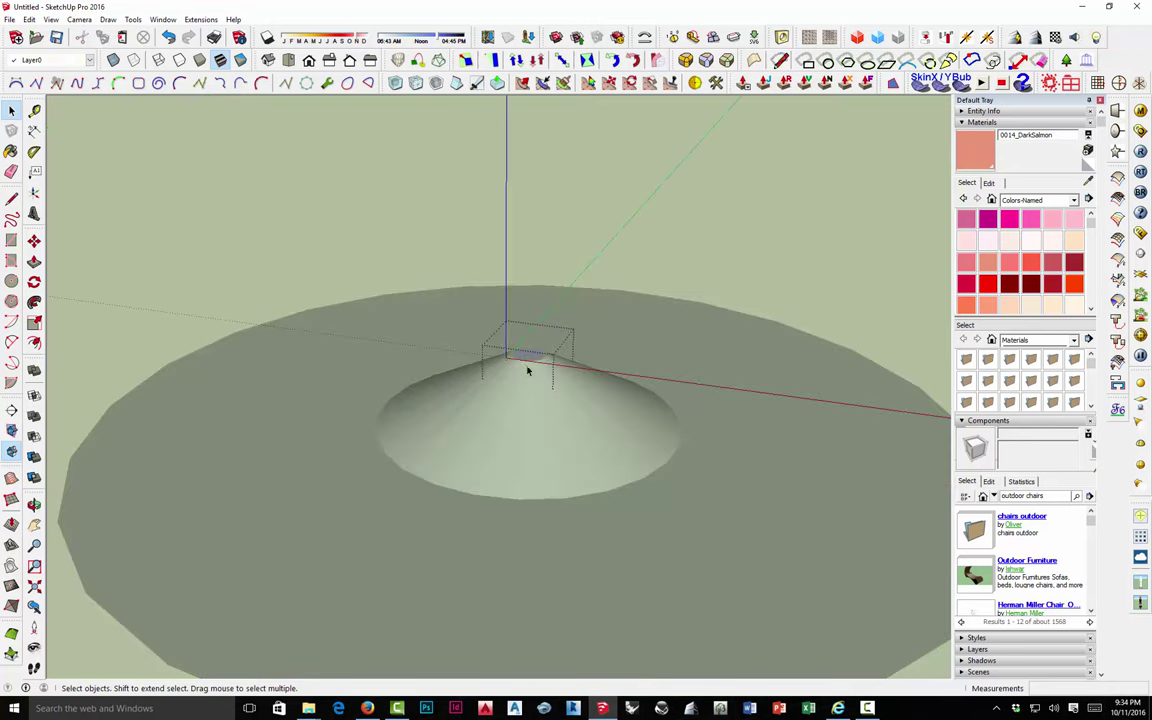
{"action": "key", "text": "p"}
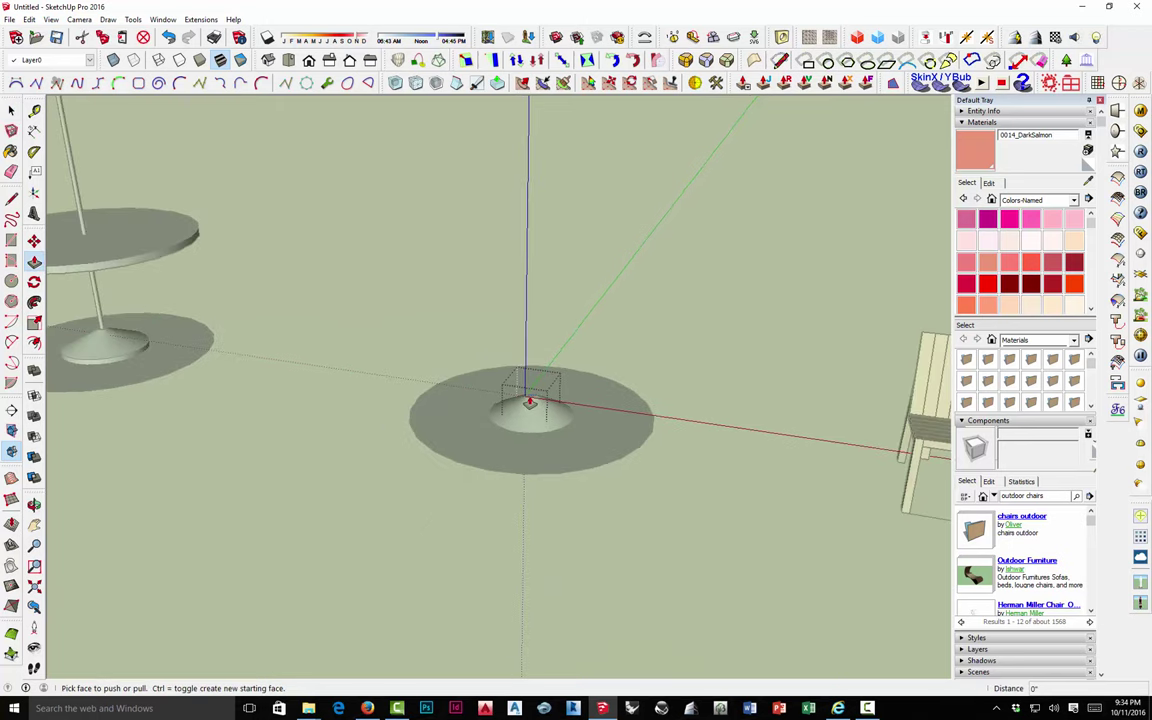
{"action": "left_click", "coordinate": [528, 403]}
{"action": "scroll", "coordinate": [545, 200], "scroll_direction": "down", "scroll_amount": 7}
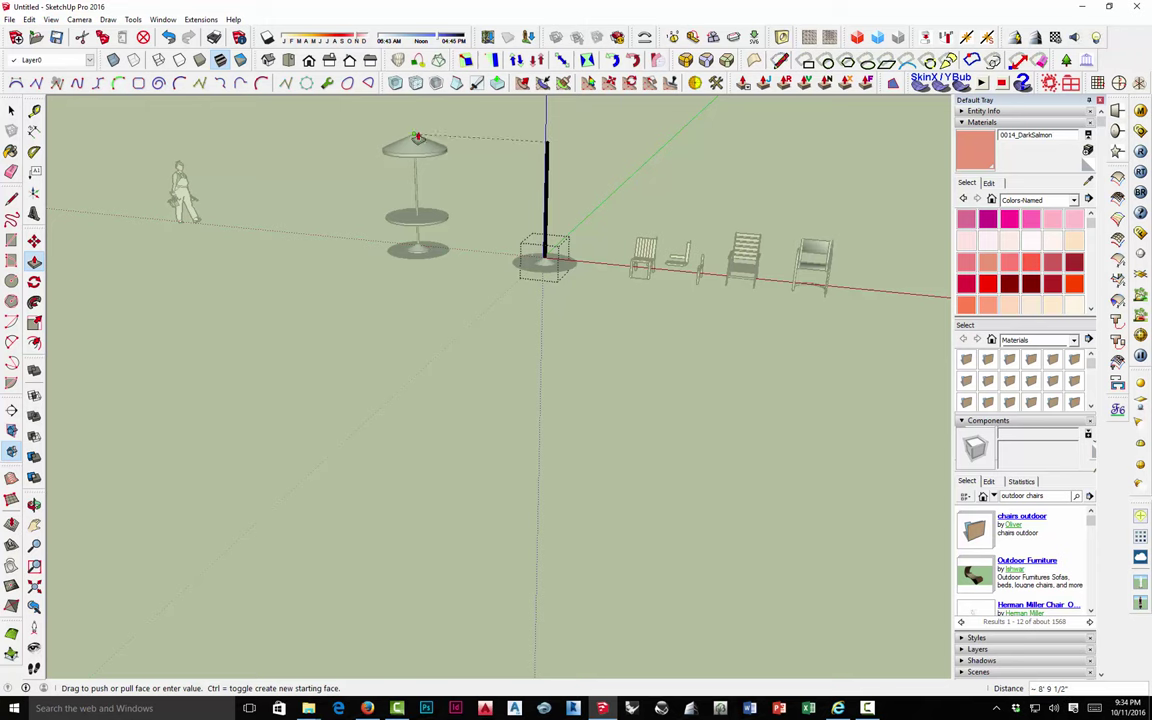
{"action": "left_click", "coordinate": [422, 133]}
{"action": "scroll", "coordinate": [540, 143], "scroll_direction": "up", "scroll_amount": 2}
{"action": "scroll", "coordinate": [541, 142], "scroll_direction": "down", "scroll_amount": 3}
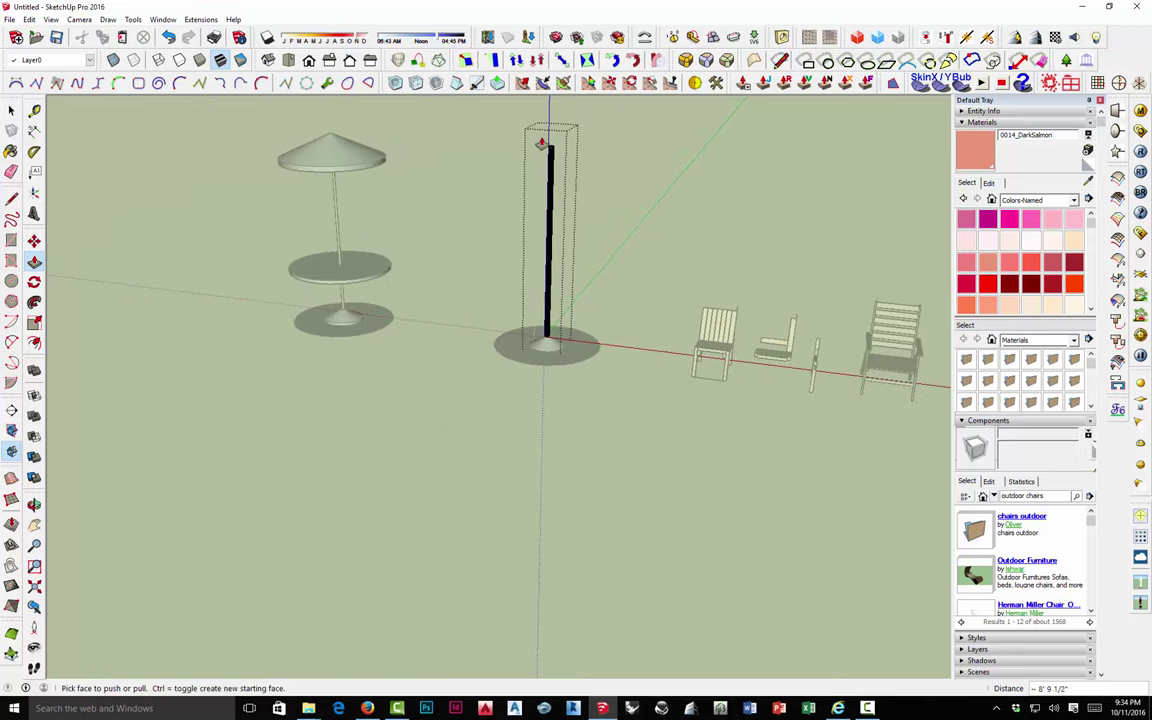
{"action": "key", "text": "space"}
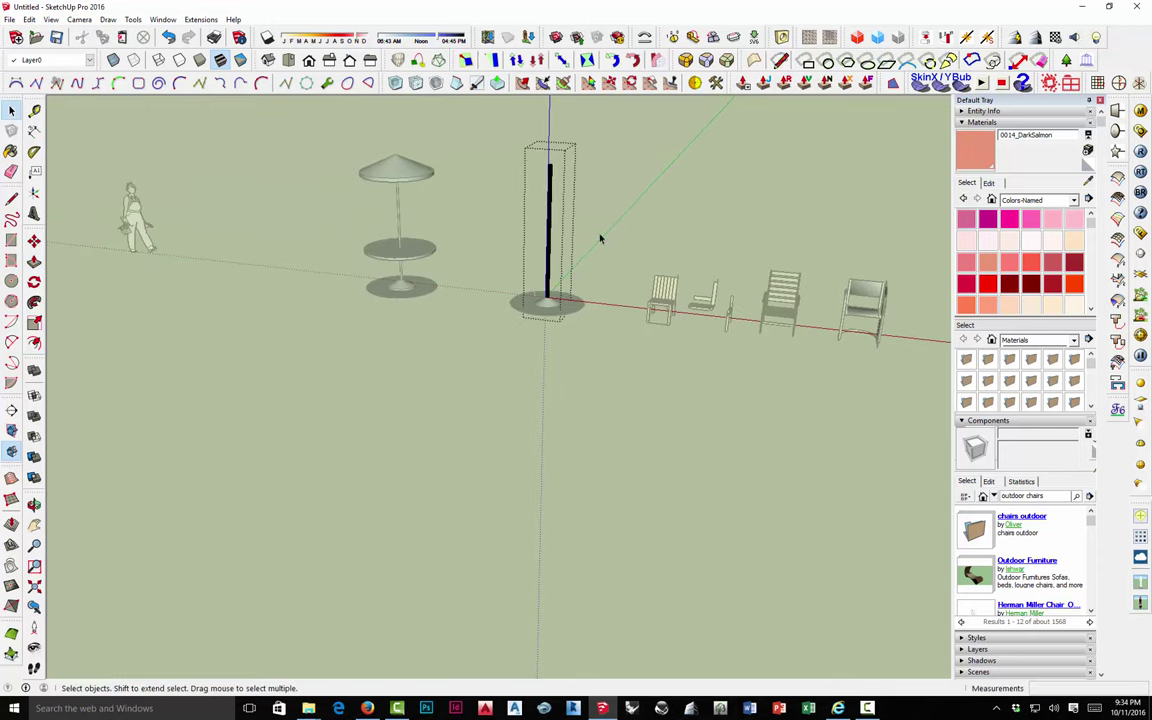
Soften the faceted side edges of the new pole inside its group, with coplanar softening on and a 90.5 degree angle between normals.
{"action": "middle_click_drag", "start_coordinate": [599, 237], "coordinate": [545, 276]}
{"action": "scroll", "coordinate": [545, 276], "scroll_direction": "up", "scroll_amount": 4}
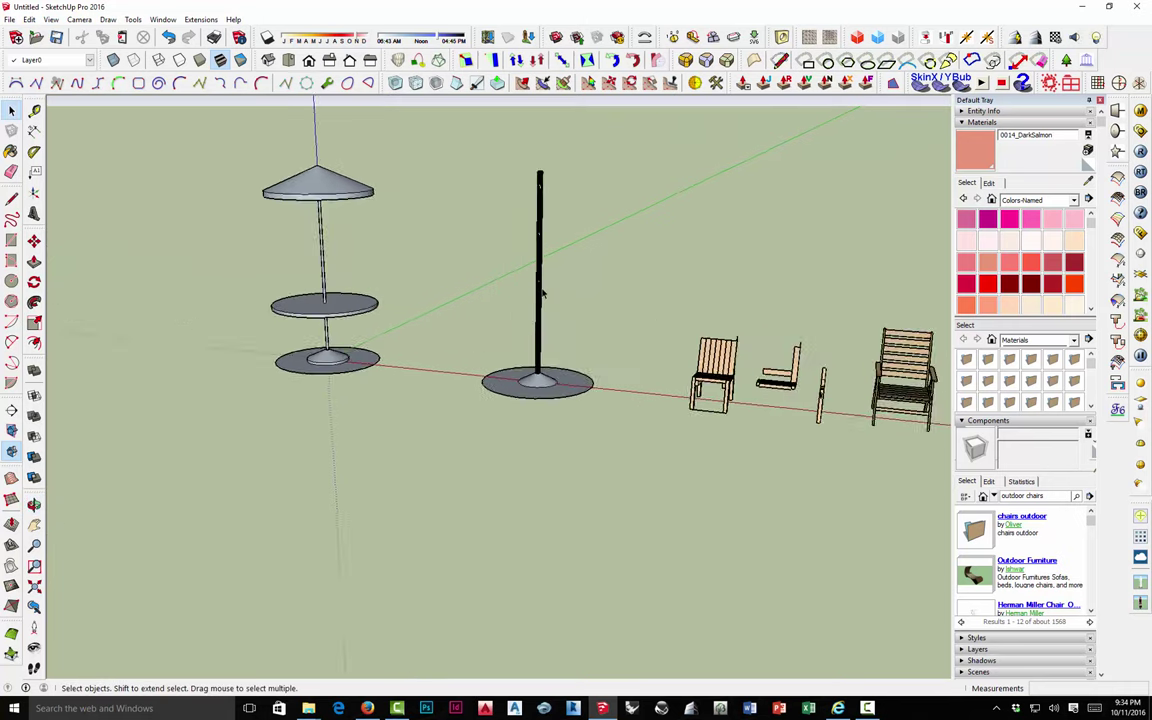
{"action": "scroll", "coordinate": [533, 335], "scroll_direction": "up", "scroll_amount": 3}
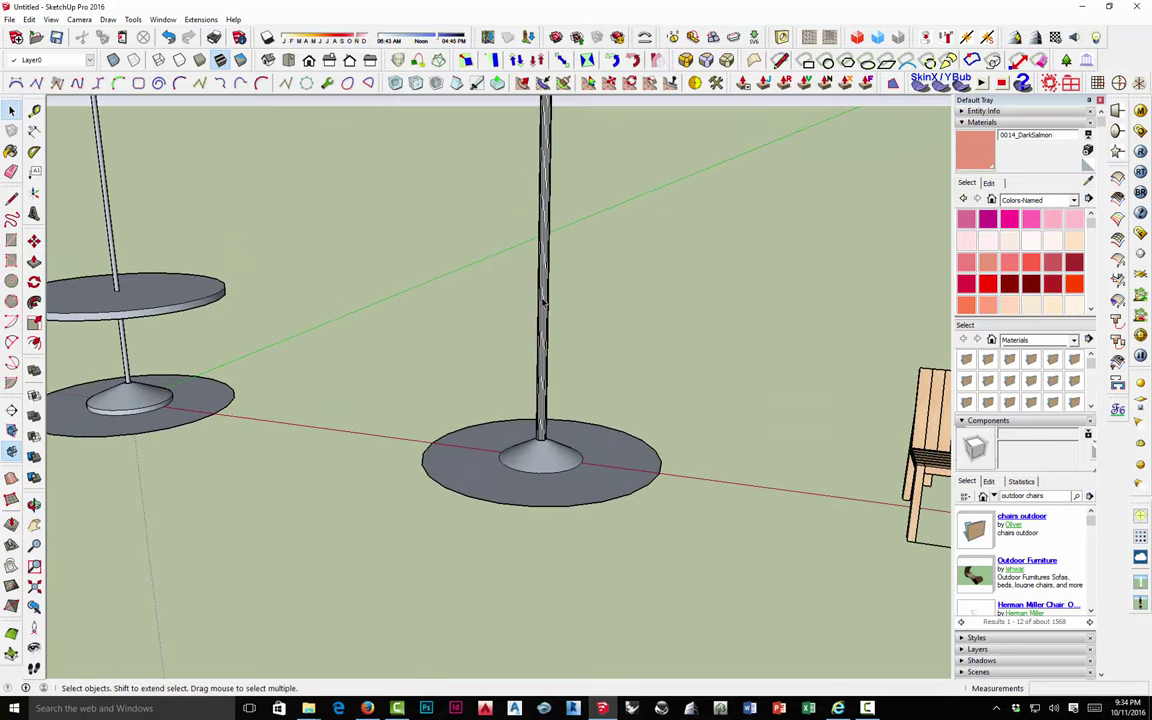
{"action": "scroll", "coordinate": [543, 303], "scroll_direction": "up", "scroll_amount": 4}
{"action": "double_click", "coordinate": [545, 295]}
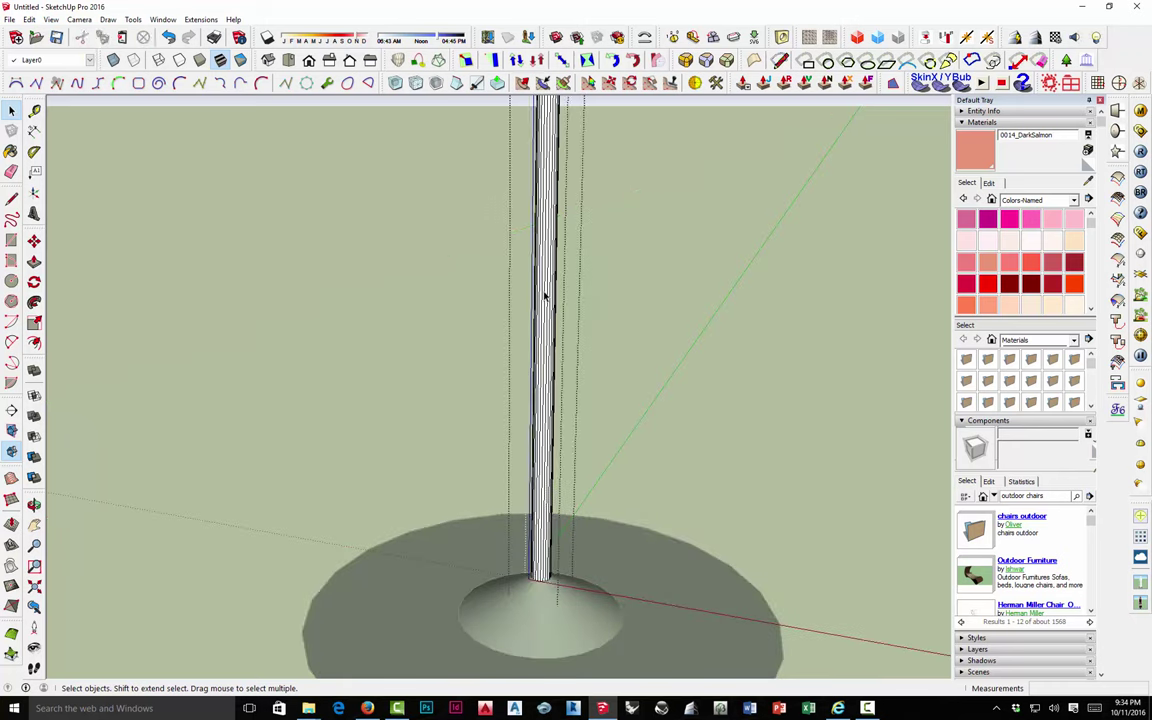
{"action": "left_click", "coordinate": [545, 295]}
{"action": "right_click", "coordinate": [545, 295]}
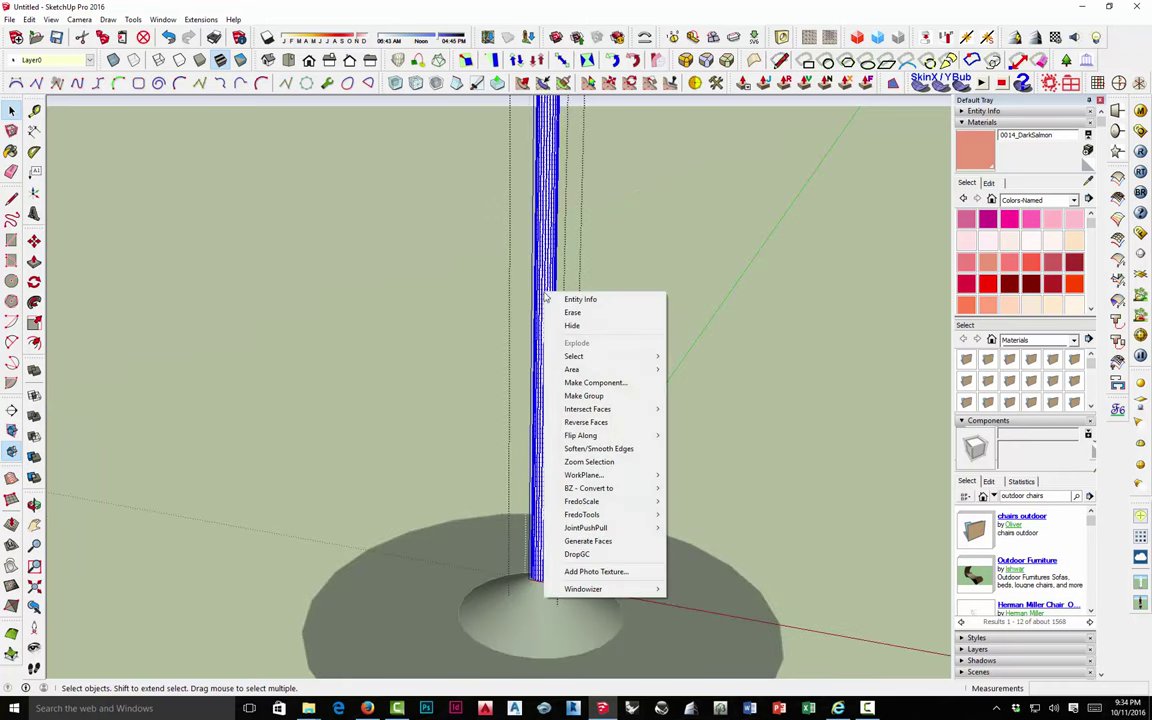
{"action": "left_click", "coordinate": [588, 449]}
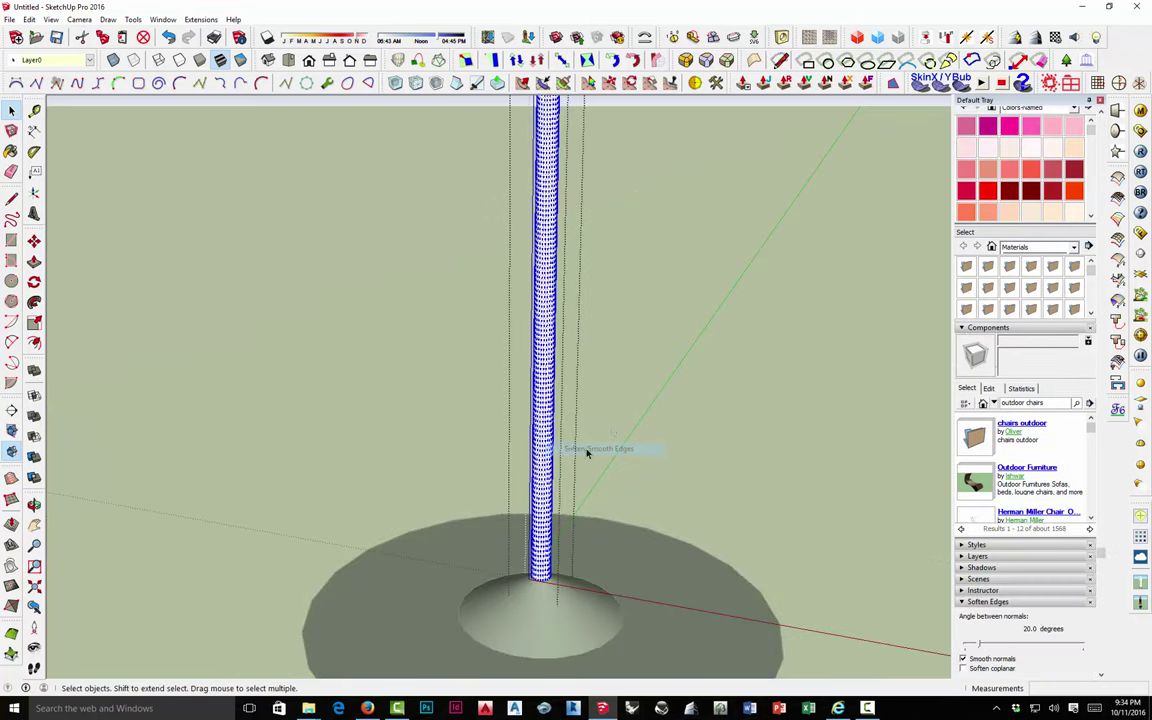
{"action": "left_click", "coordinate": [962, 668]}
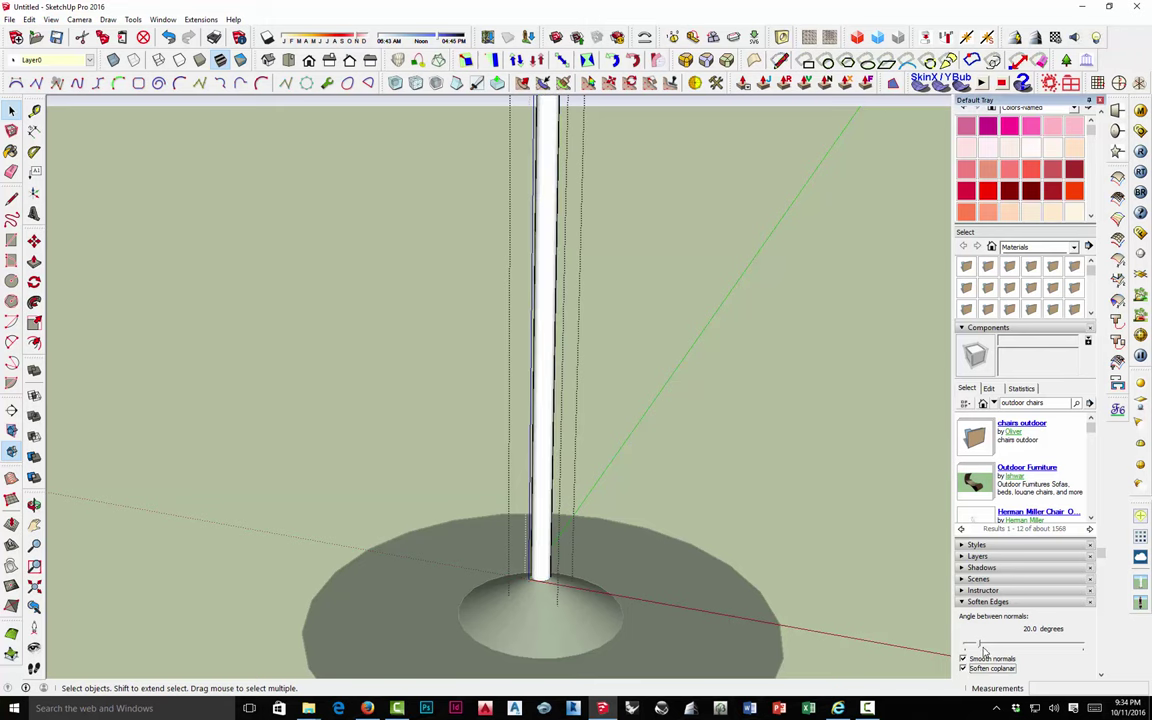
{"action": "left_click_drag", "start_coordinate": [978, 643], "coordinate": [1025, 647]}
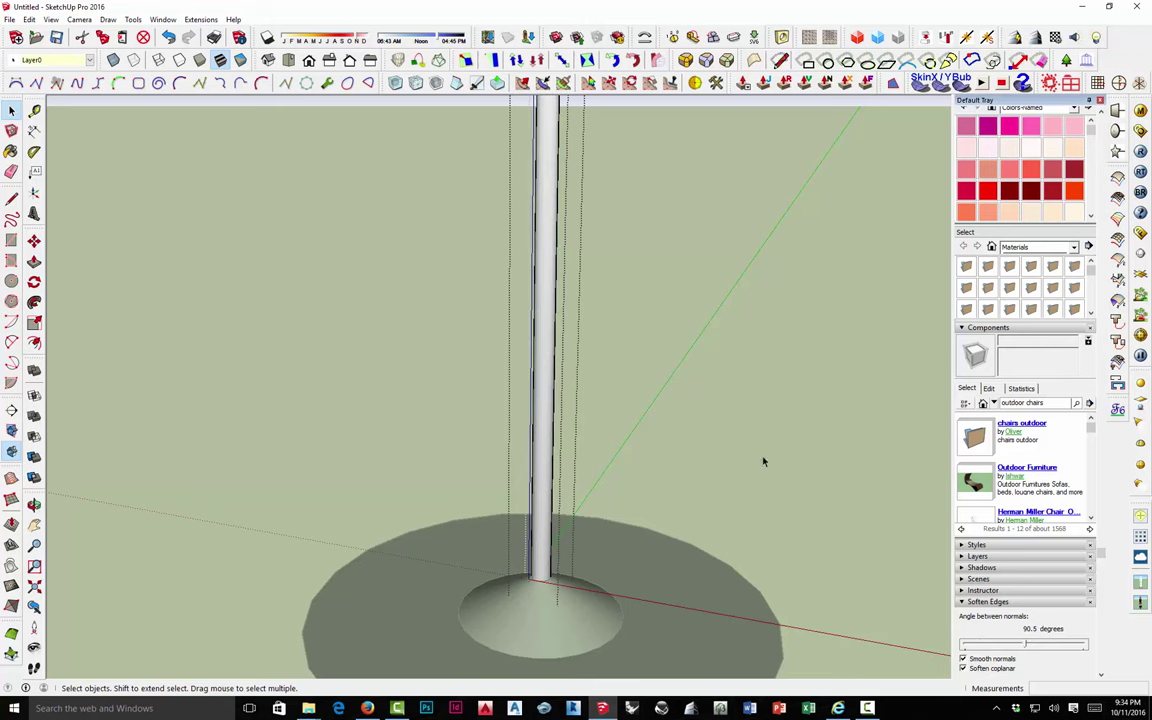
{"action": "left_click", "coordinate": [594, 427]}
Group the flat ring around the cone base and move it 3' straight up along the blue axis.
{"action": "scroll", "coordinate": [594, 432], "scroll_direction": "down", "scroll_amount": 6}
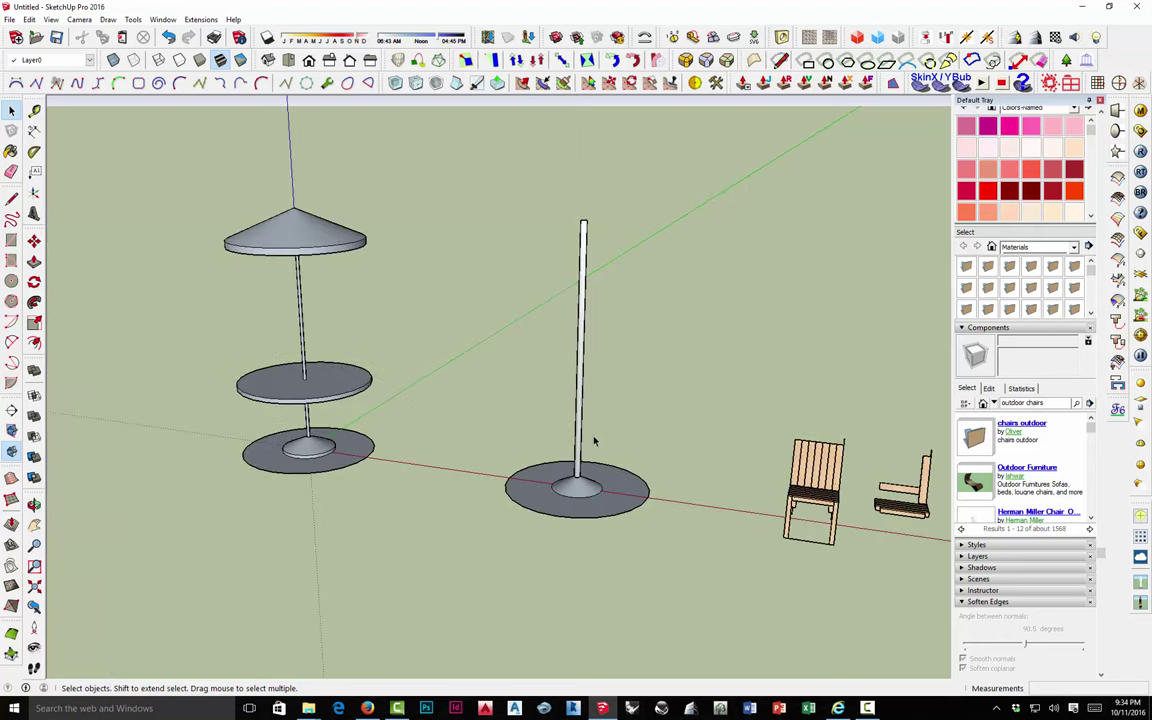
{"action": "left_click", "coordinate": [612, 512]}
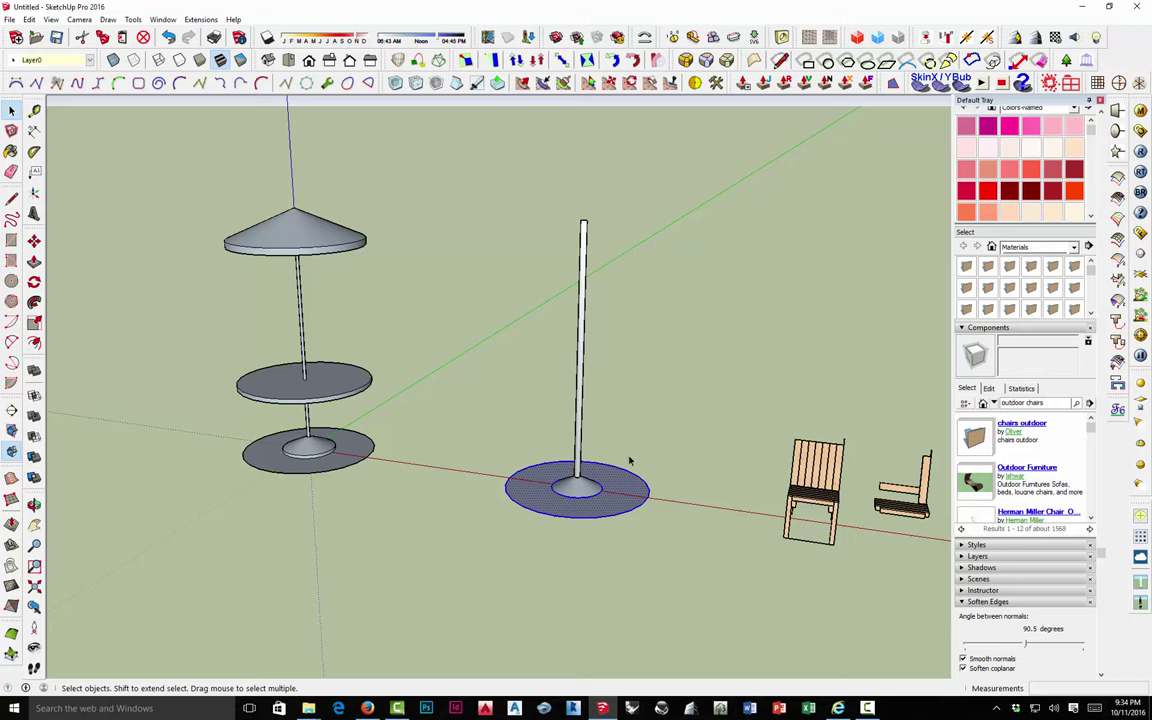
{"action": "right_click", "coordinate": [614, 488]}
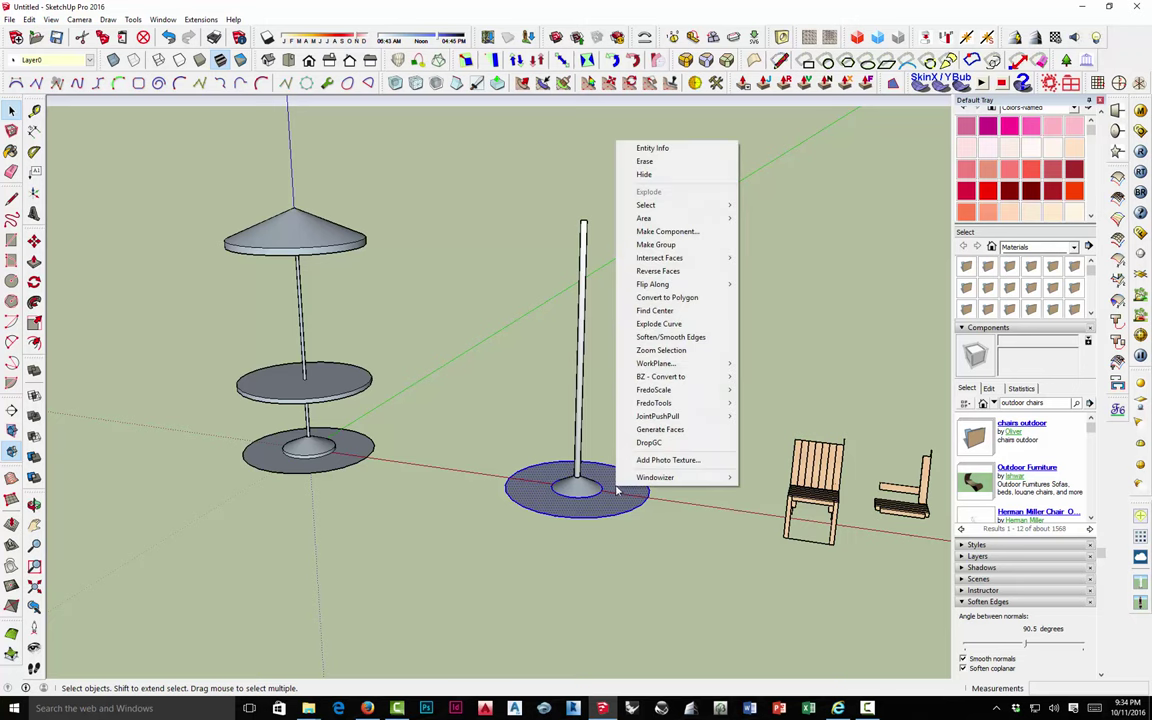
{"action": "left_click", "coordinate": [652, 246]}
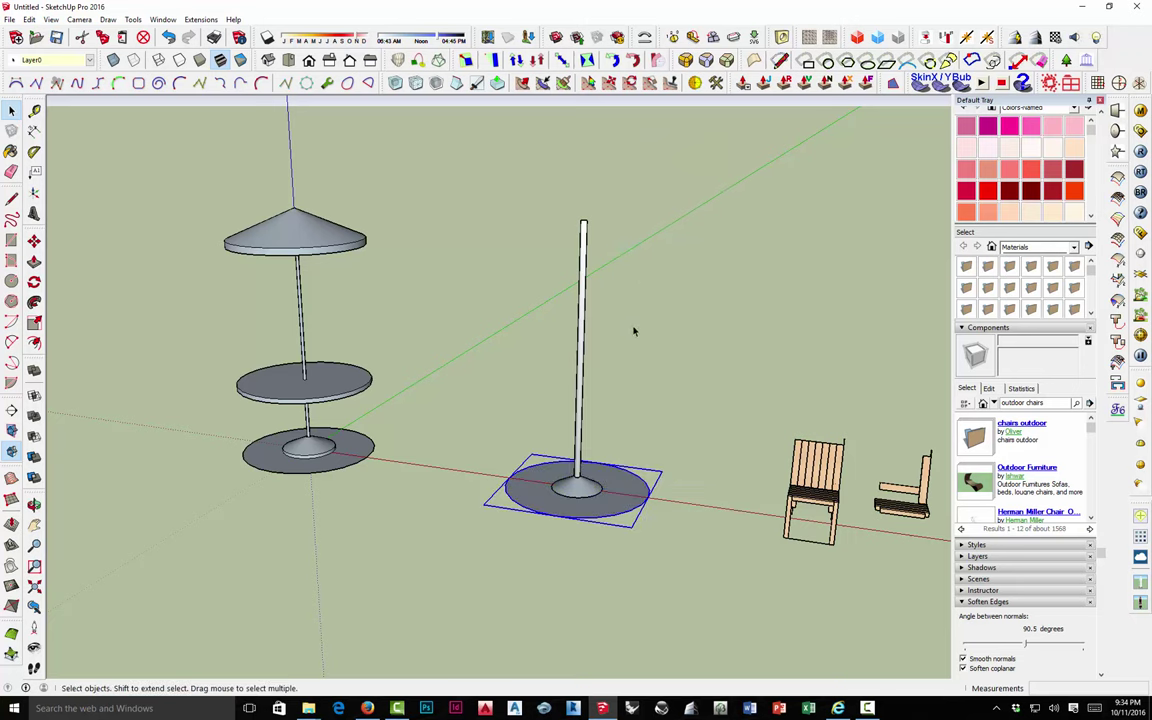
{"action": "key", "text": "m"}
{"action": "left_click", "coordinate": [646, 493]}
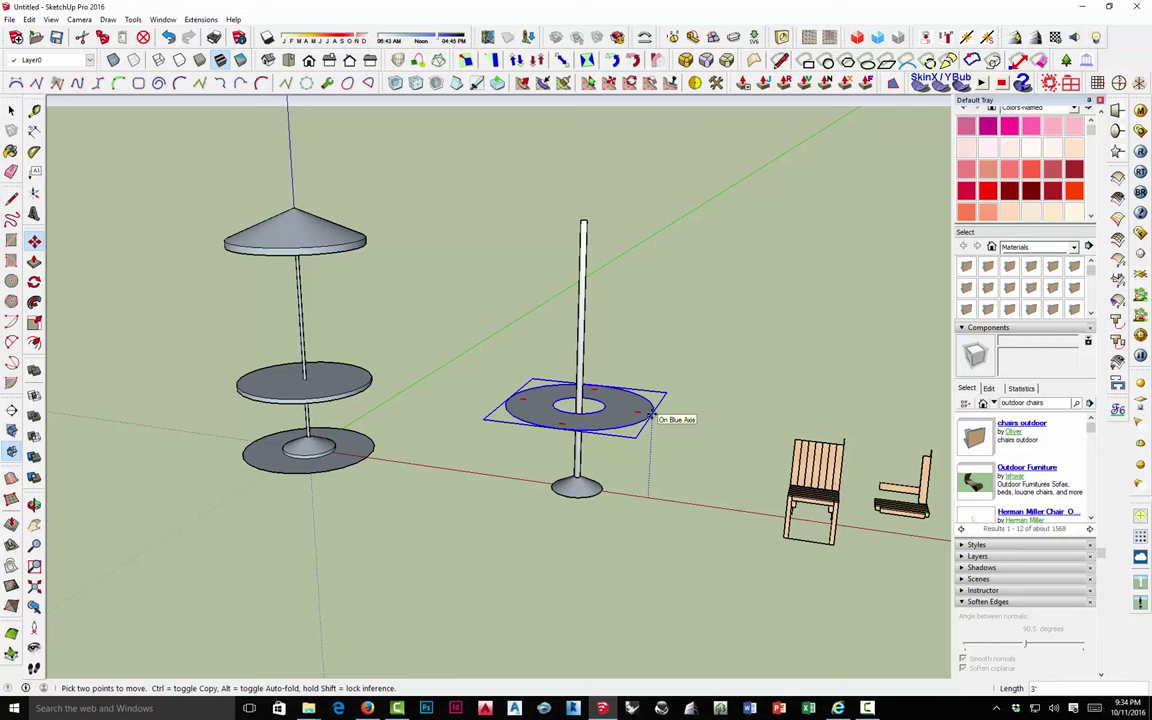
{"action": "left_click", "coordinate": [651, 412]}
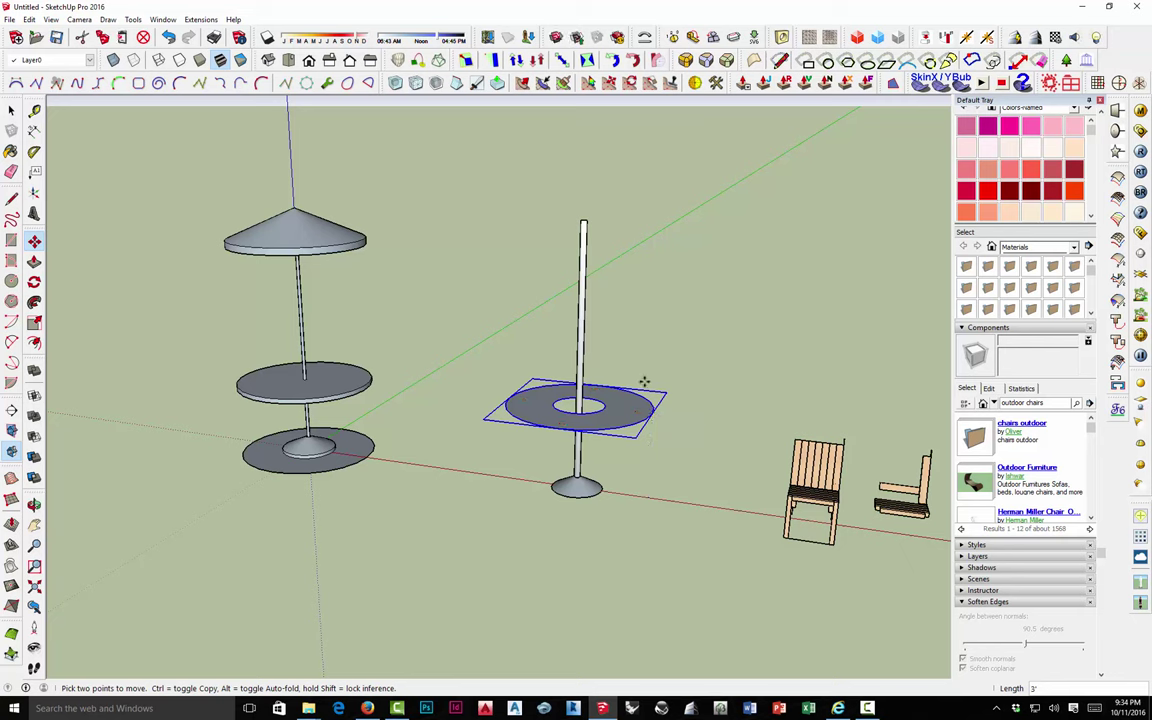
Fill the hole in the raised ring by drawing a line across its inner circle inside the group.
{"action": "key", "text": "space"}
{"action": "double_click", "coordinate": [624, 415]}
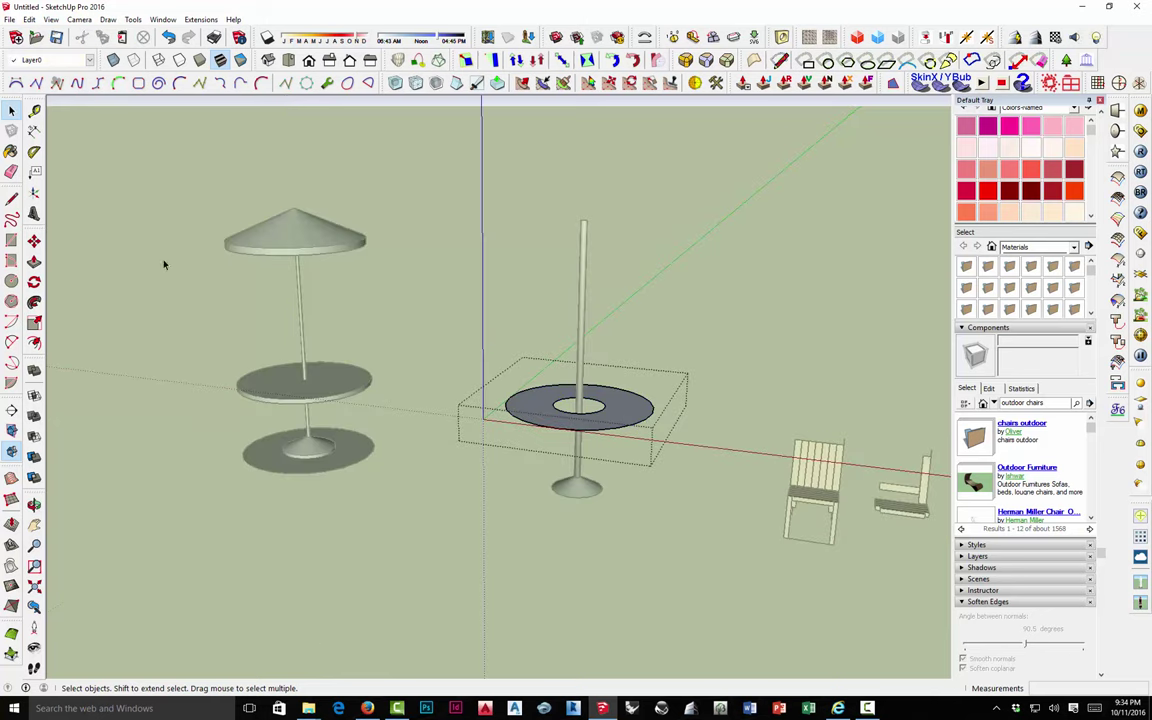
{"action": "left_click", "coordinate": [11, 196]}
{"action": "scroll", "coordinate": [520, 400], "scroll_direction": "up", "scroll_amount": 5}
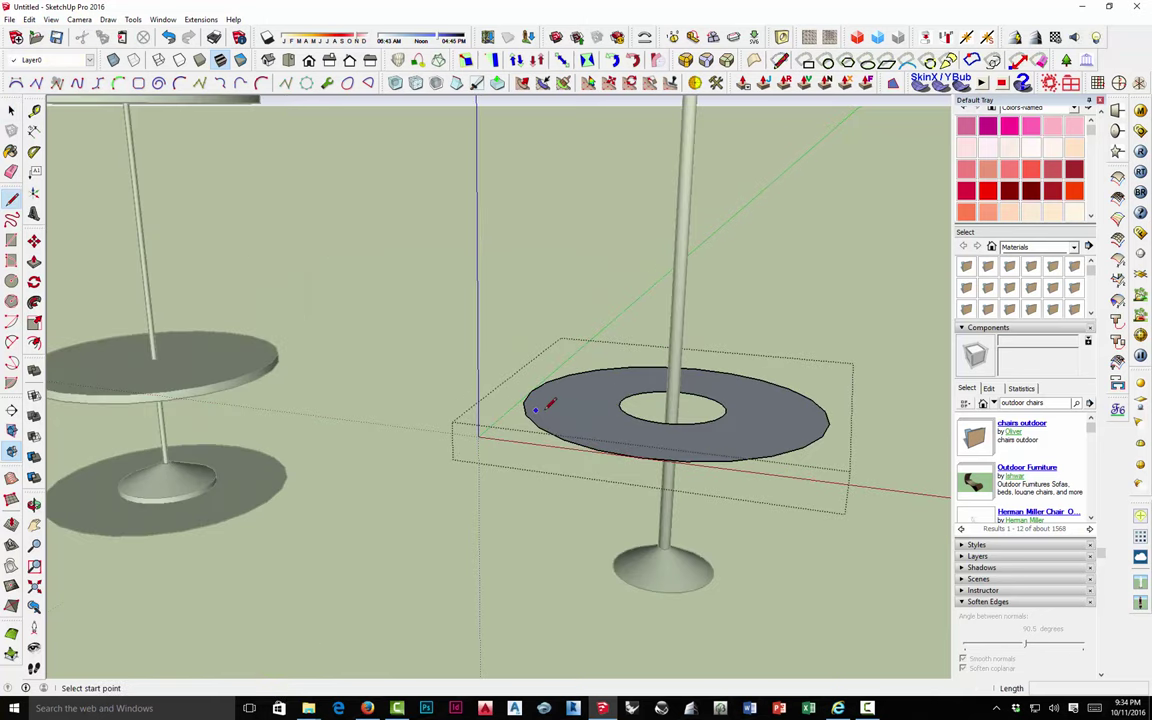
{"action": "left_click", "coordinate": [618, 396]}
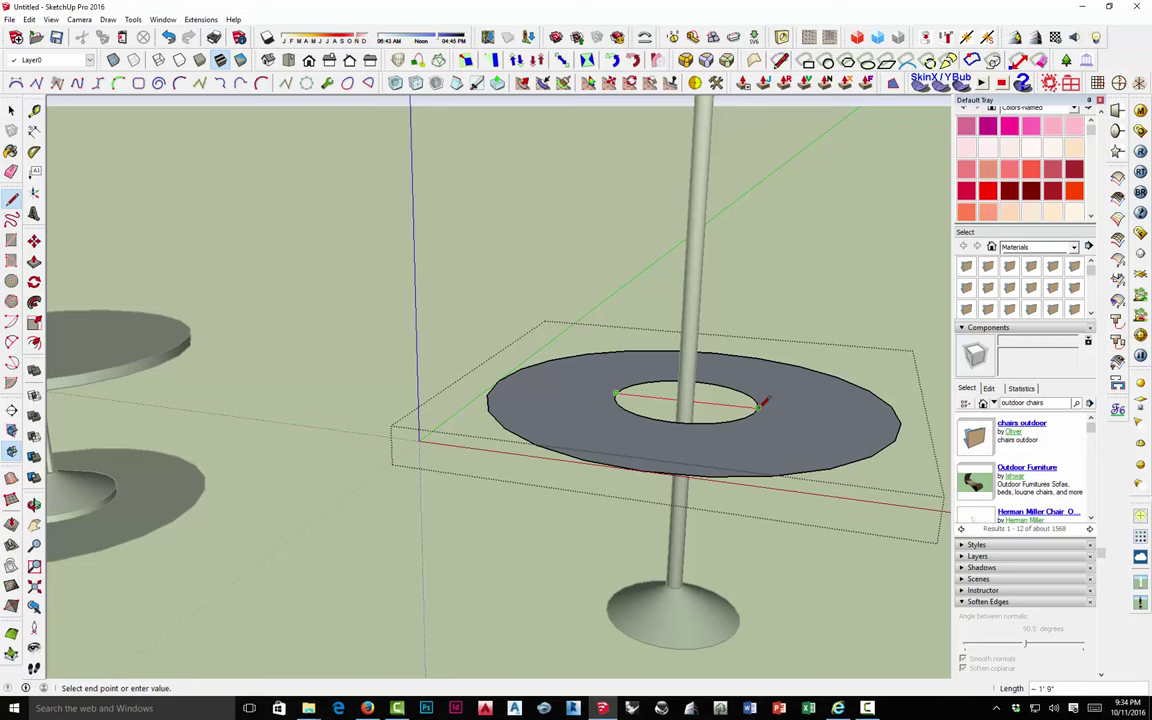
{"action": "left_click", "coordinate": [759, 402]}
Erase the helper line and the inner circle's edge, leaving one continuous face for the tabletop.
{"action": "key", "text": "space"}
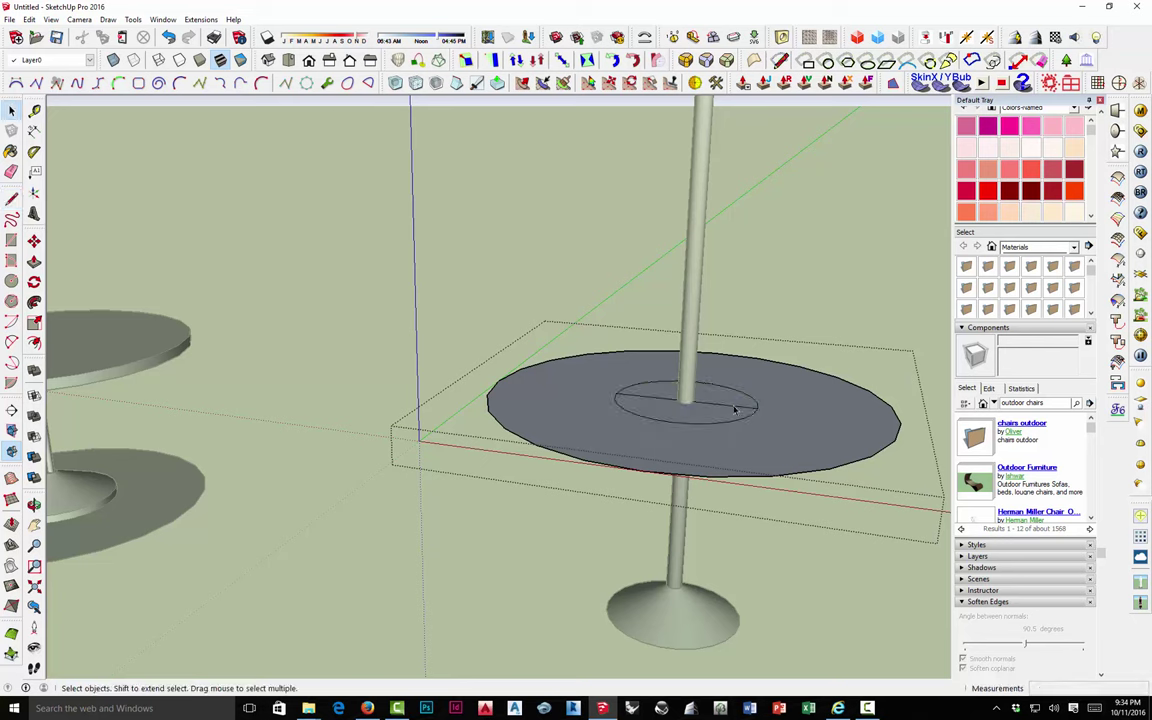
{"action": "key", "text": "e"}
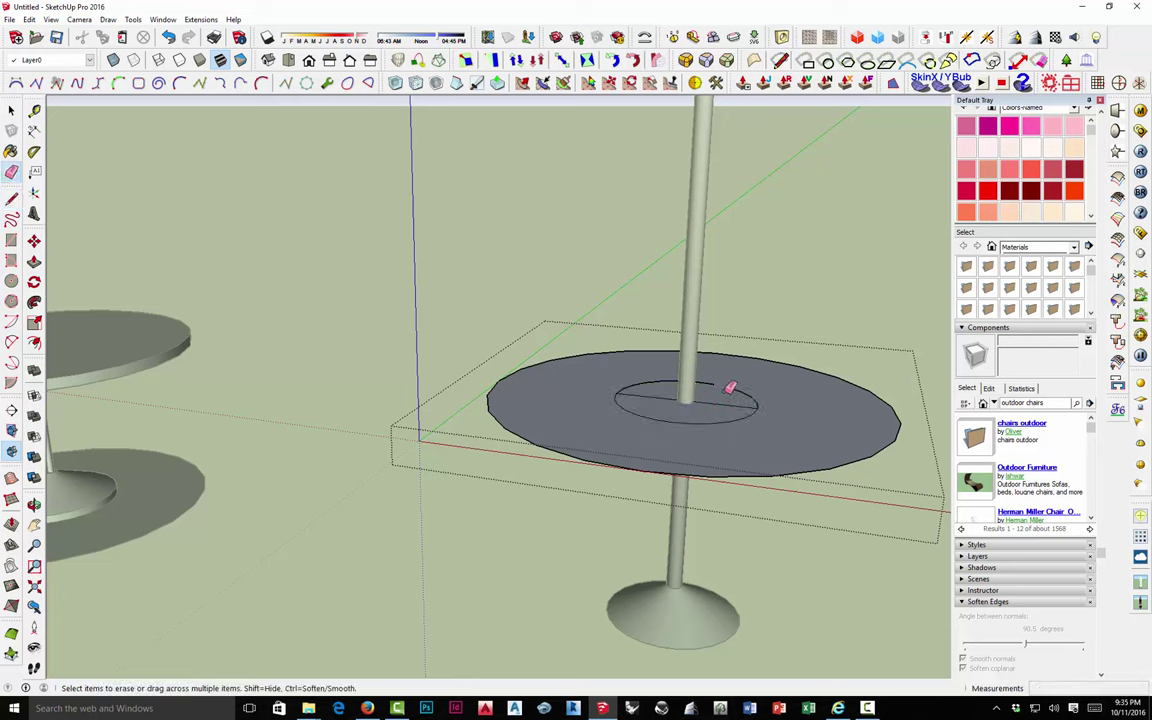
{"action": "left_click", "coordinate": [759, 403]}
{"action": "left_click", "coordinate": [718, 401]}
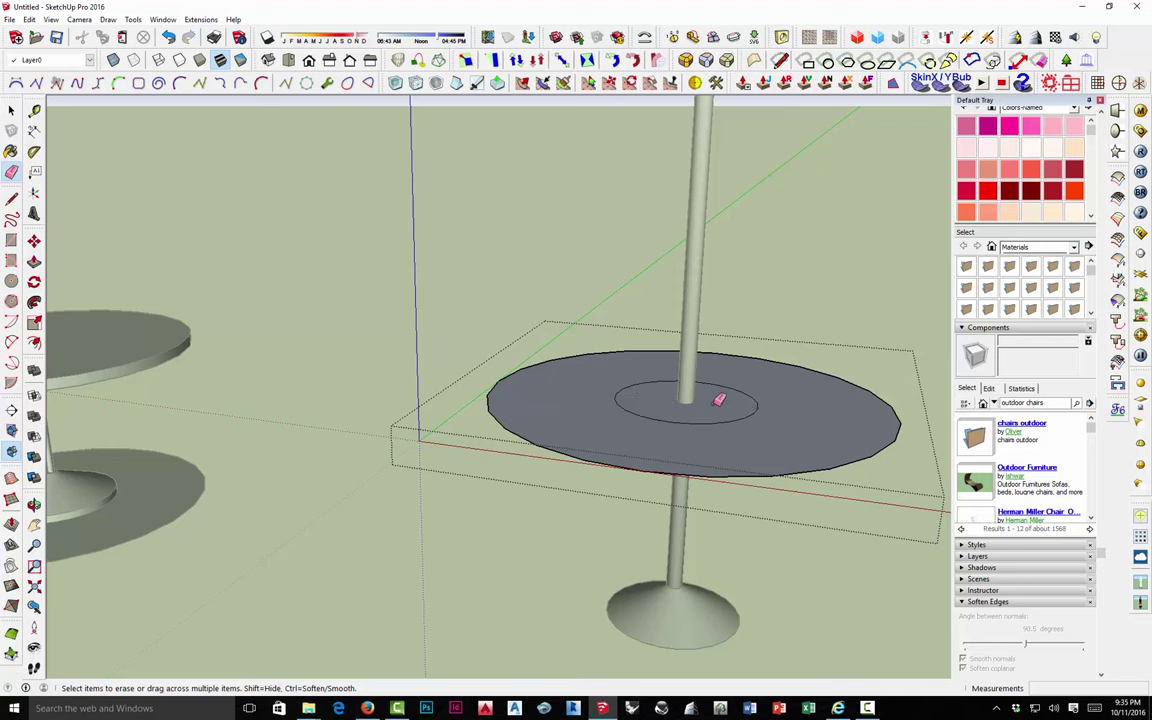
{"action": "key", "text": "space"}
{"action": "double_click", "coordinate": [714, 406]}
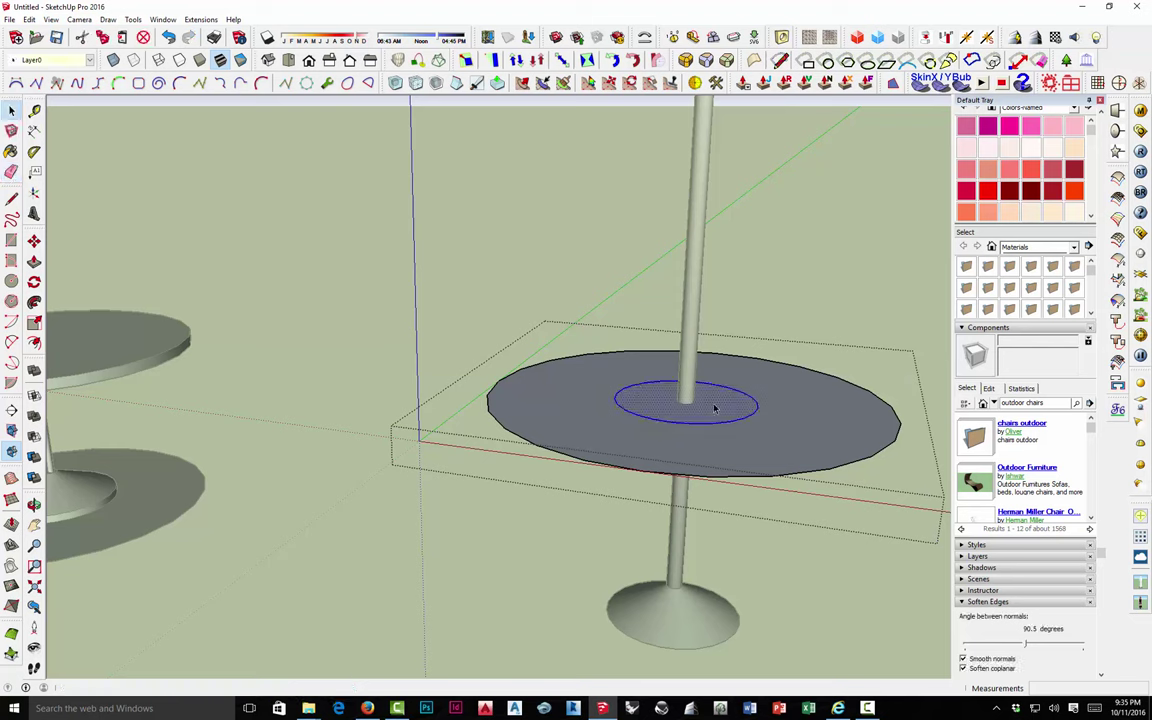
{"action": "left_click", "coordinate": [717, 407], "text": "shift"}
{"action": "key", "text": "Delete"}
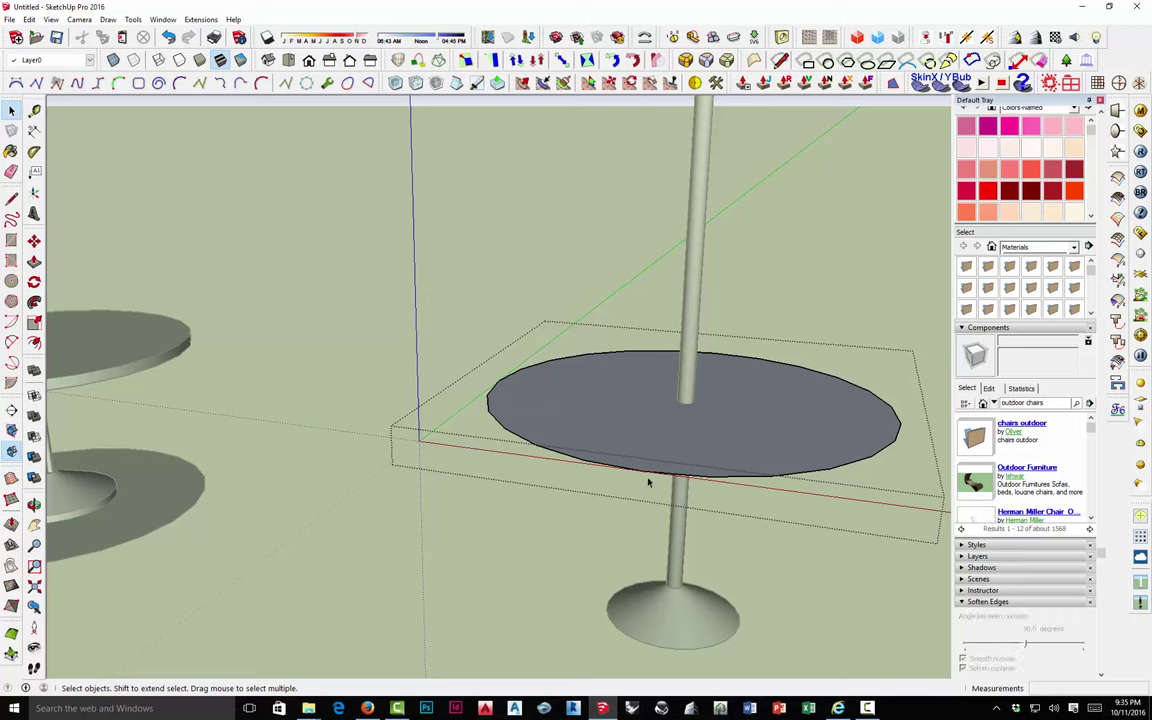
Extrude the round tabletop face 2" upward to give it thickness.
{"action": "key", "text": "p"}
{"action": "left_click", "coordinate": [769, 452]}
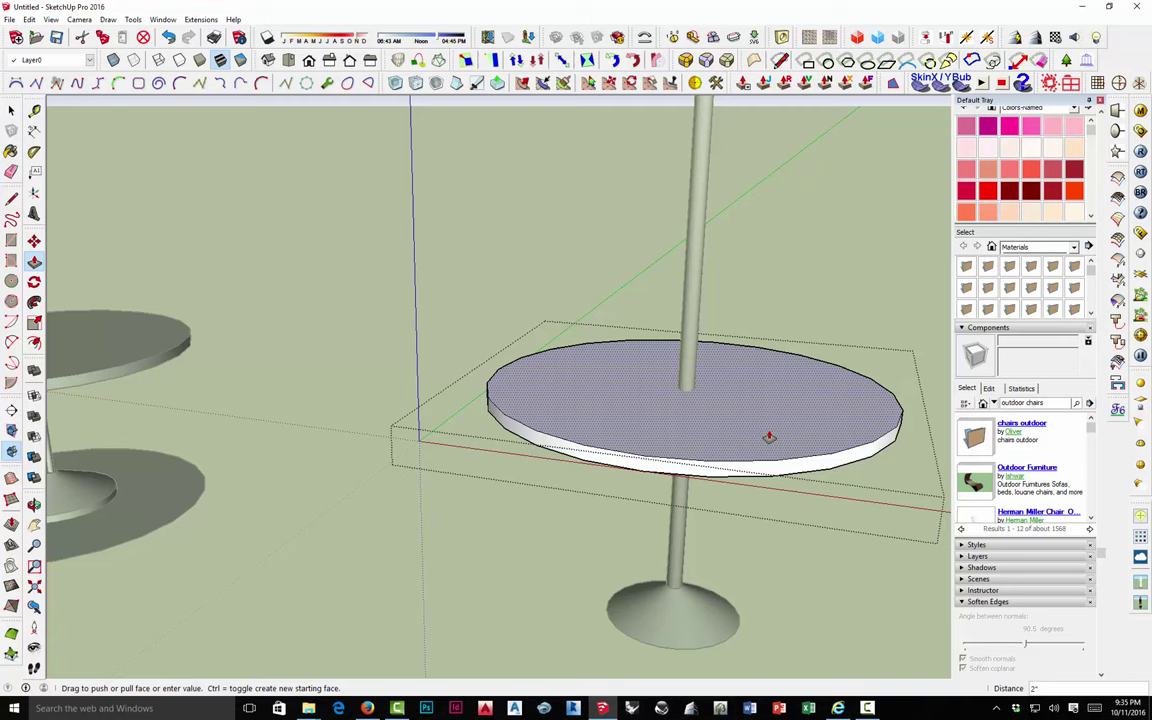
{"action": "left_click", "coordinate": [766, 437]}
{"action": "scroll", "coordinate": [660, 430], "scroll_direction": "down", "scroll_amount": 3}
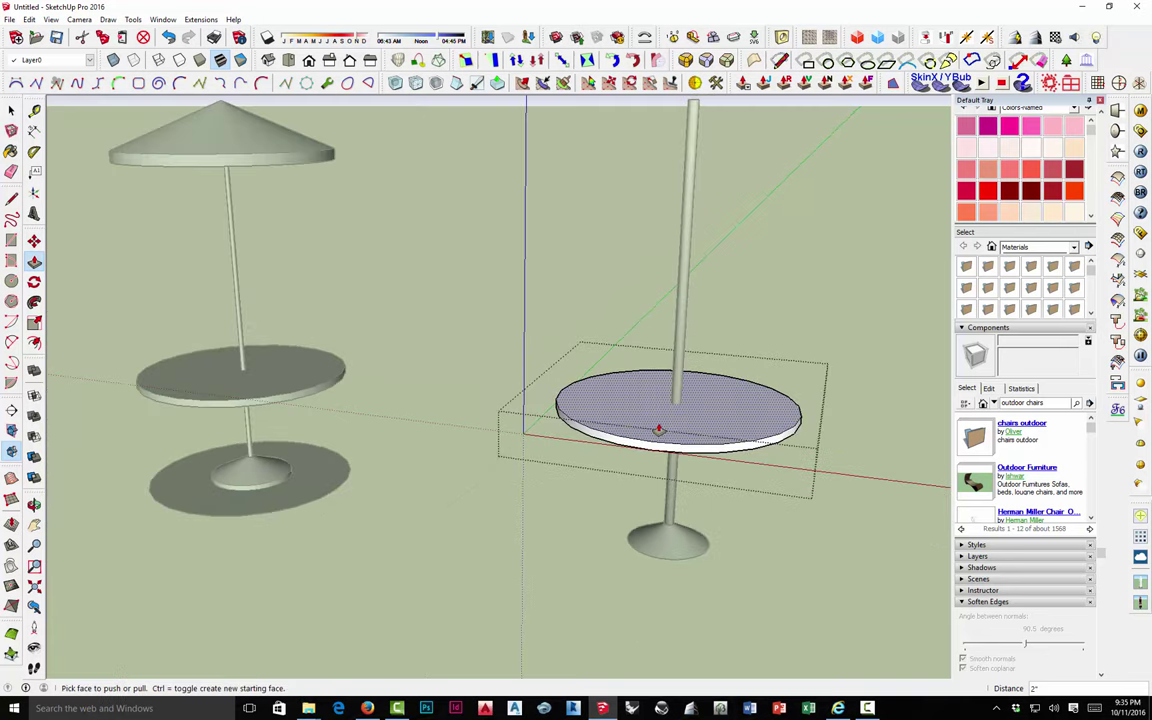
{"action": "key", "text": "space"}
Close the open underside of the table's cone base with a line across its circle, and erase that line.
{"action": "middle_click_drag", "start_coordinate": [717, 327], "coordinate": [728, 353]}
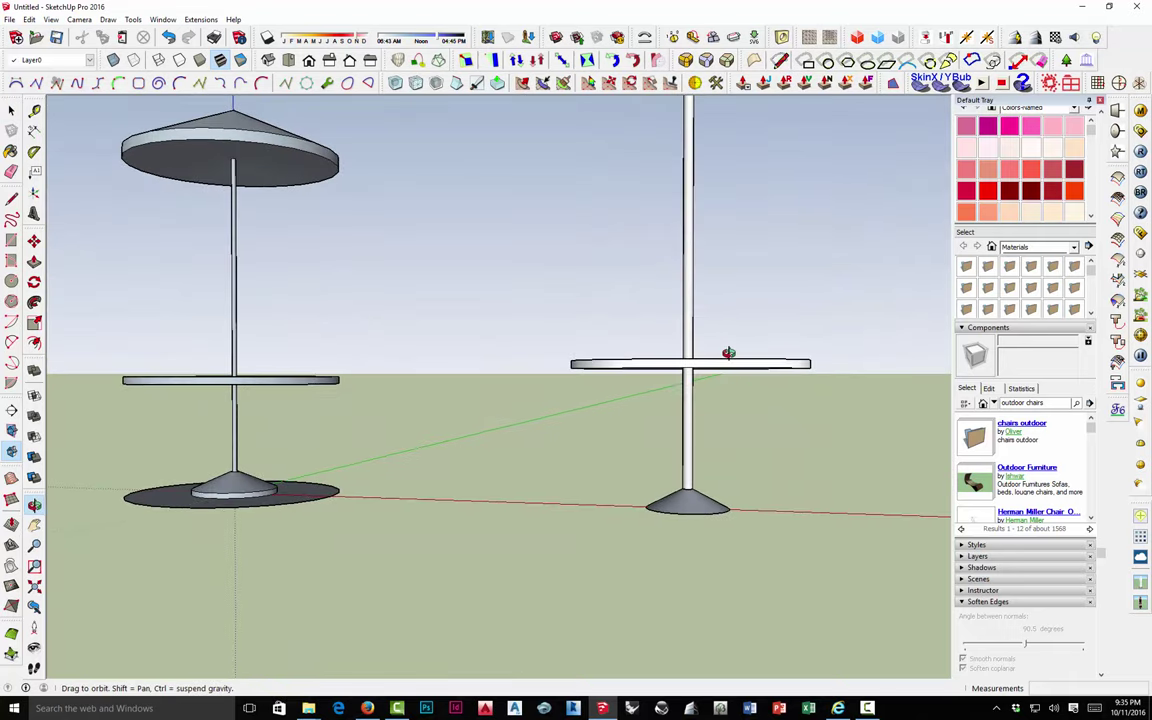
{"action": "scroll", "coordinate": [665, 500], "scroll_direction": "up", "scroll_amount": 4}
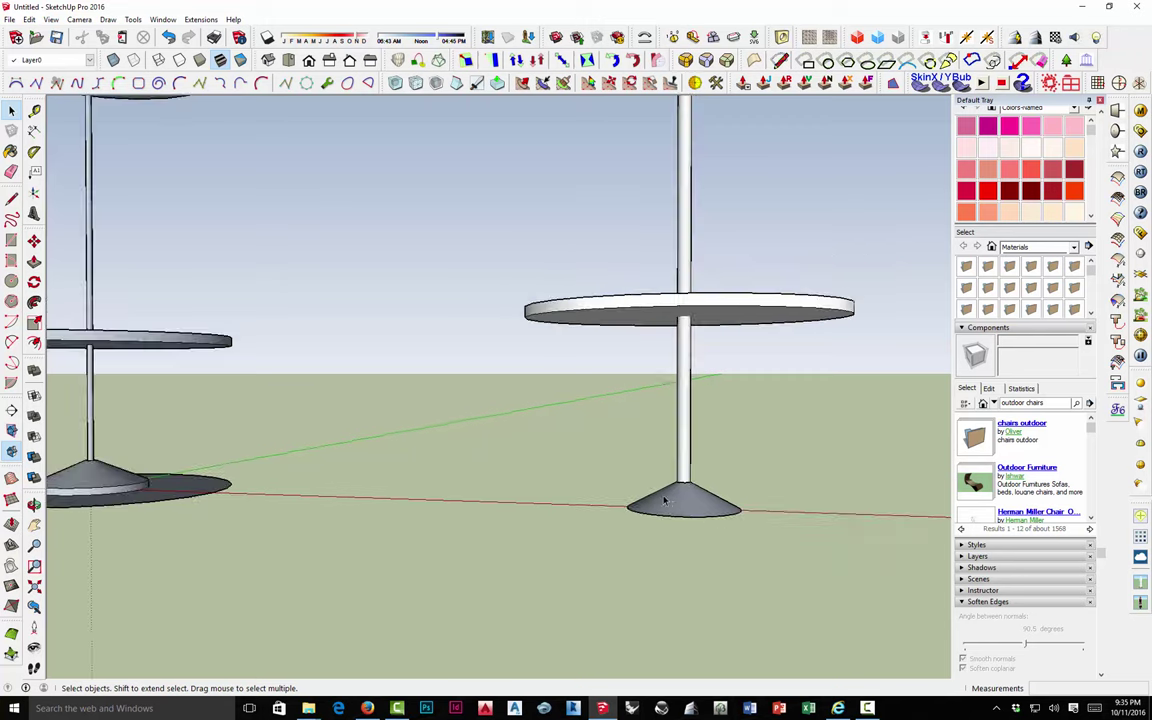
{"action": "scroll", "coordinate": [665, 500], "scroll_direction": "down", "scroll_amount": 3}
{"action": "scroll", "coordinate": [715, 560], "scroll_direction": "up", "scroll_amount": 5}
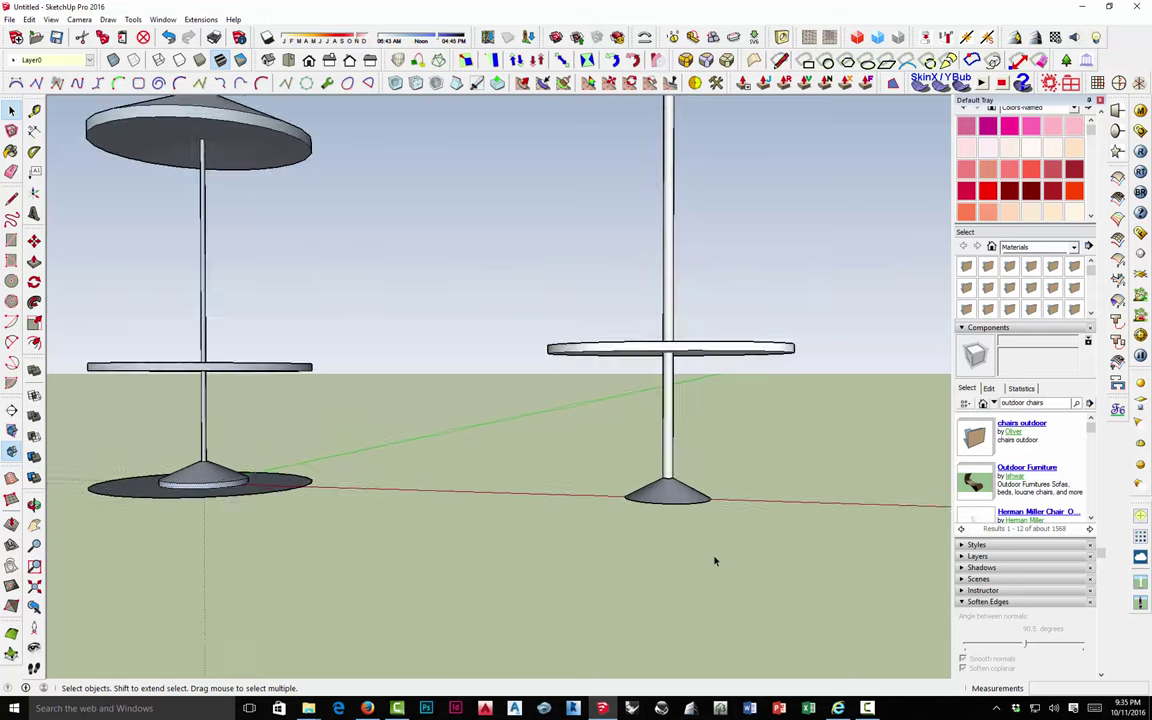
{"action": "middle_click_drag", "start_coordinate": [689, 527], "coordinate": [604, 445]}
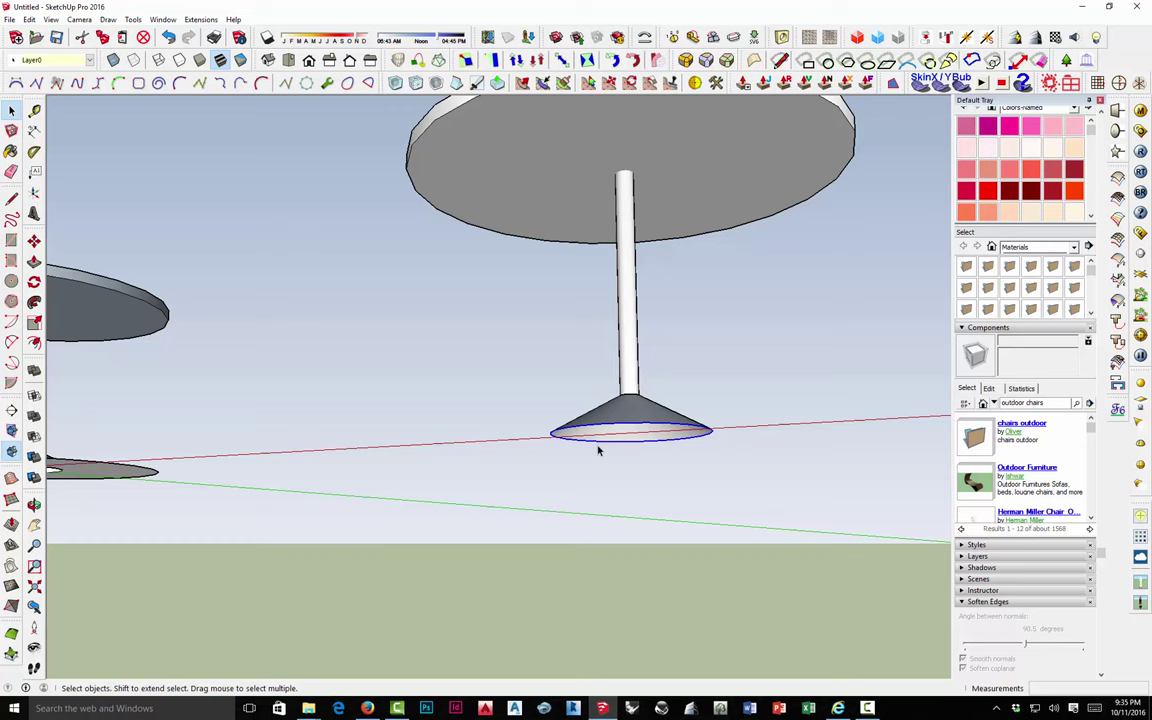
{"action": "key", "text": "l"}
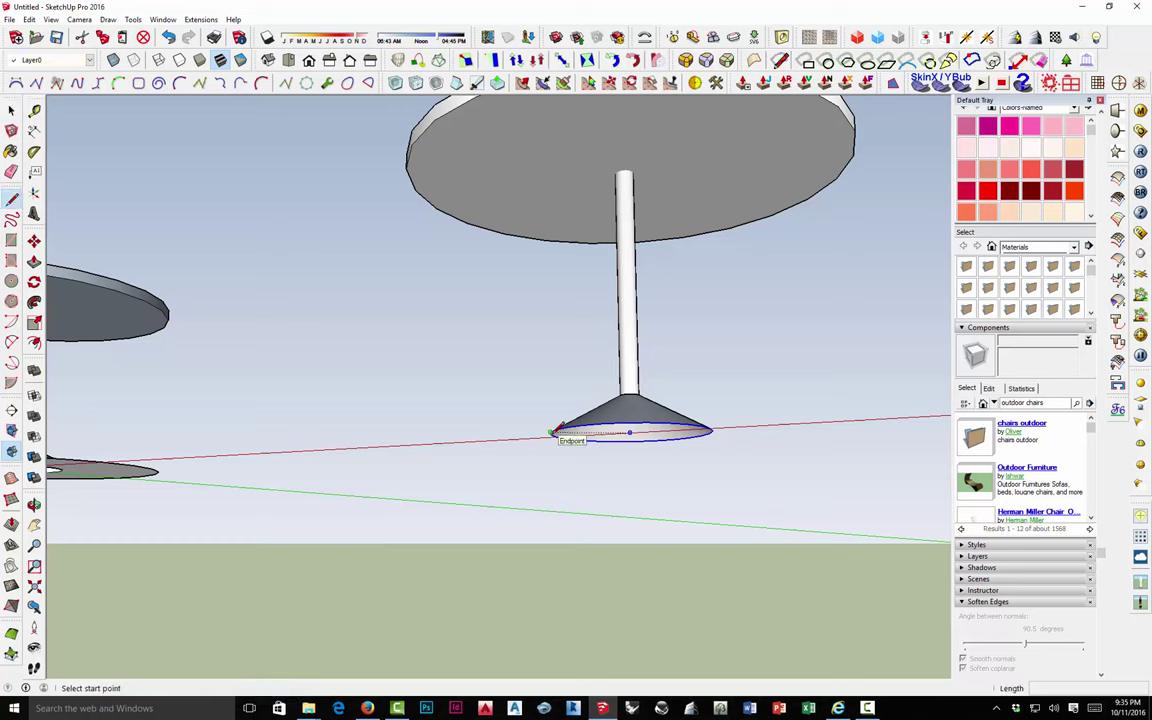
{"action": "left_click", "coordinate": [630, 432]}
{"action": "left_click", "coordinate": [710, 430]}
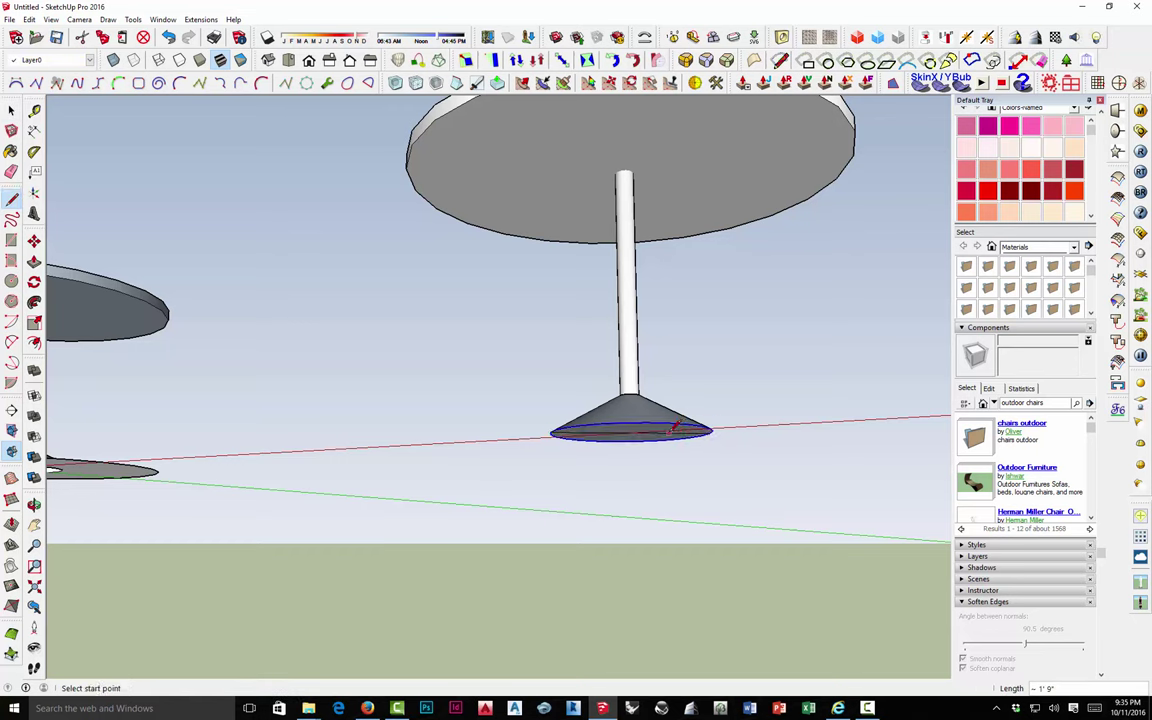
{"action": "right_click", "coordinate": [668, 432]}
{"action": "left_click", "coordinate": [686, 453]}
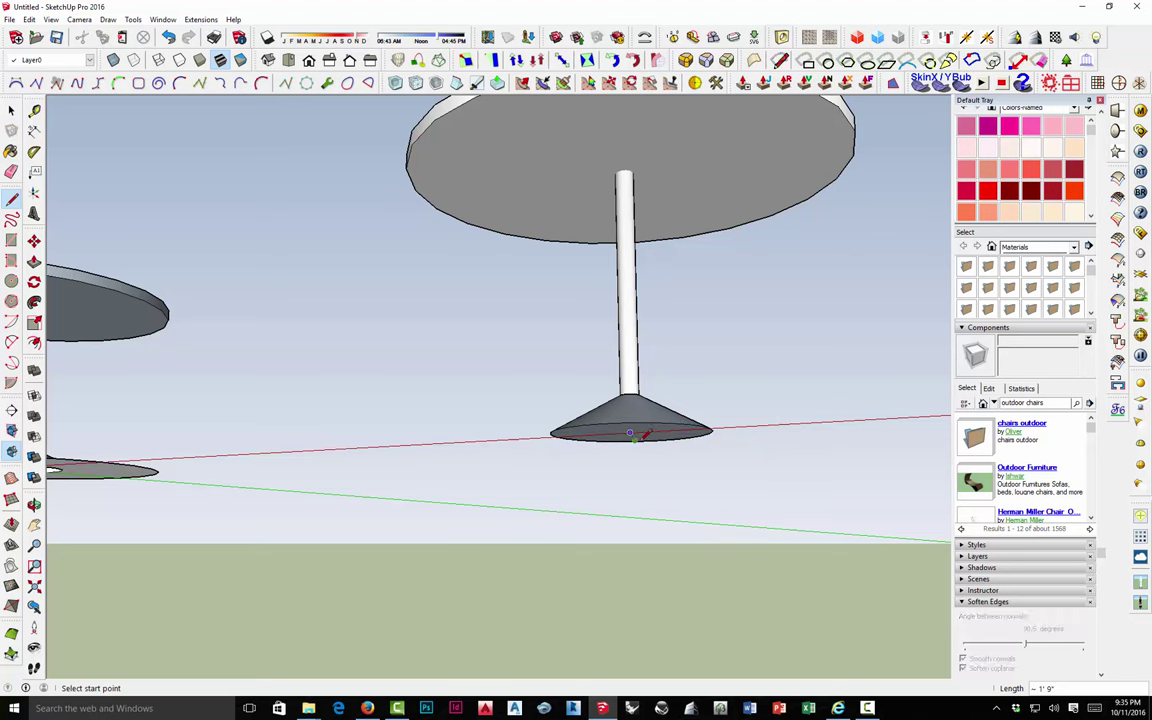
Extrude the cone base's bottom face about 1 1/2" downward to give the base a rim.
{"action": "key", "text": "p"}
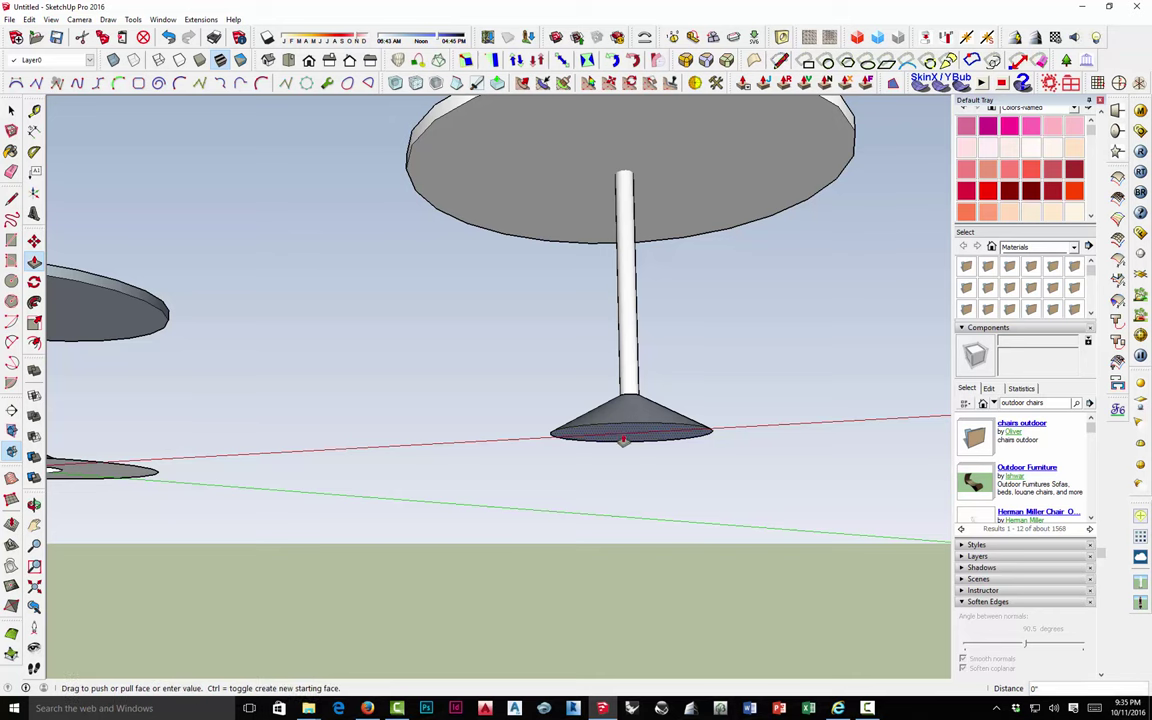
{"action": "left_click", "coordinate": [622, 437]}
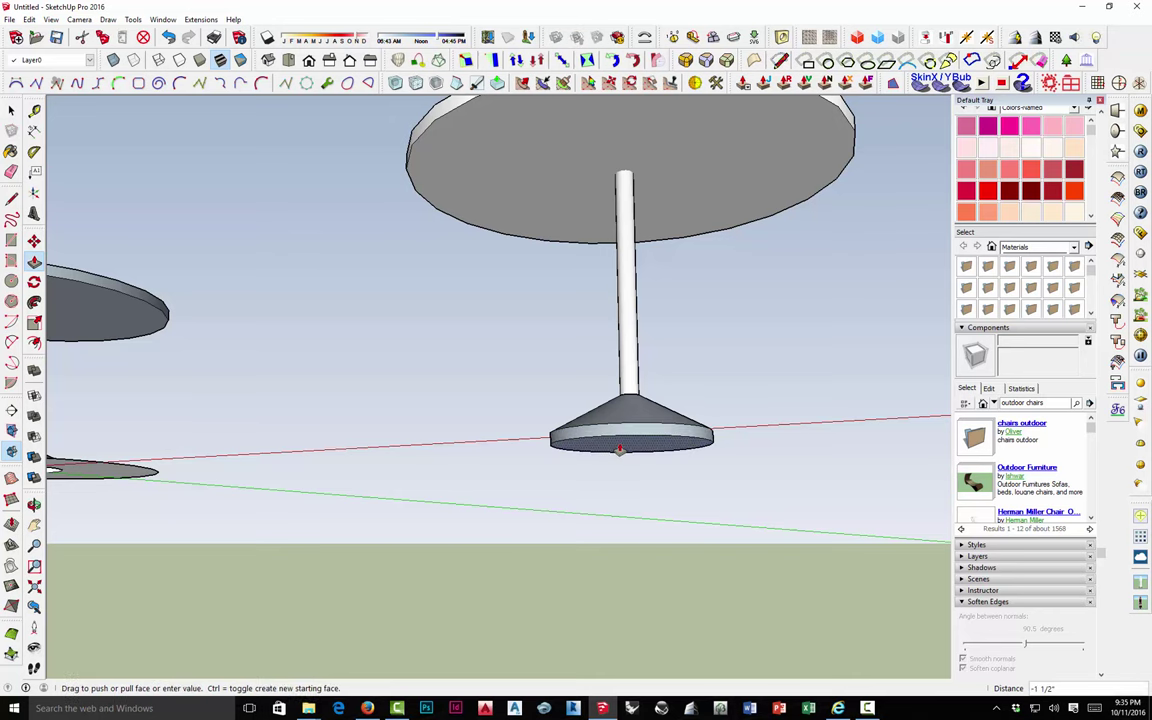
{"action": "left_click", "coordinate": [620, 449]}
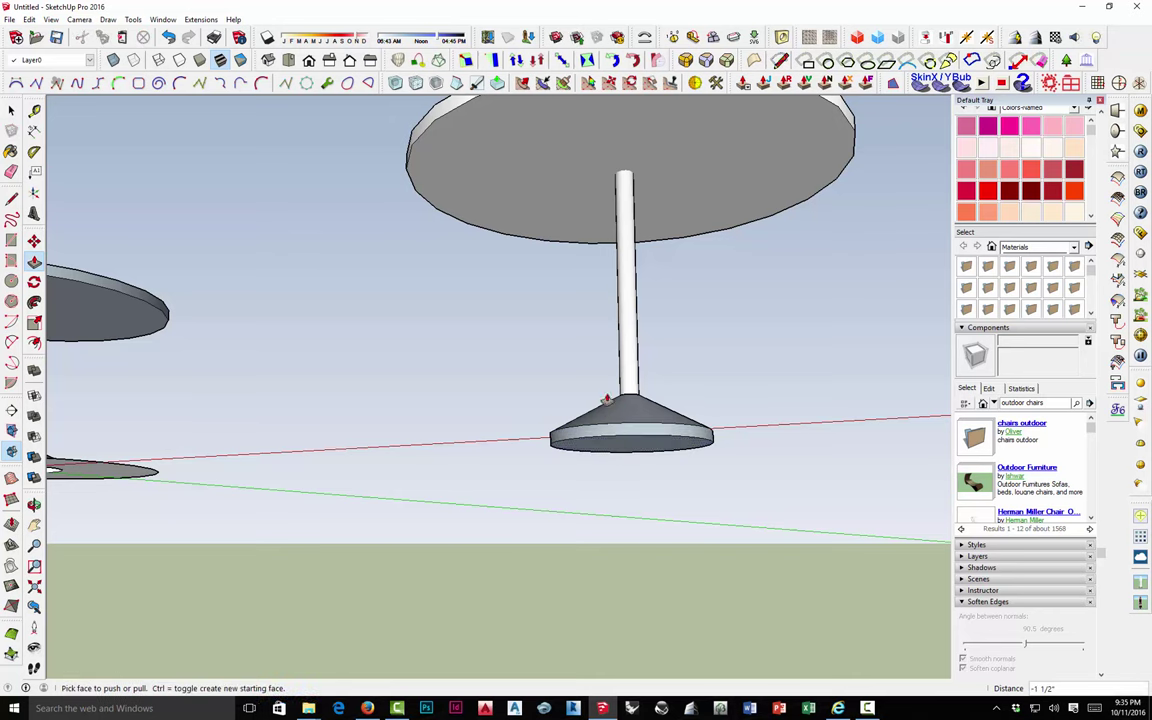
{"action": "middle_click_drag", "start_coordinate": [620, 449], "coordinate": [600, 490]}
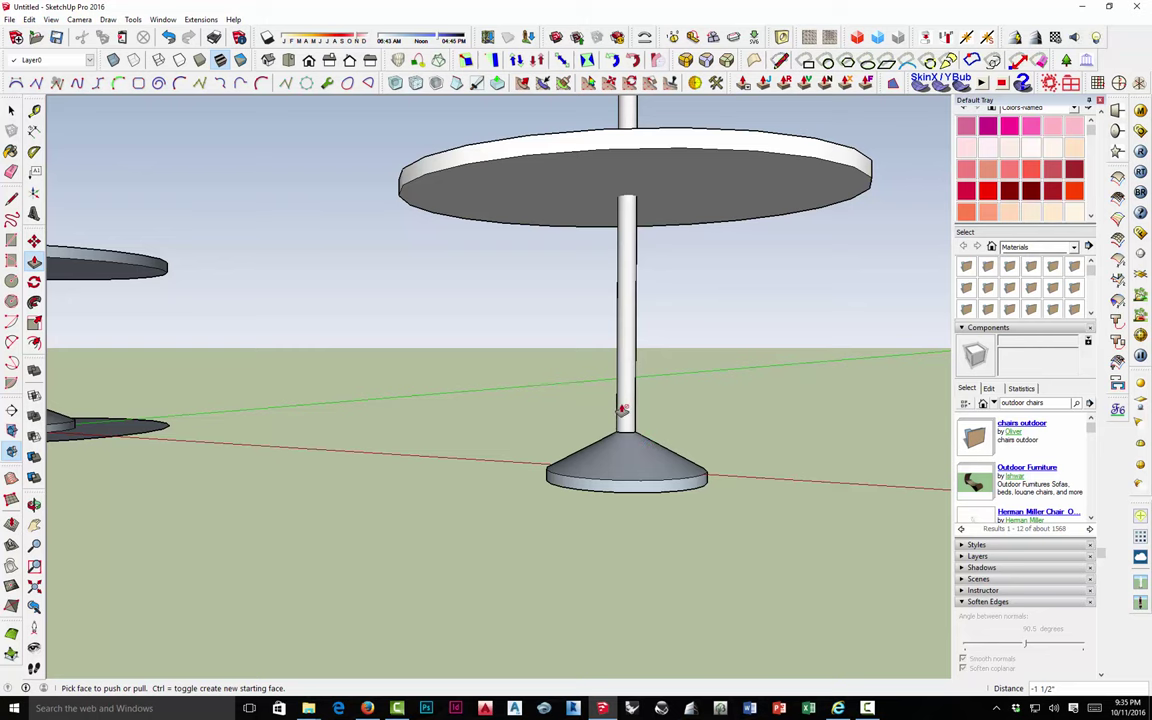
{"action": "middle_click_drag", "start_coordinate": [622, 411], "coordinate": [658, 512]}
{"action": "scroll", "coordinate": [658, 512], "scroll_direction": "down", "scroll_amount": 5}
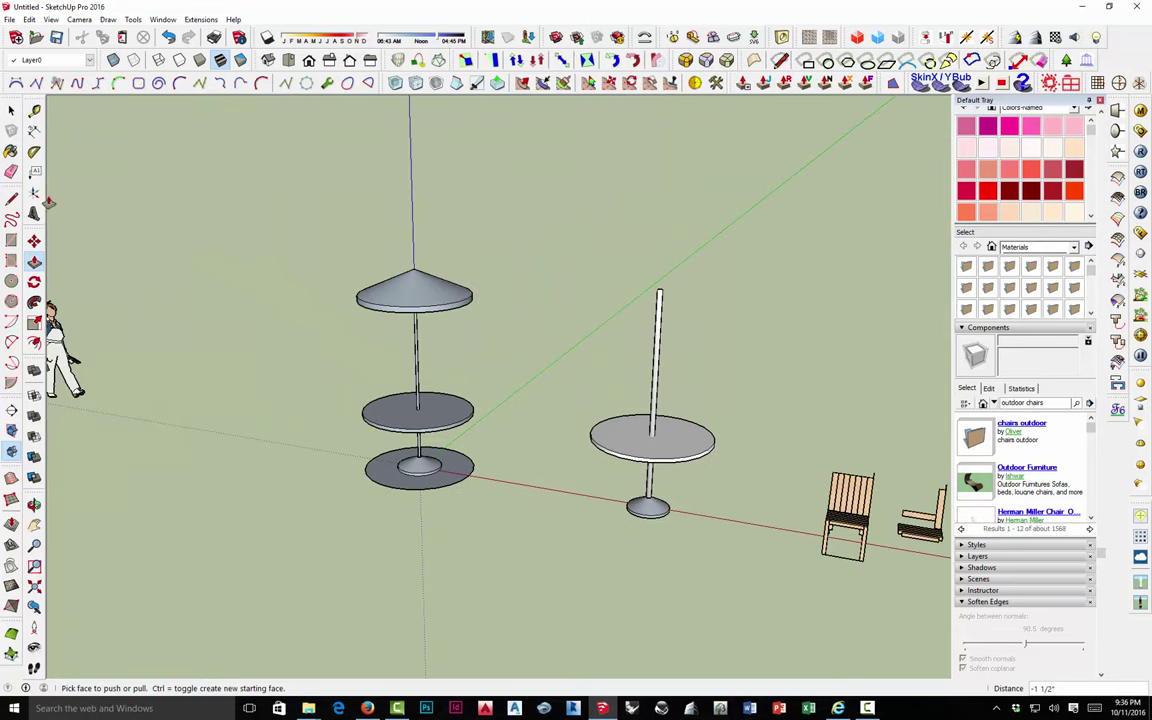
{"action": "left_click", "coordinate": [11, 301]}
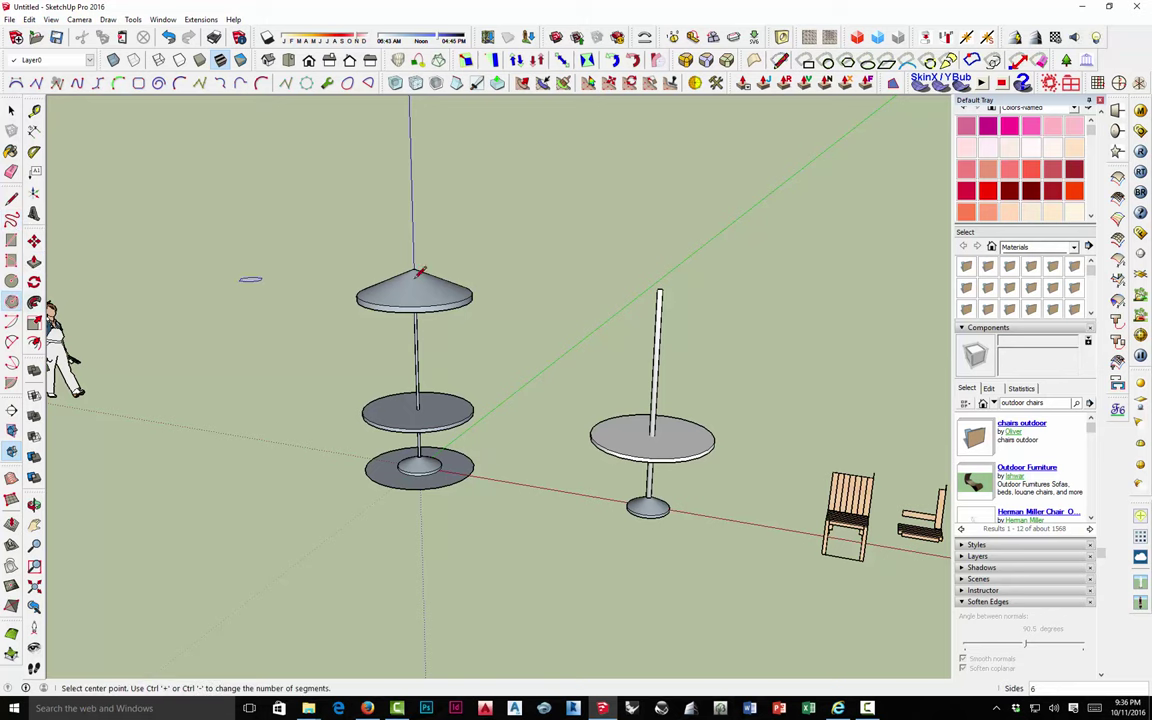
{"action": "middle_click_drag", "start_coordinate": [660, 266], "coordinate": [640, 347]}
{"action": "scroll", "coordinate": [660, 352], "scroll_direction": "up", "scroll_amount": 4}
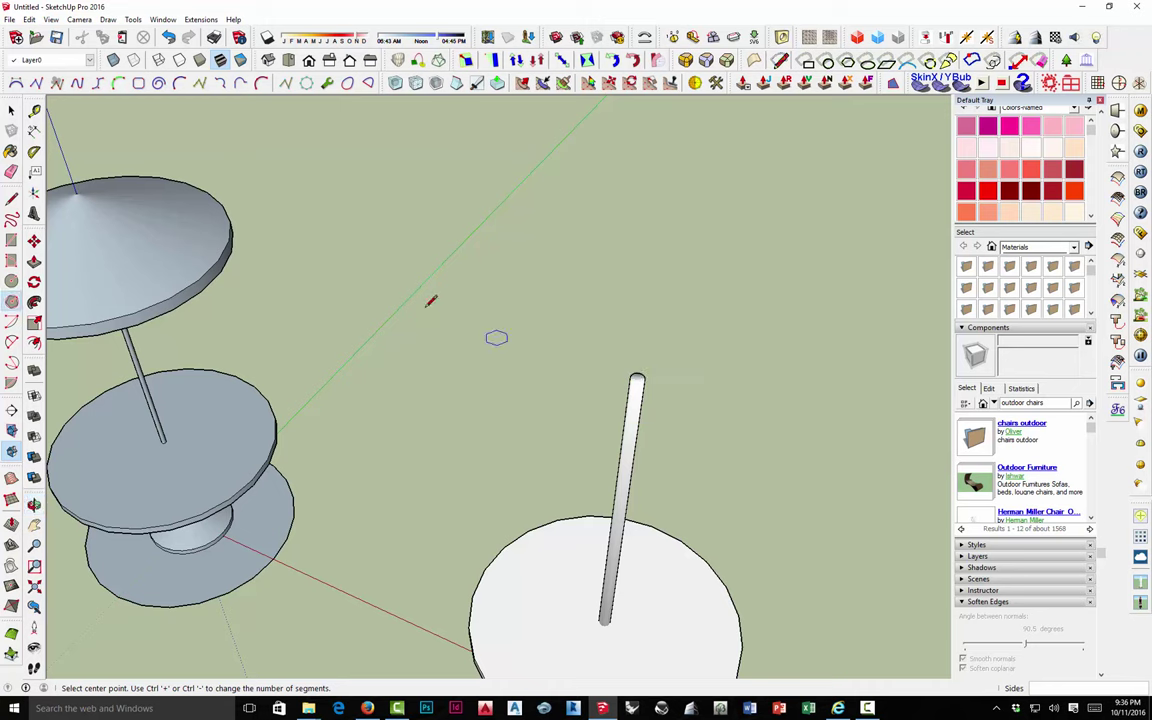
{"action": "key", "text": "space"}
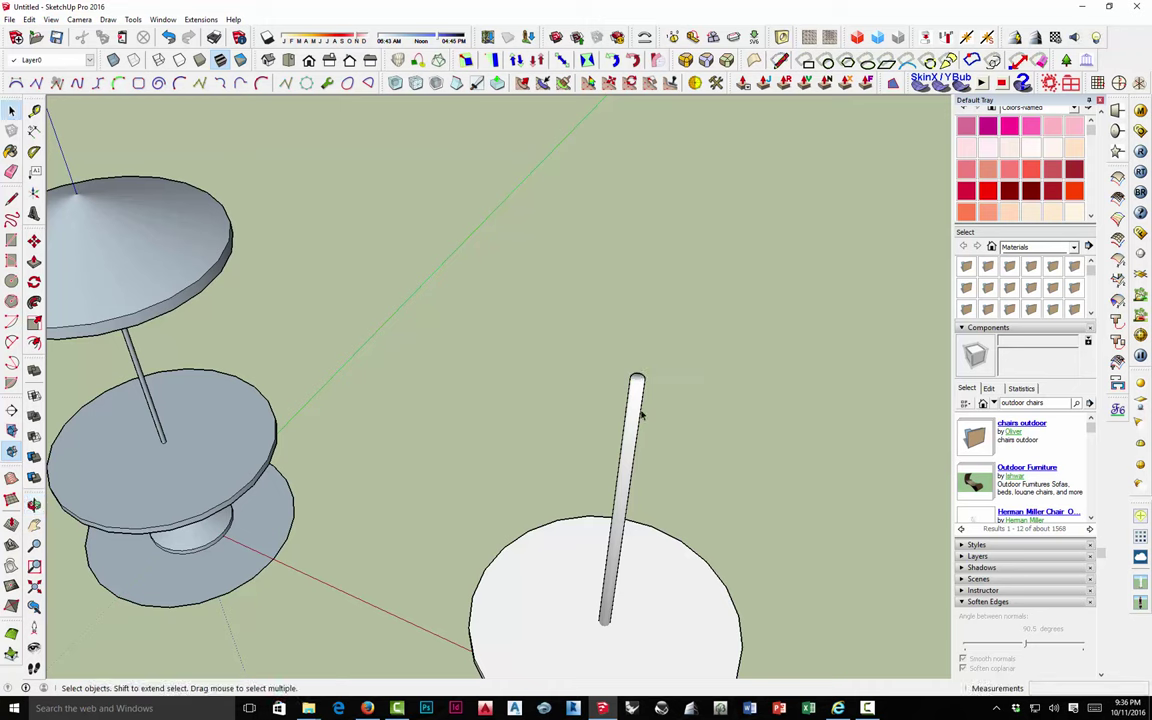
Soften the pole's edges inside its group with an angle between normals of 48.4 degrees.
{"action": "double_click", "coordinate": [632, 413]}
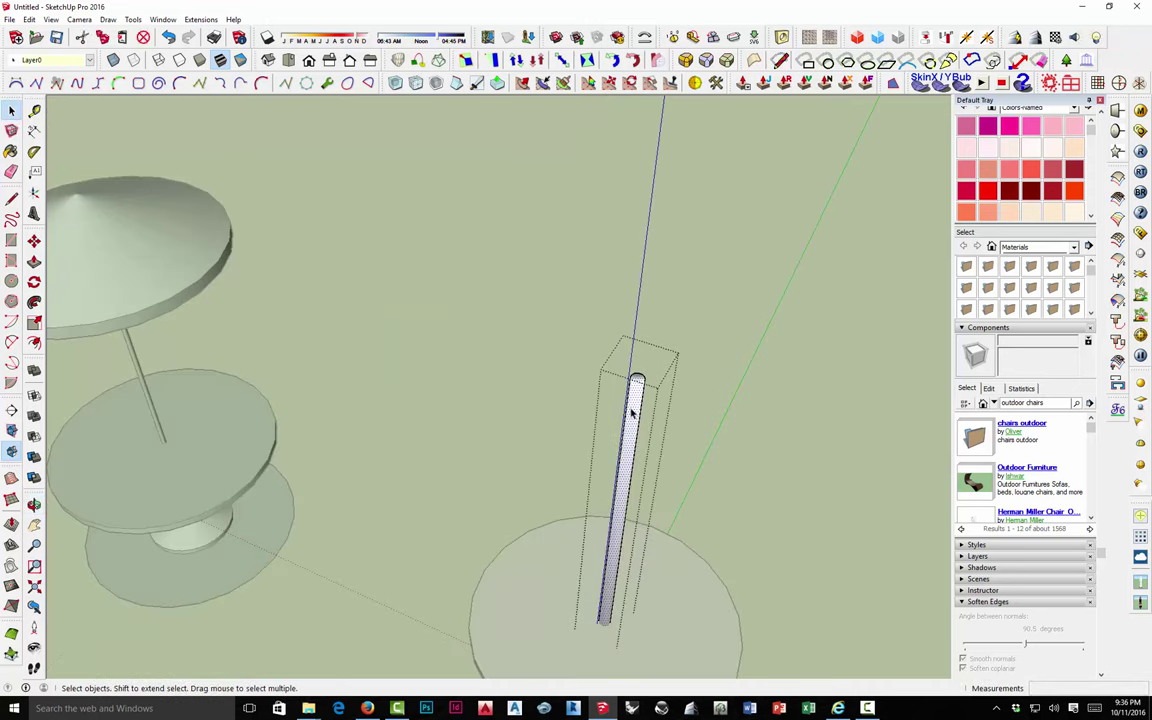
{"action": "triple_click", "coordinate": [632, 413]}
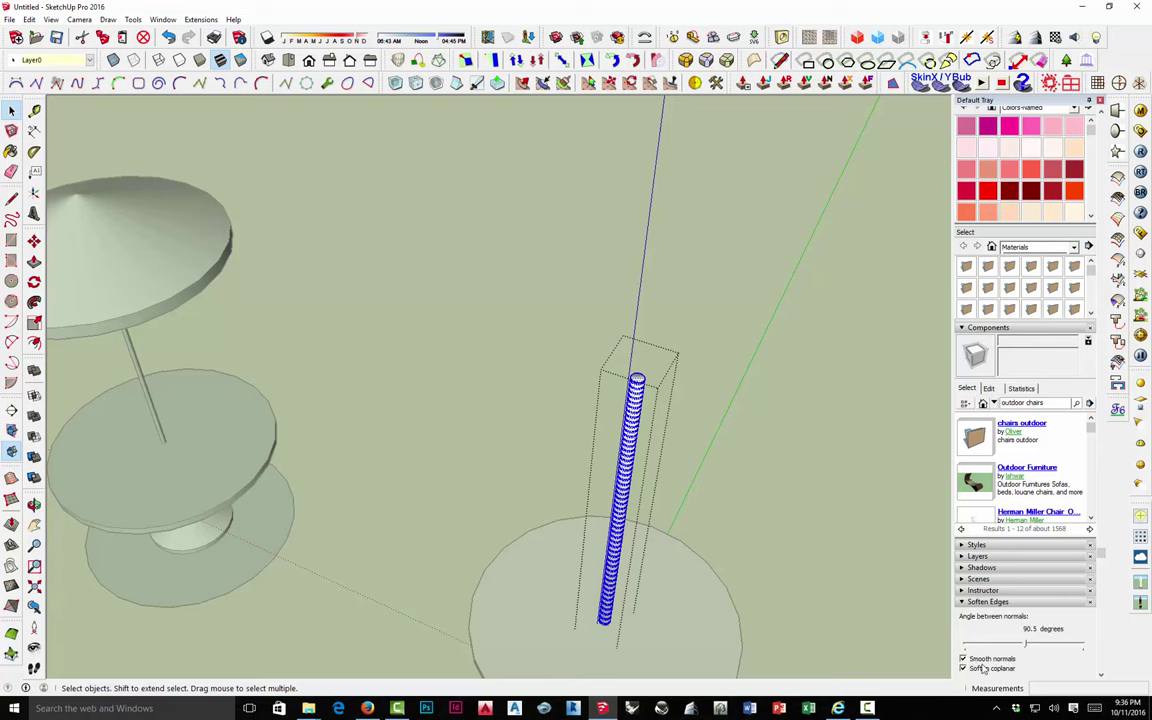
{"action": "left_click_drag", "start_coordinate": [1026, 648], "coordinate": [998, 646]}
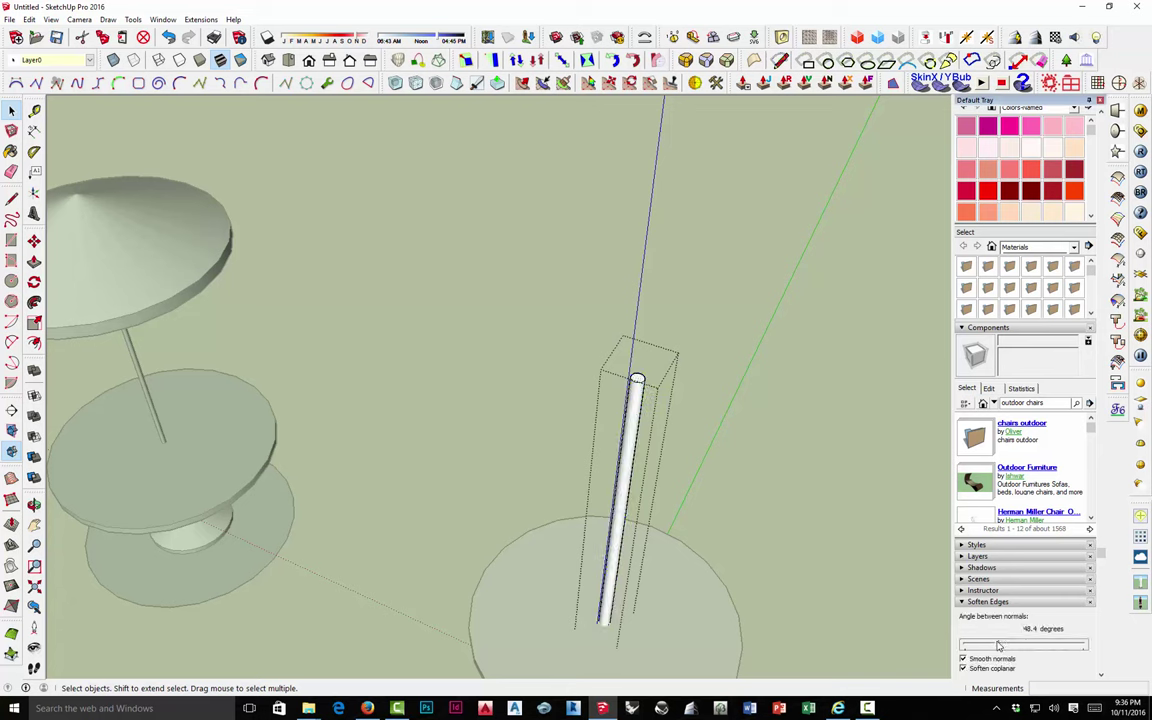
{"action": "key", "text": "ctrl+a"}
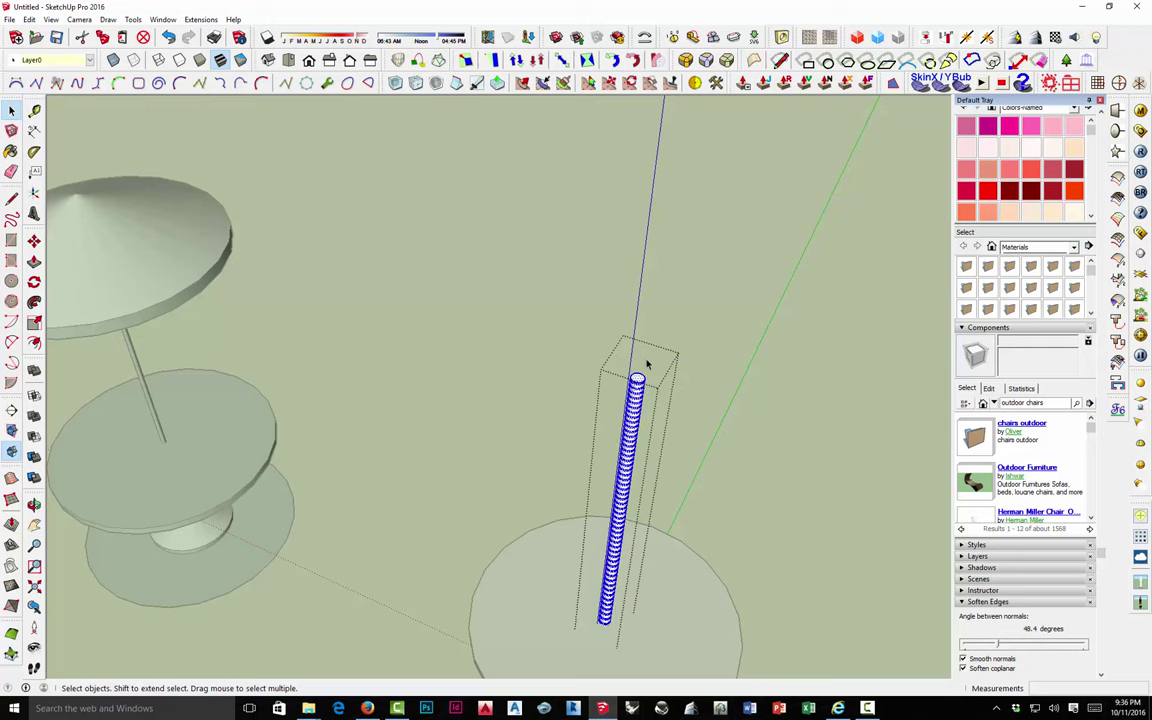
{"action": "left_click", "coordinate": [652, 350]}
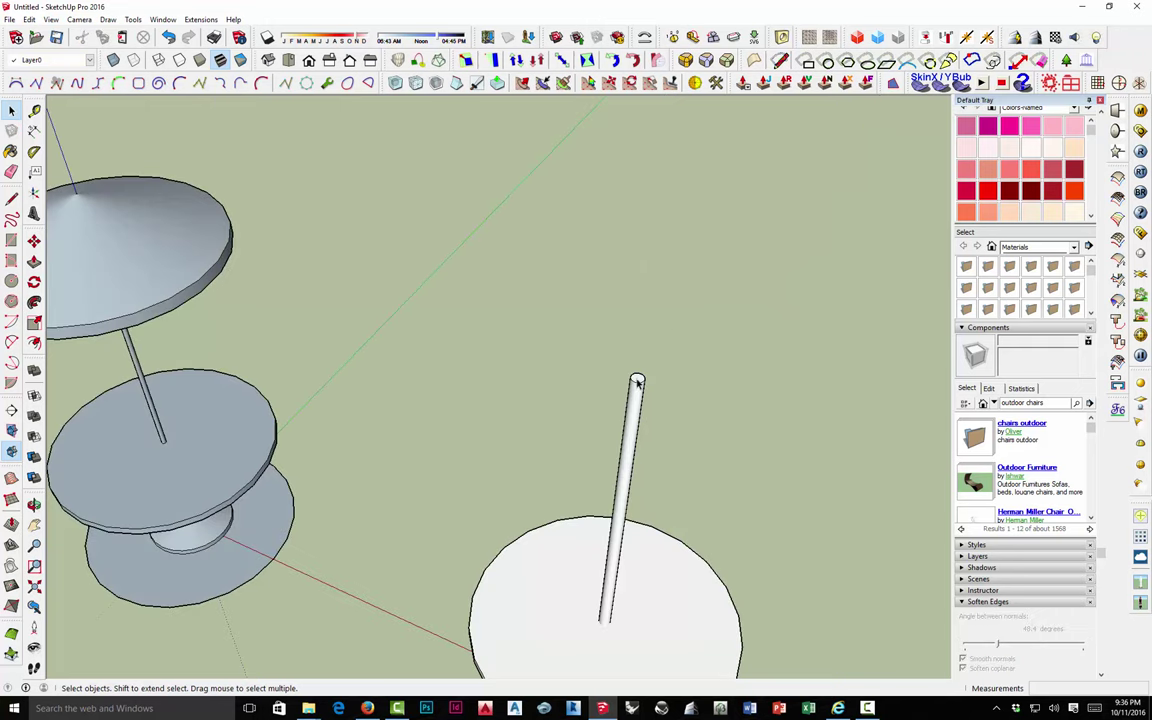
Draw a line across the full diameter of the pole's top circle to mark its centre.
{"action": "left_click", "coordinate": [12, 301]}
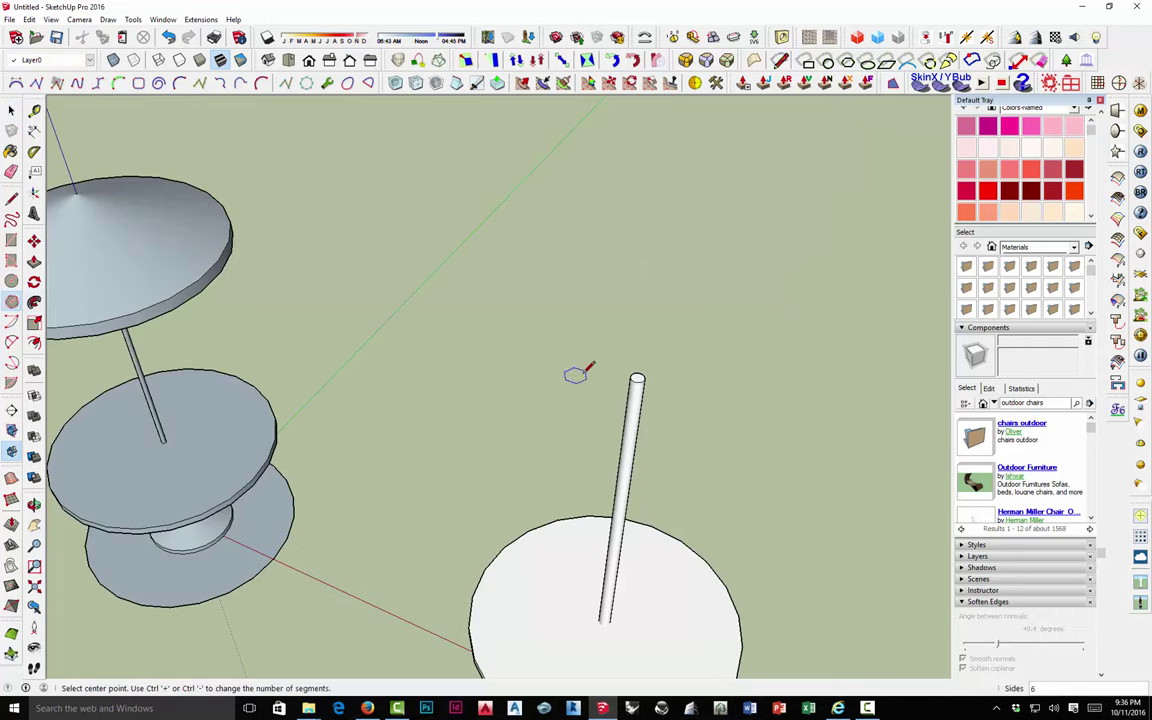
{"action": "scroll", "coordinate": [638, 378], "scroll_direction": "up", "scroll_amount": 3}
{"action": "scroll", "coordinate": [640, 381], "scroll_direction": "up", "scroll_amount": 2}
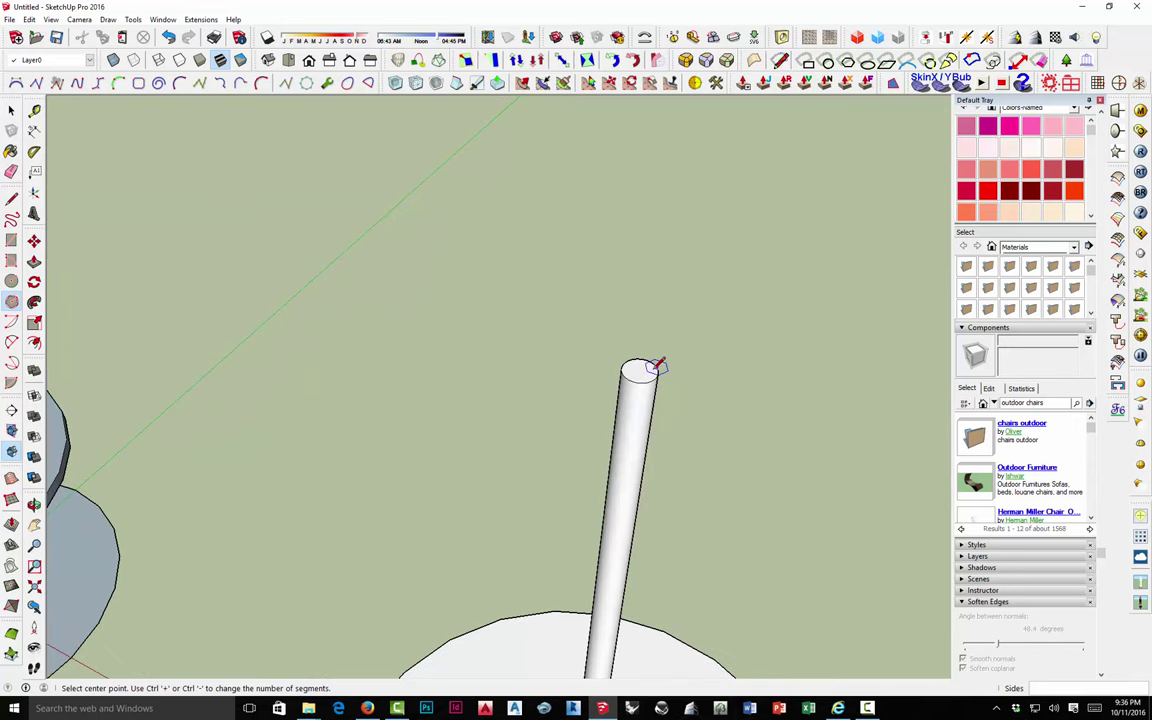
{"action": "middle_click_drag", "start_coordinate": [640, 368], "coordinate": [638, 382]}
{"action": "scroll", "coordinate": [645, 360], "scroll_direction": "up", "scroll_amount": 3}
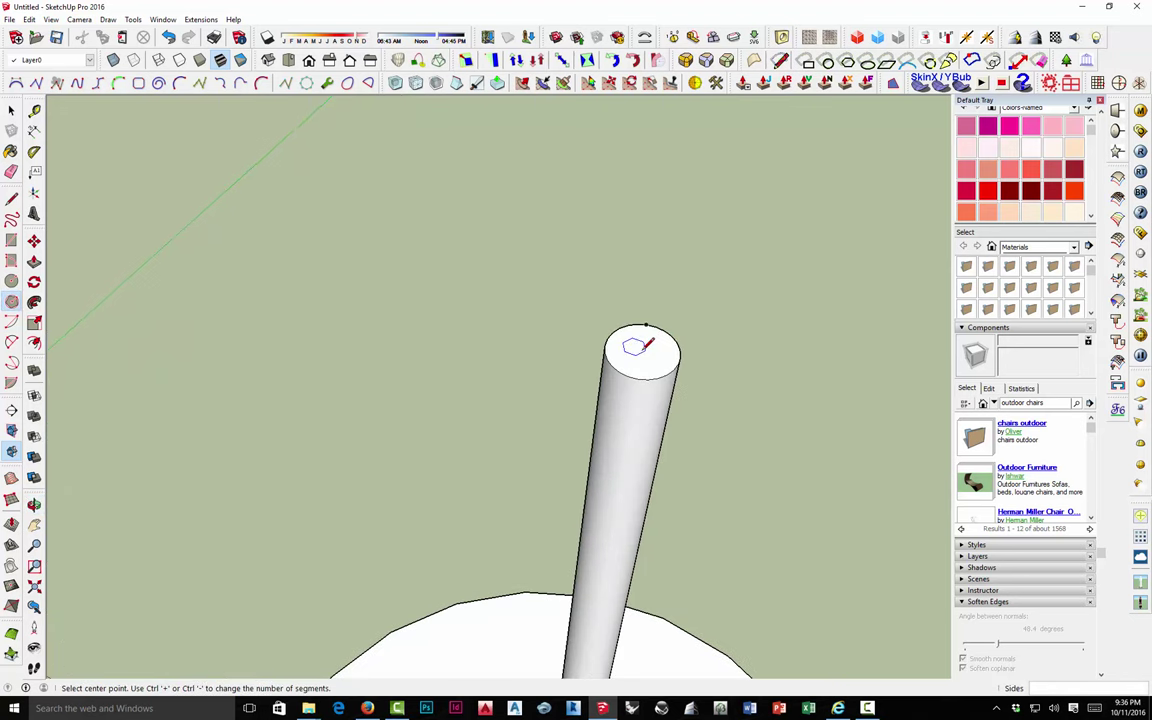
{"action": "left_click", "coordinate": [12, 199]}
{"action": "left_click", "coordinate": [605, 346]}
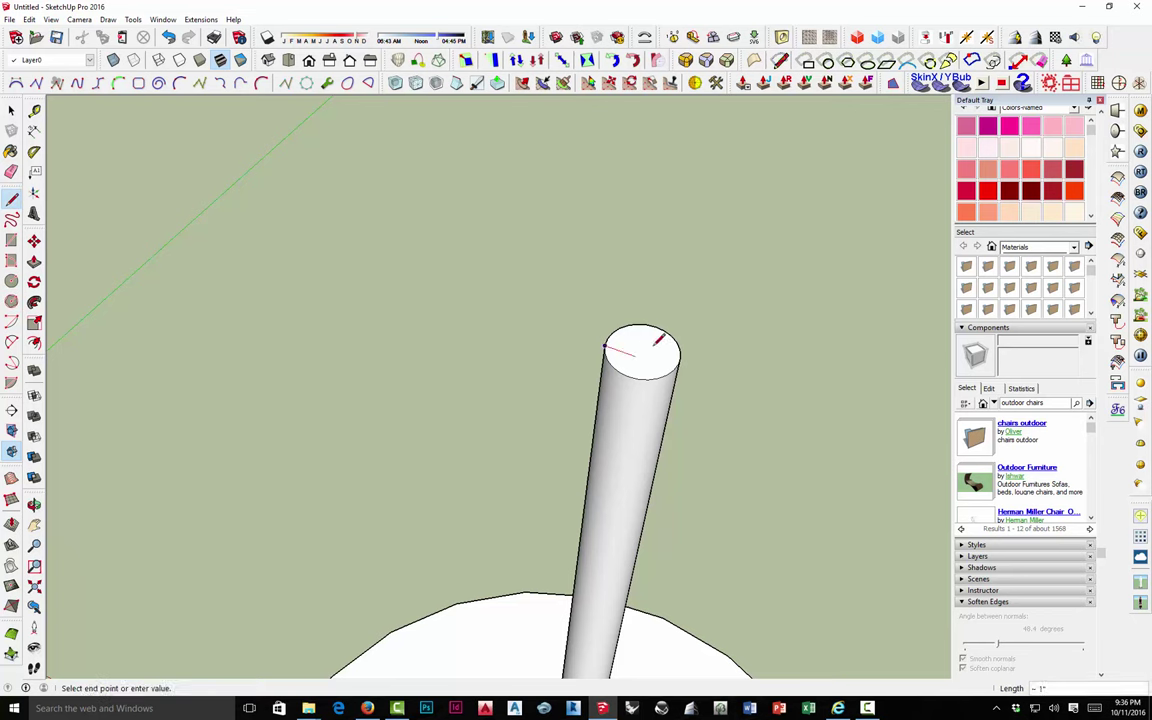
{"action": "left_click", "coordinate": [681, 355]}
{"action": "key", "text": "space"}
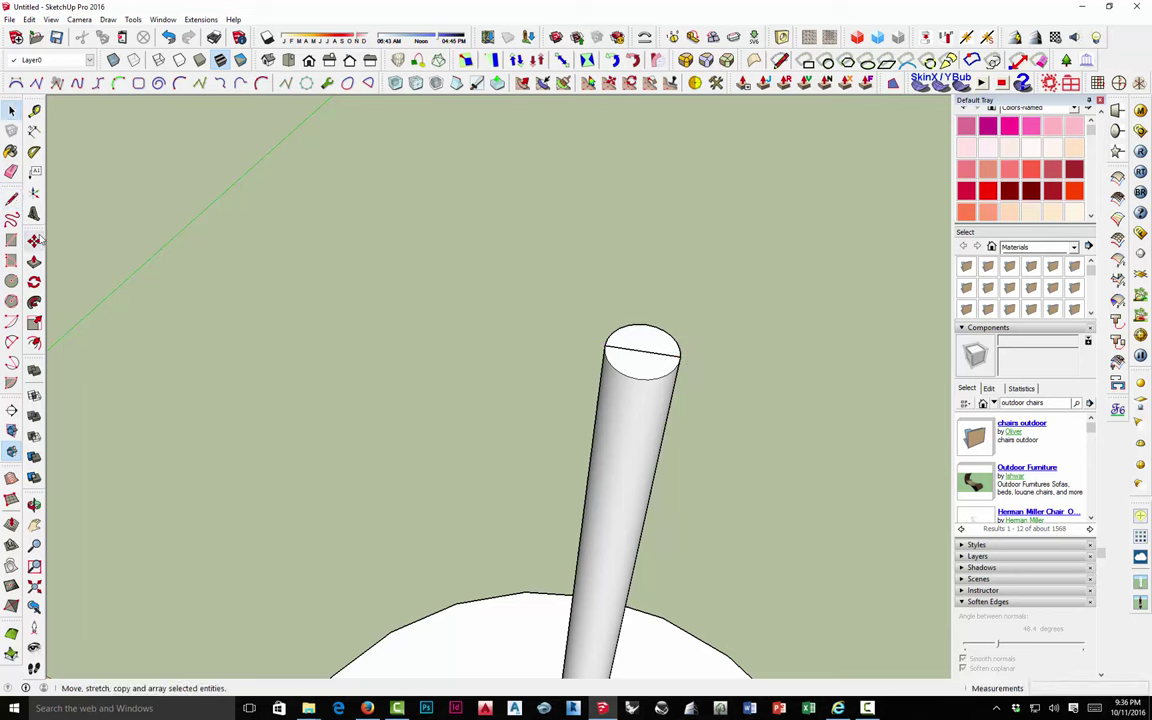
Draw a 6-sided polygon with a 2' 6" inscribed radius, centred on the midpoint of the line on the pole's top.
{"action": "left_click", "coordinate": [12, 284]}
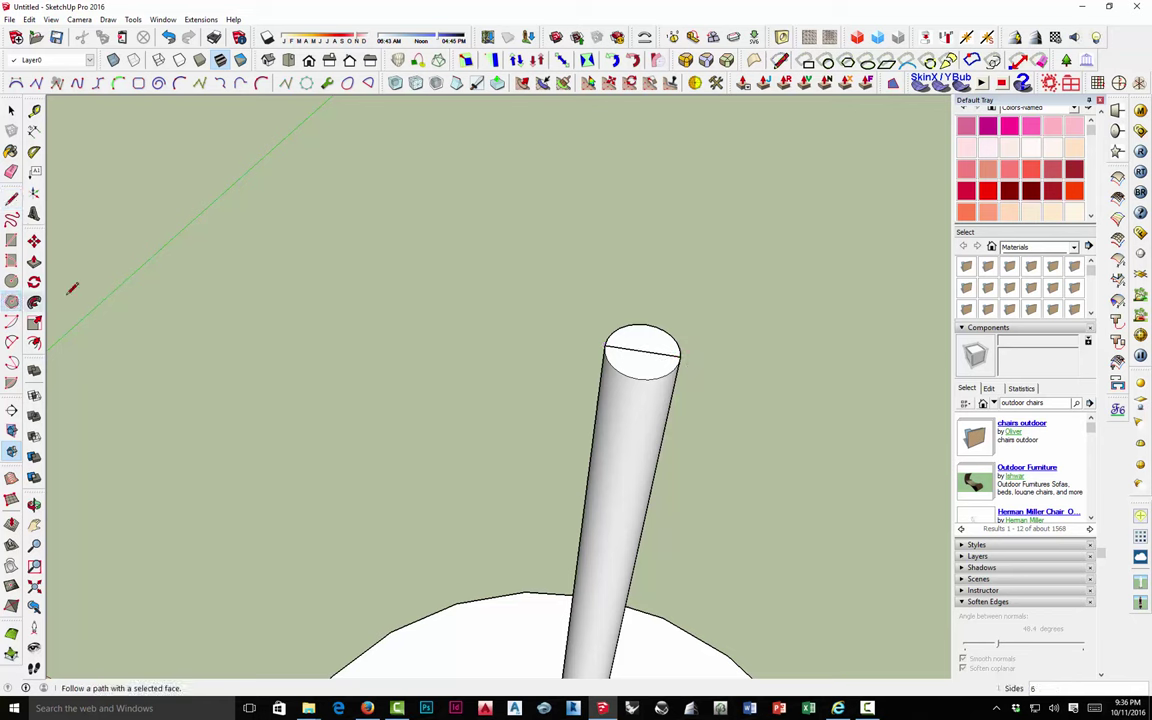
{"action": "left_click", "coordinate": [645, 350]}
{"action": "scroll", "coordinate": [645, 350], "scroll_direction": "down", "scroll_amount": 2}
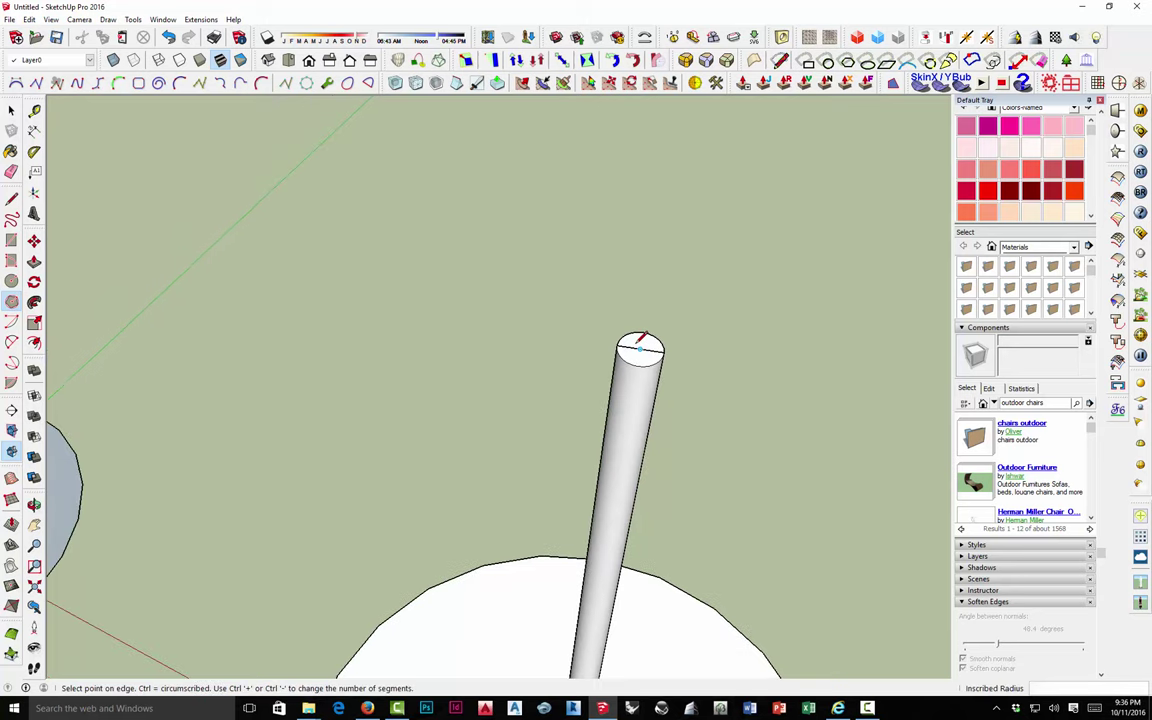
{"action": "scroll", "coordinate": [701, 355], "scroll_direction": "down", "scroll_amount": 1}
{"action": "scroll", "coordinate": [731, 365], "scroll_direction": "down", "scroll_amount": 2}
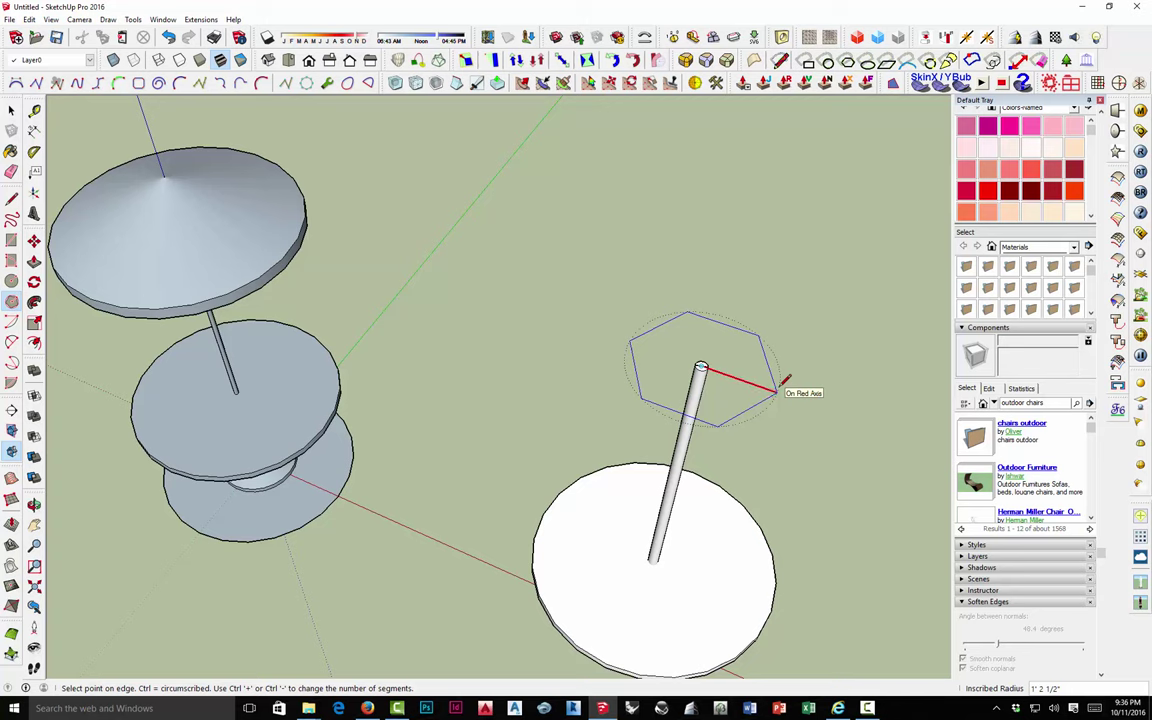
{"action": "left_click", "coordinate": [769, 599]}
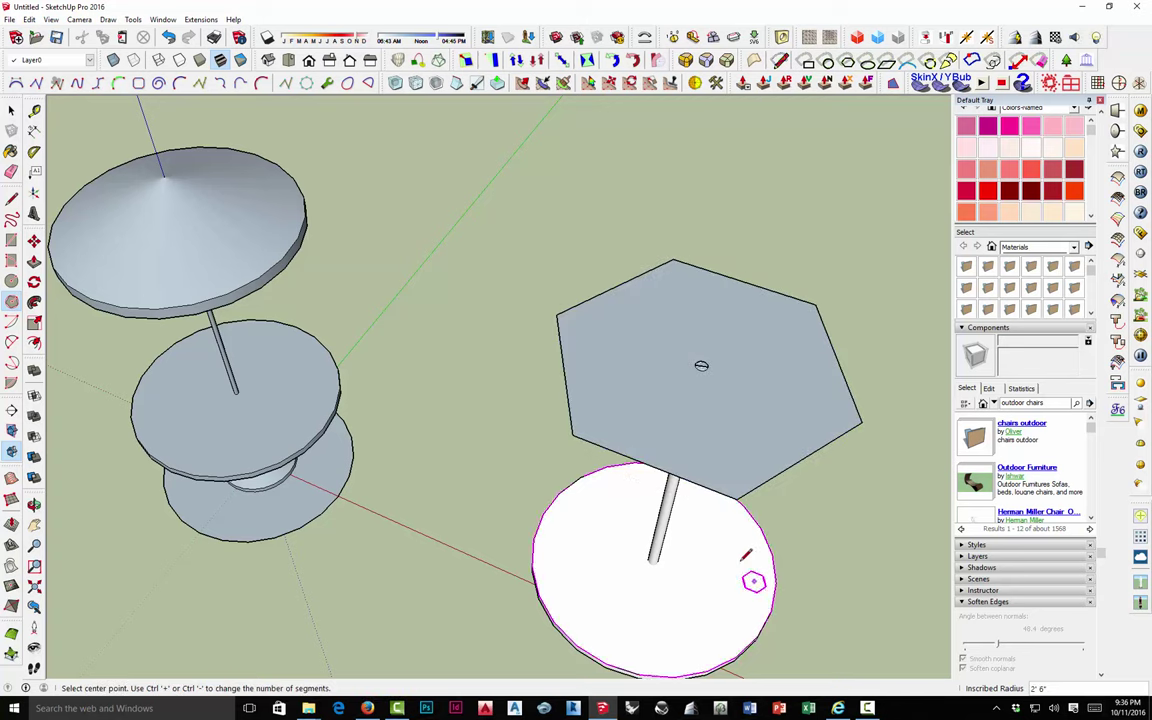
Group the hexagon face and its edges on top of the pole.
{"action": "middle_click_drag", "start_coordinate": [746, 556], "coordinate": [640, 442]}
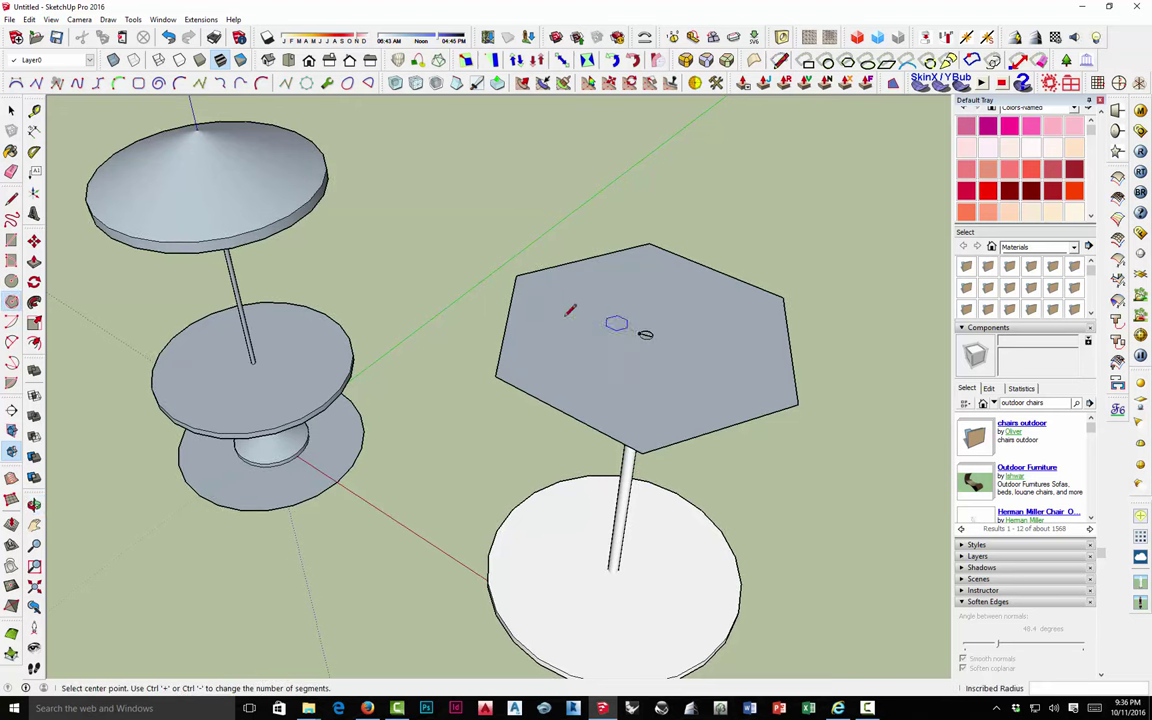
{"action": "key", "text": "space"}
{"action": "left_click", "coordinate": [694, 358]}
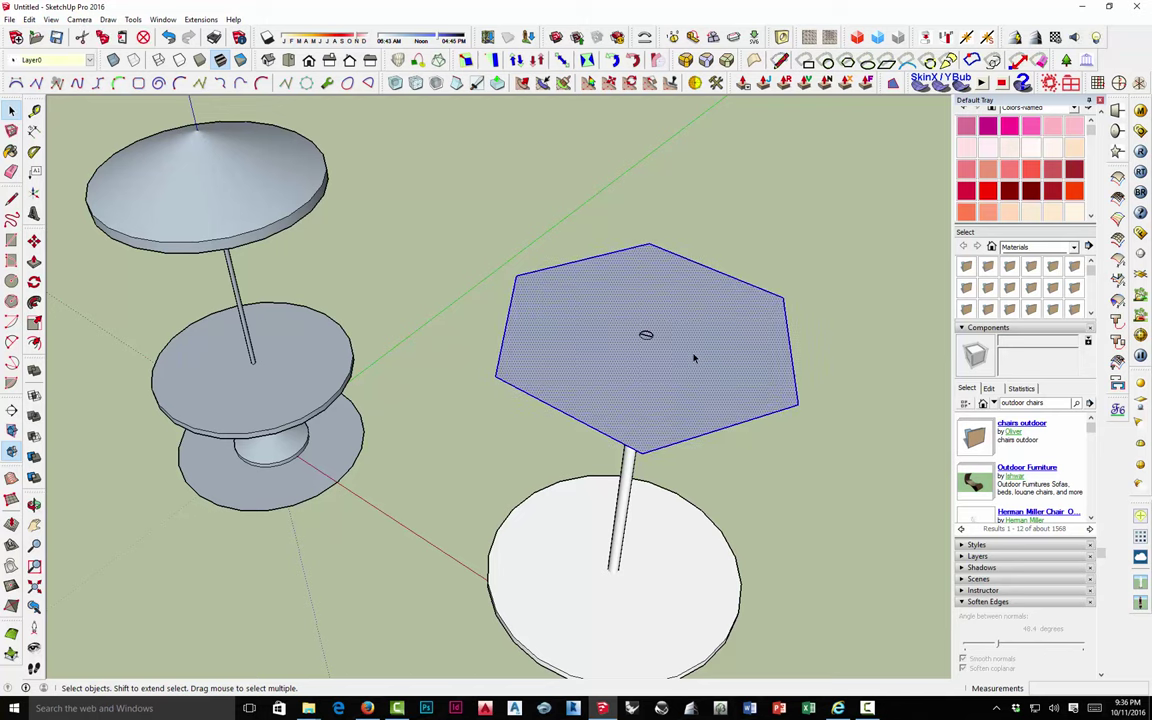
{"action": "middle_click_drag", "start_coordinate": [600, 352], "coordinate": [648, 323]}
{"action": "right_click", "coordinate": [681, 300]}
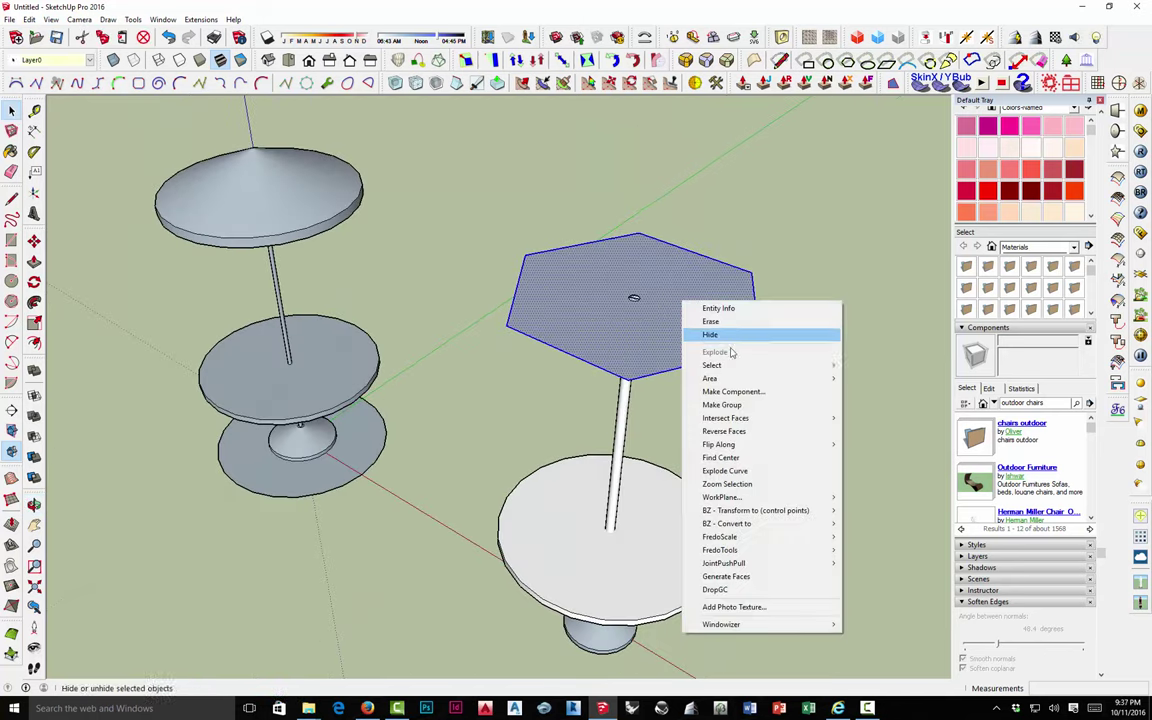
{"action": "left_click", "coordinate": [721, 405]}
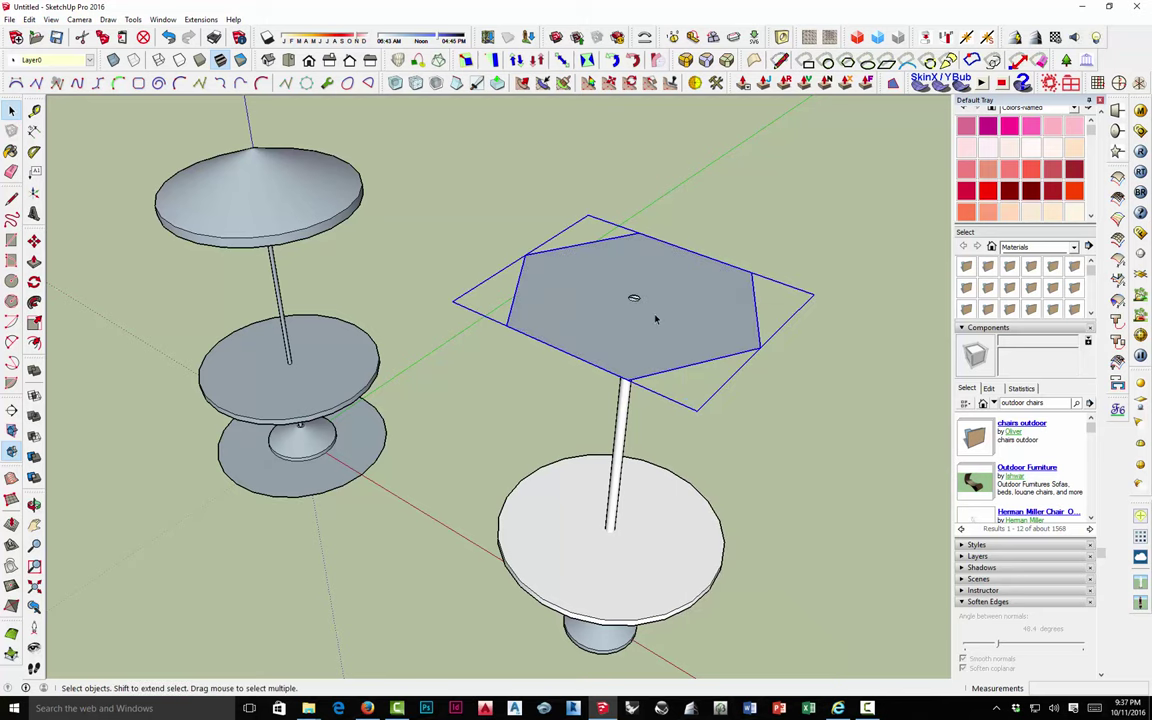
Inside the hexagon group, draw an inward-curving two-point arc between two adjacent corners with a bulge of about 1".
{"action": "double_click", "coordinate": [656, 335]}
{"action": "middle_click_drag", "start_coordinate": [656, 337], "coordinate": [668, 416]}
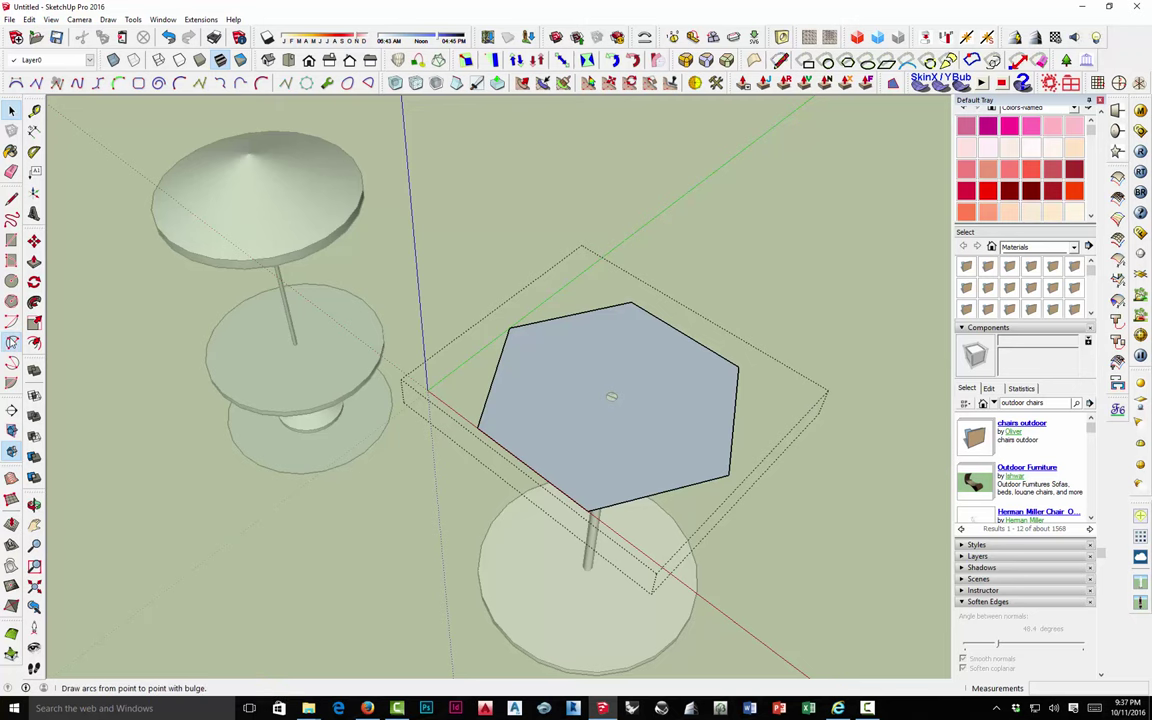
{"action": "left_click", "coordinate": [11, 341]}
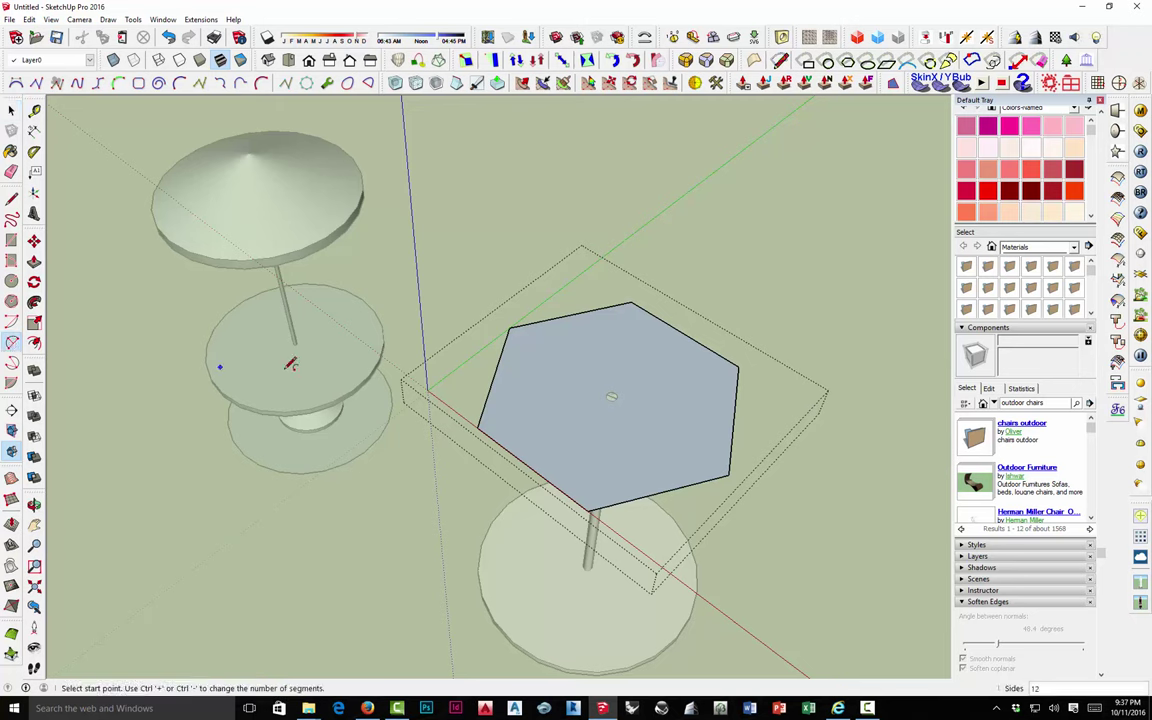
{"action": "left_click", "coordinate": [590, 505]}
{"action": "left_click", "coordinate": [730, 474]}
{"action": "scroll", "coordinate": [715, 473], "scroll_direction": "up", "scroll_amount": 2}
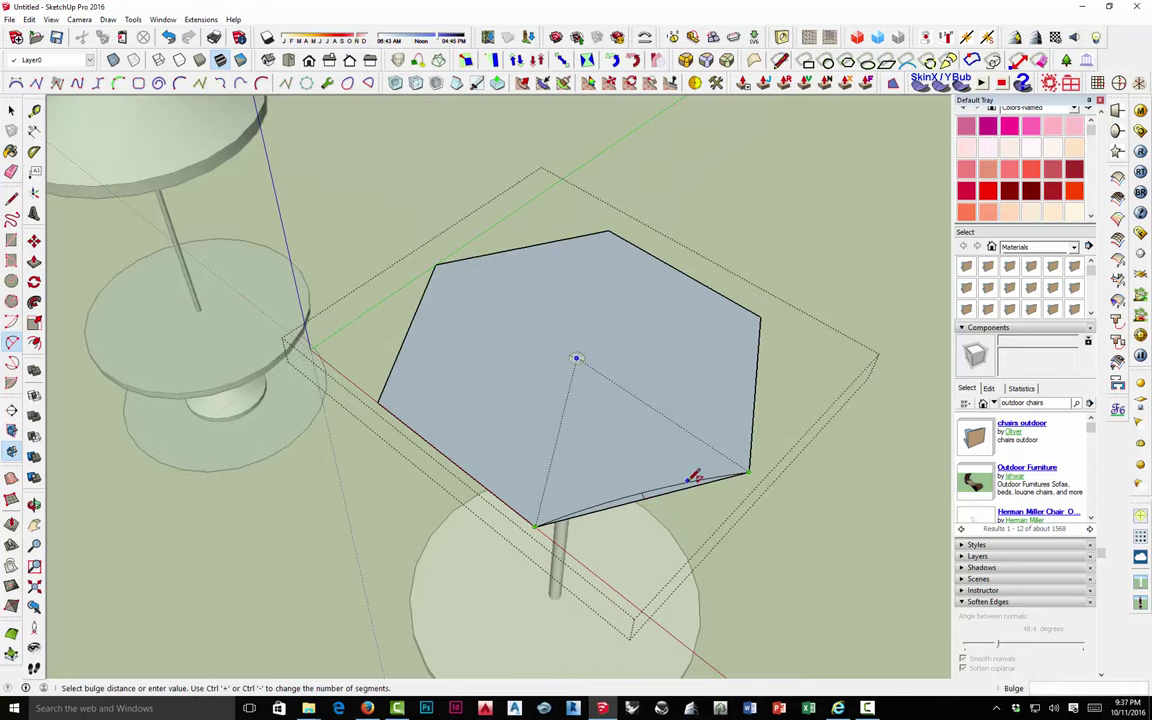
{"action": "scroll", "coordinate": [661, 478], "scroll_direction": "up", "scroll_amount": 2}
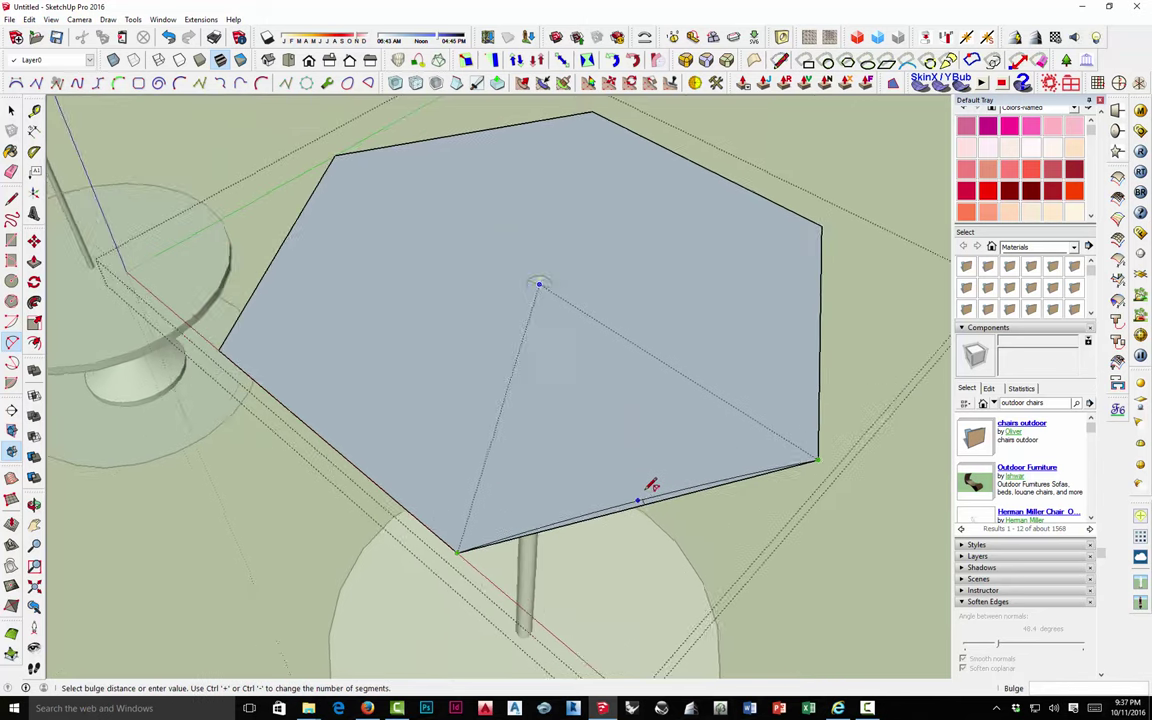
{"action": "scroll", "coordinate": [652, 484], "scroll_direction": "up", "scroll_amount": 3}
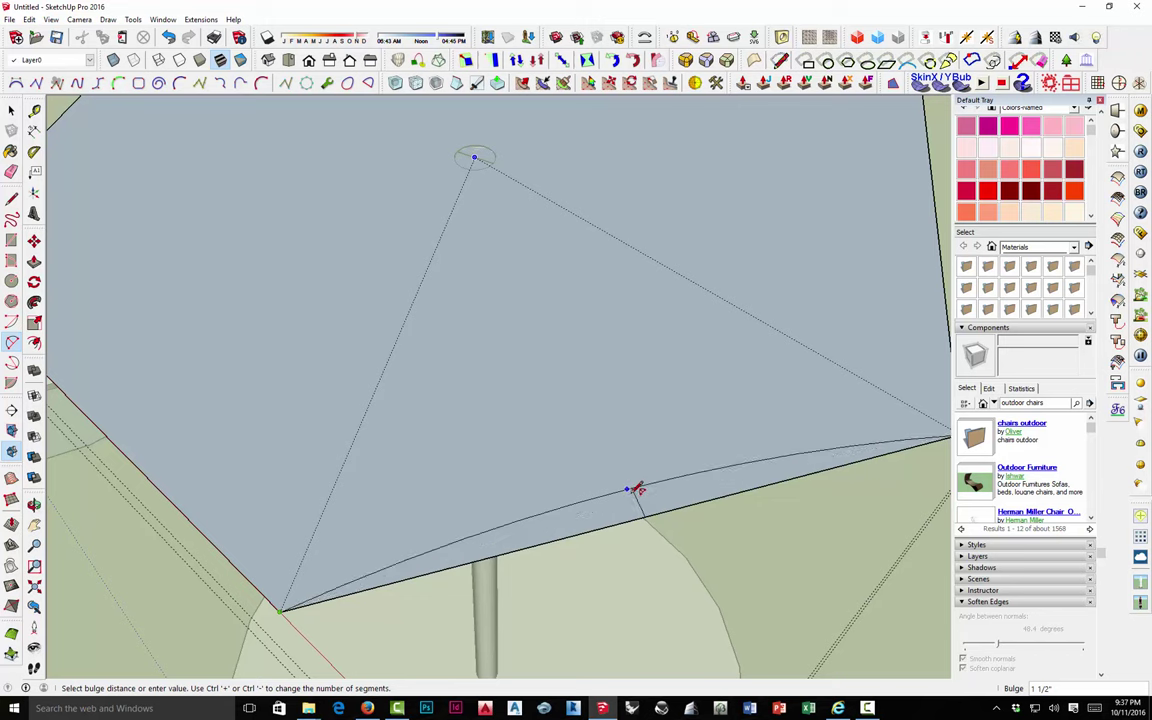
{"action": "left_click", "coordinate": [637, 490]}
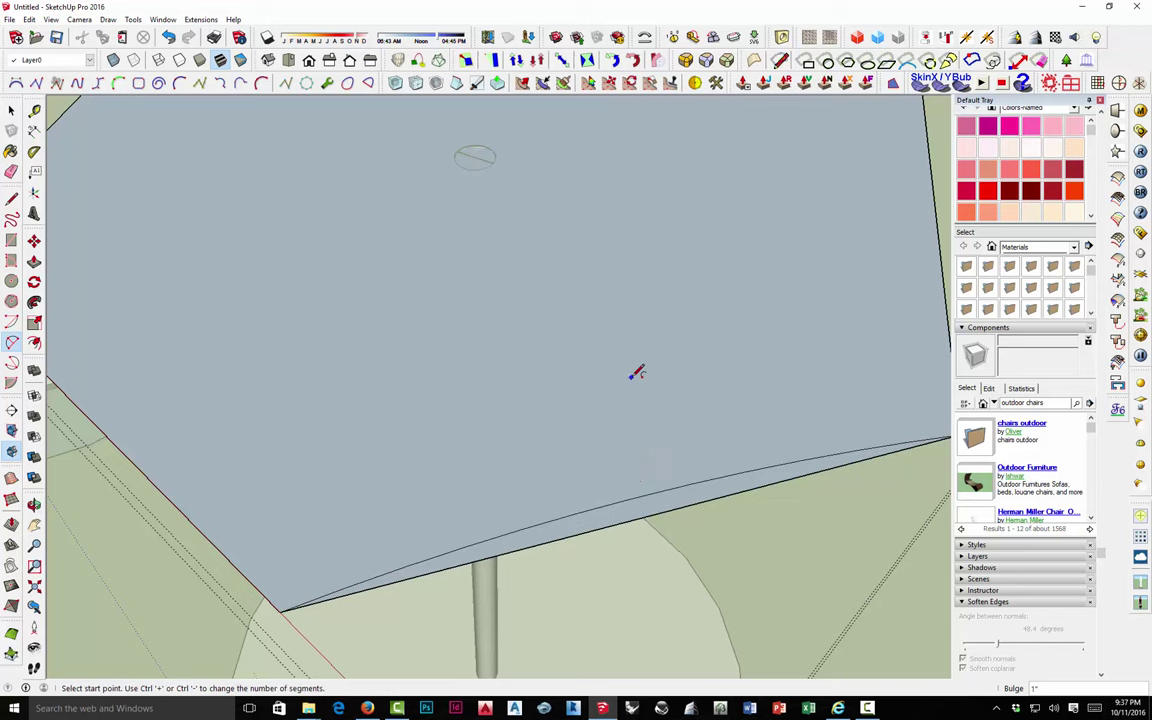
{"action": "scroll", "coordinate": [637, 372], "scroll_direction": "down", "scroll_amount": 3}
Rotate-copy the arc 60 degrees about the hexagon's centre and repeat it as a 5x array around all sides.
{"action": "key", "text": "space"}
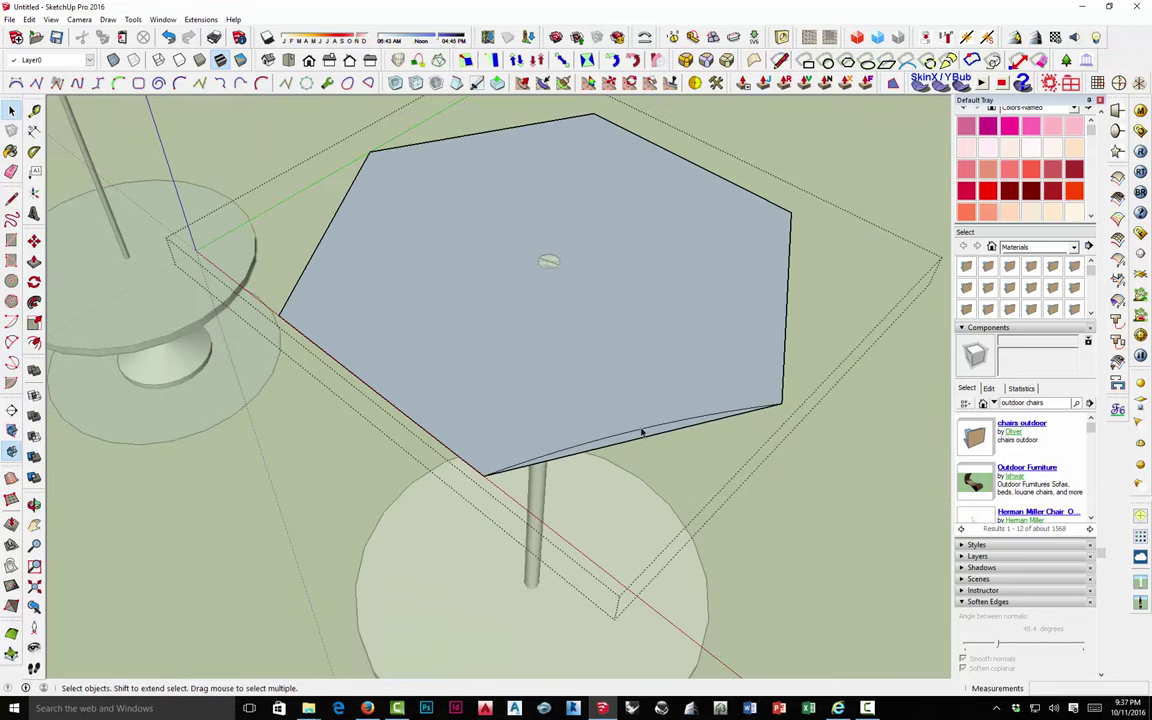
{"action": "left_click", "coordinate": [643, 431]}
{"action": "left_click", "coordinate": [28, 321]}
{"action": "left_click", "coordinate": [34, 342]}
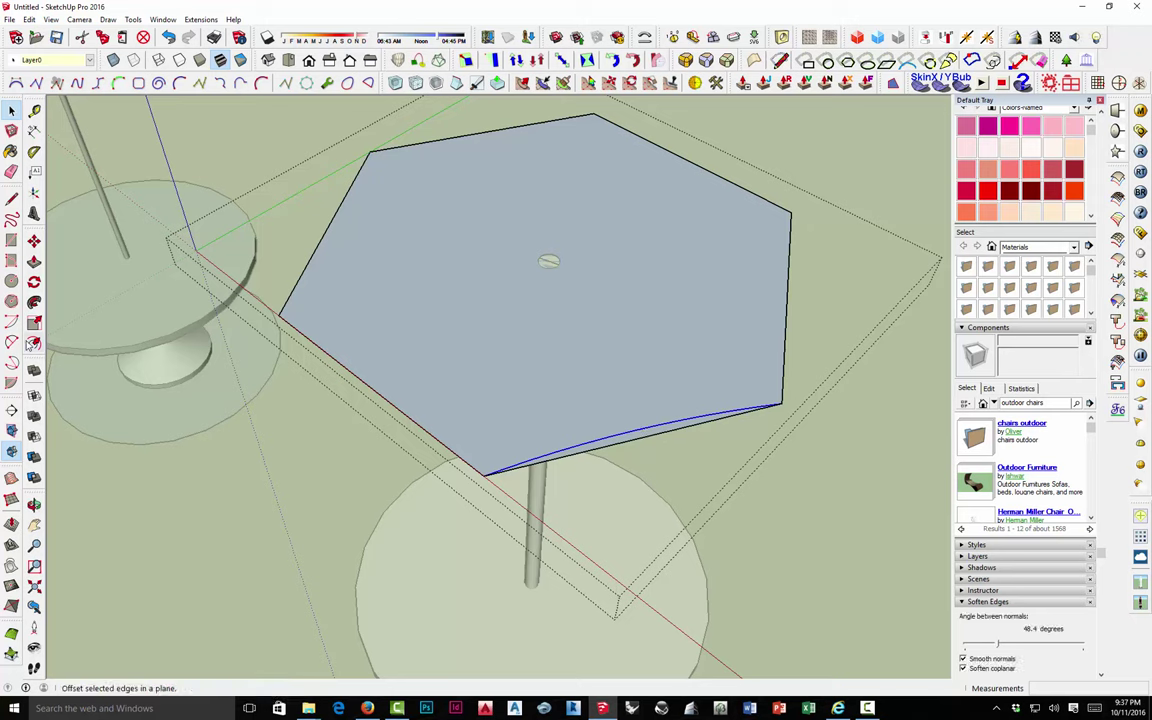
{"action": "left_click", "coordinate": [34, 281]}
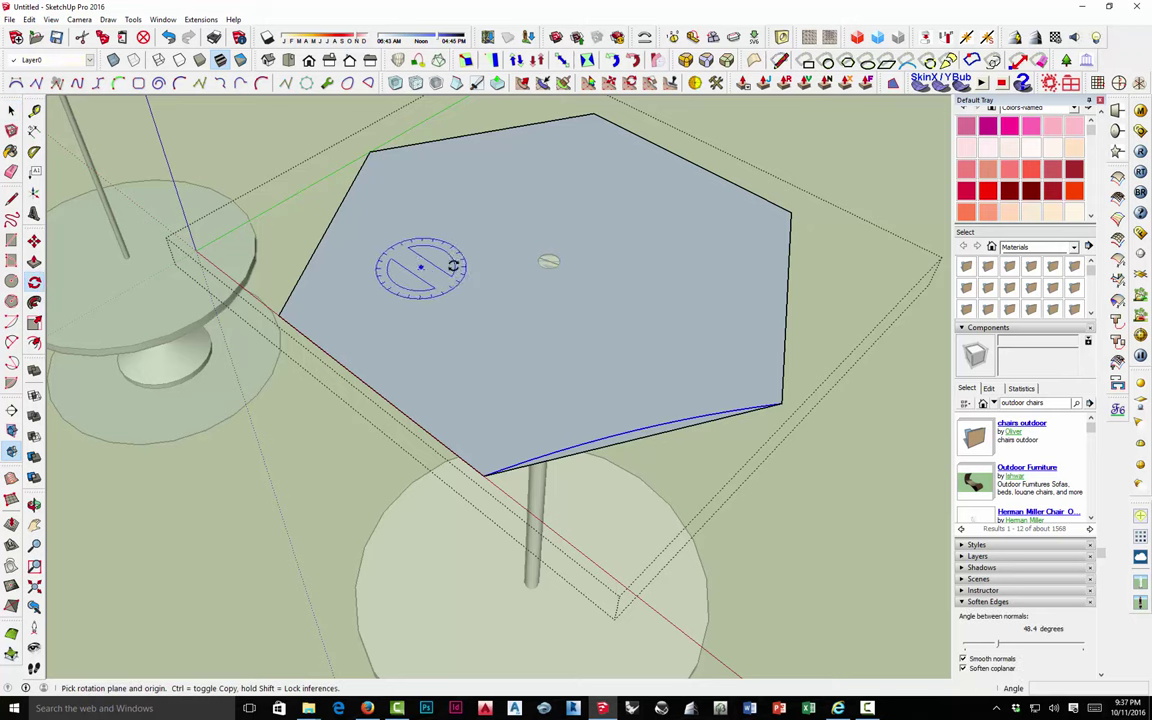
{"action": "left_click", "coordinate": [546, 263]}
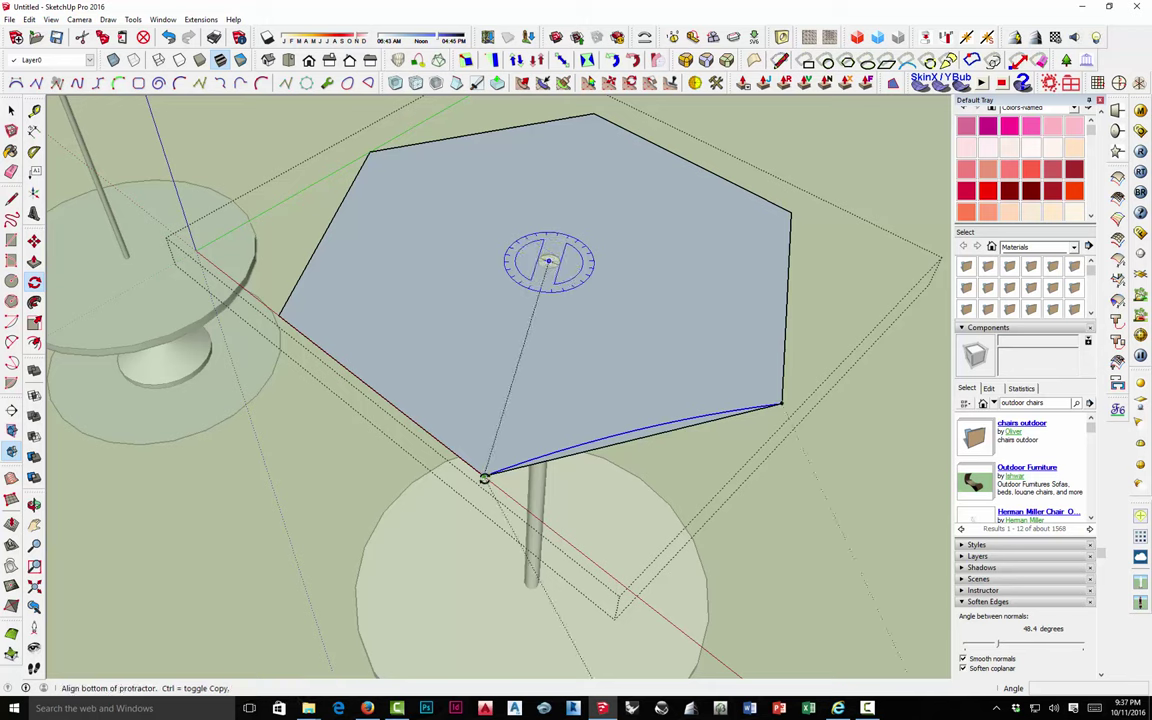
{"action": "left_click", "coordinate": [484, 479]}
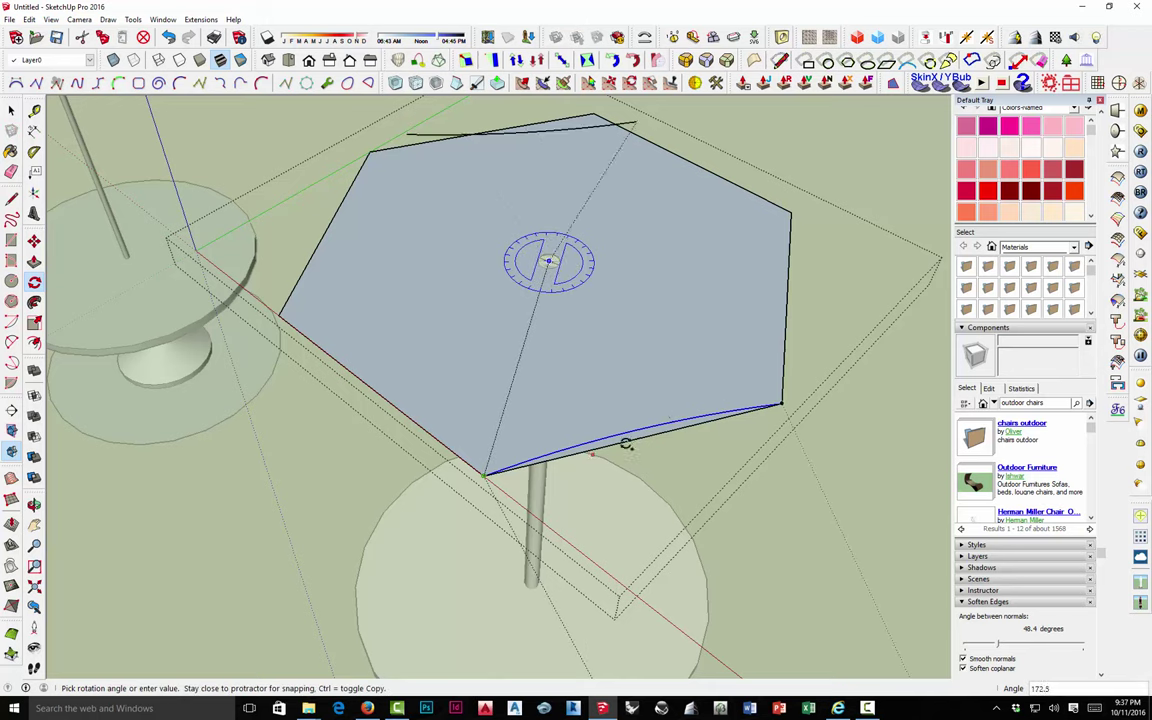
{"action": "left_click", "coordinate": [782, 403]}
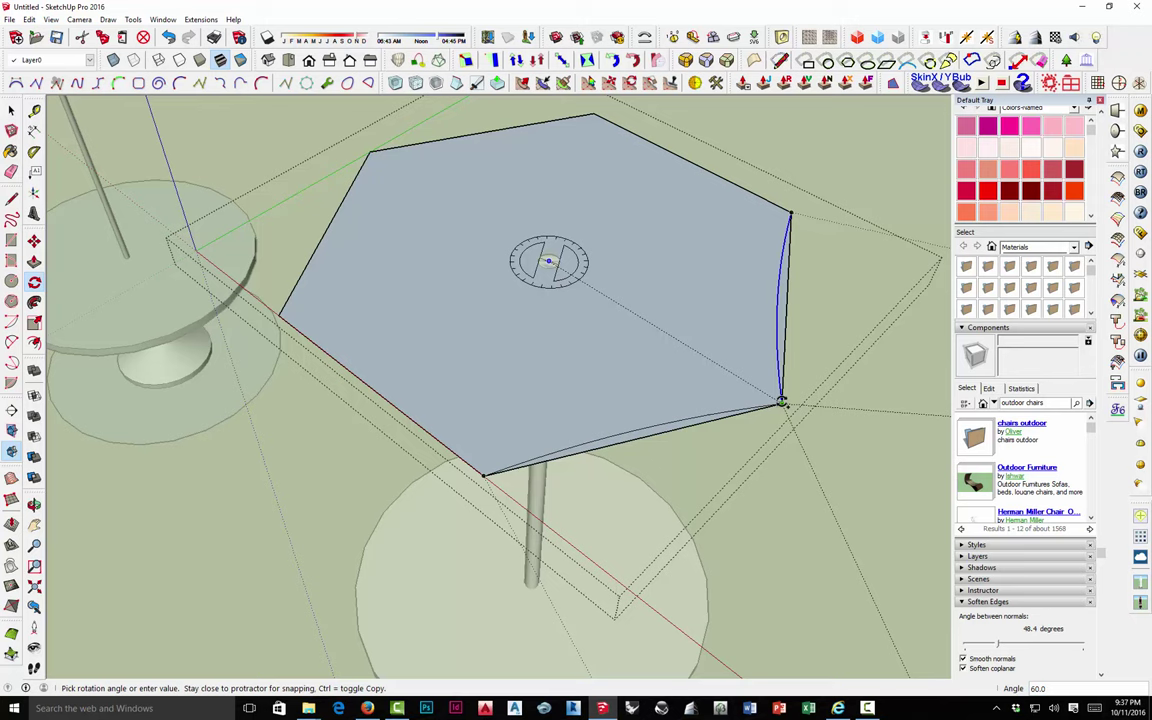
{"action": "key", "text": "Return"}
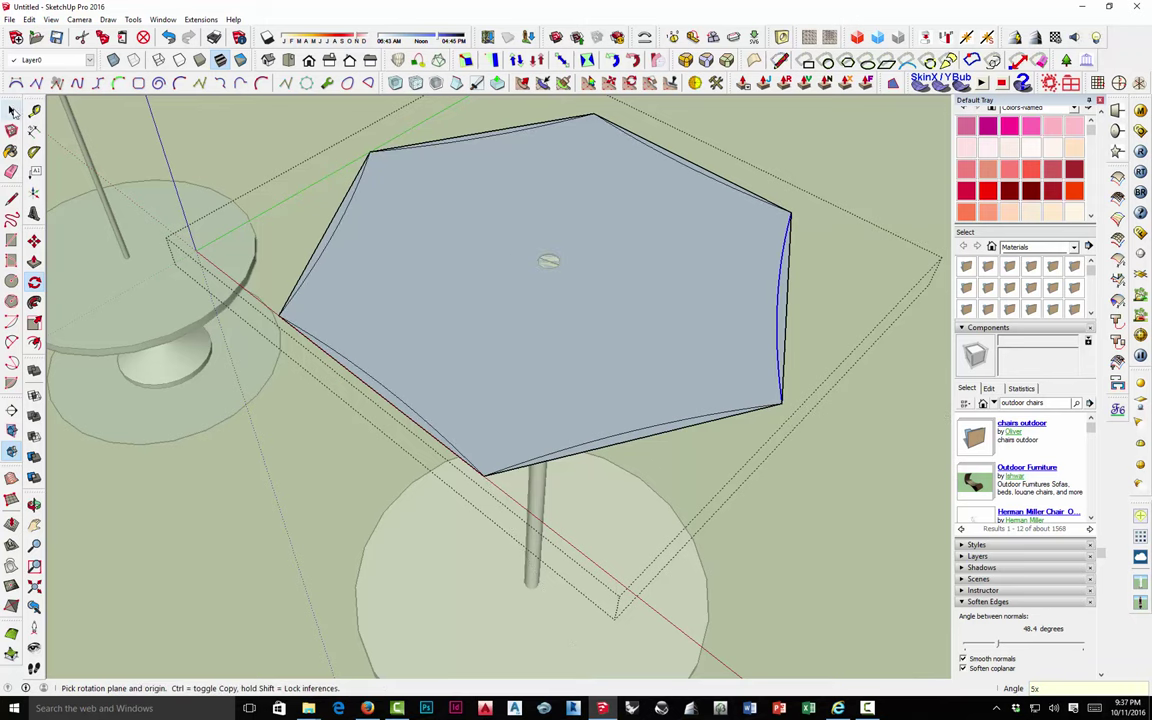
{"action": "key", "text": "space"}
Erase the hexagon's six straight outer edges, leaving the curved arcs as the canopy outline.
{"action": "left_click", "coordinate": [12, 172]}
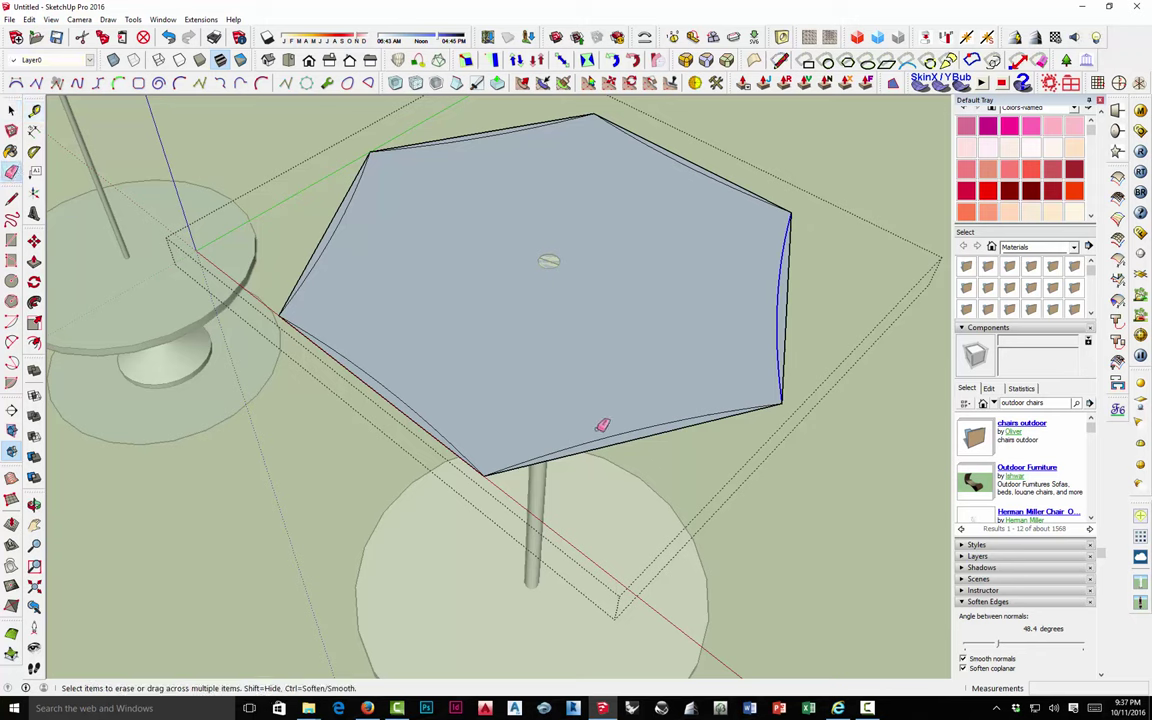
{"action": "left_click", "coordinate": [776, 326]}
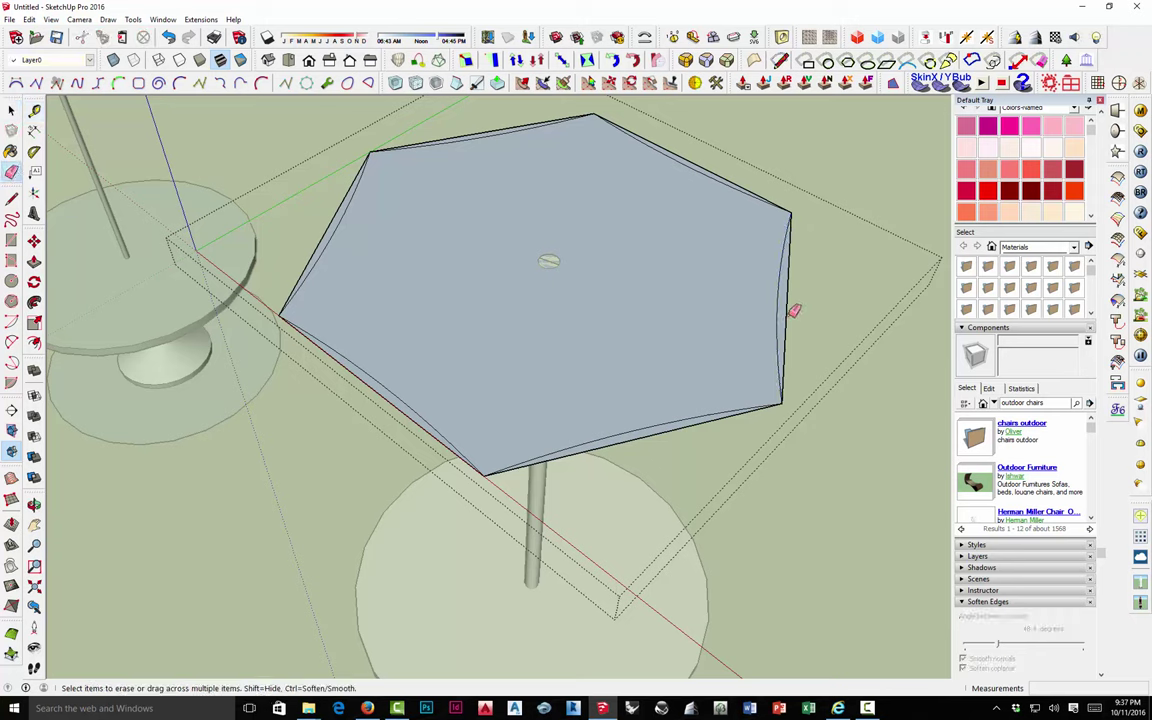
{"action": "left_click", "coordinate": [790, 306]}
{"action": "left_click", "coordinate": [713, 170]}
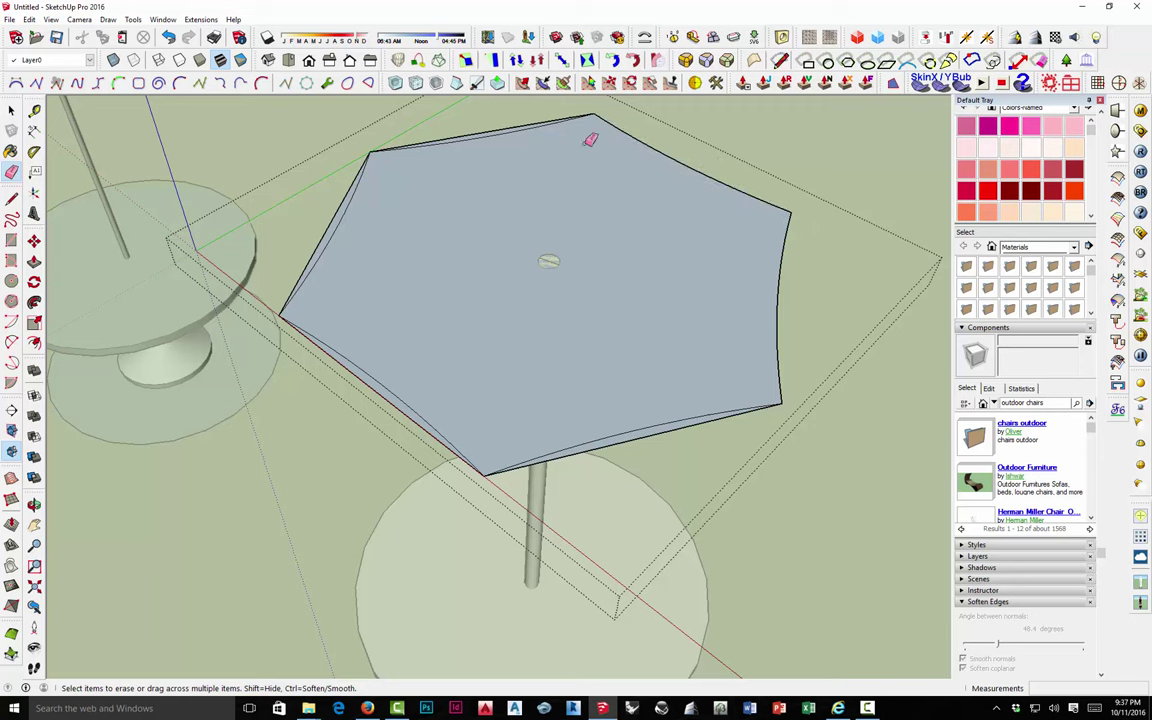
{"action": "left_click", "coordinate": [483, 127]}
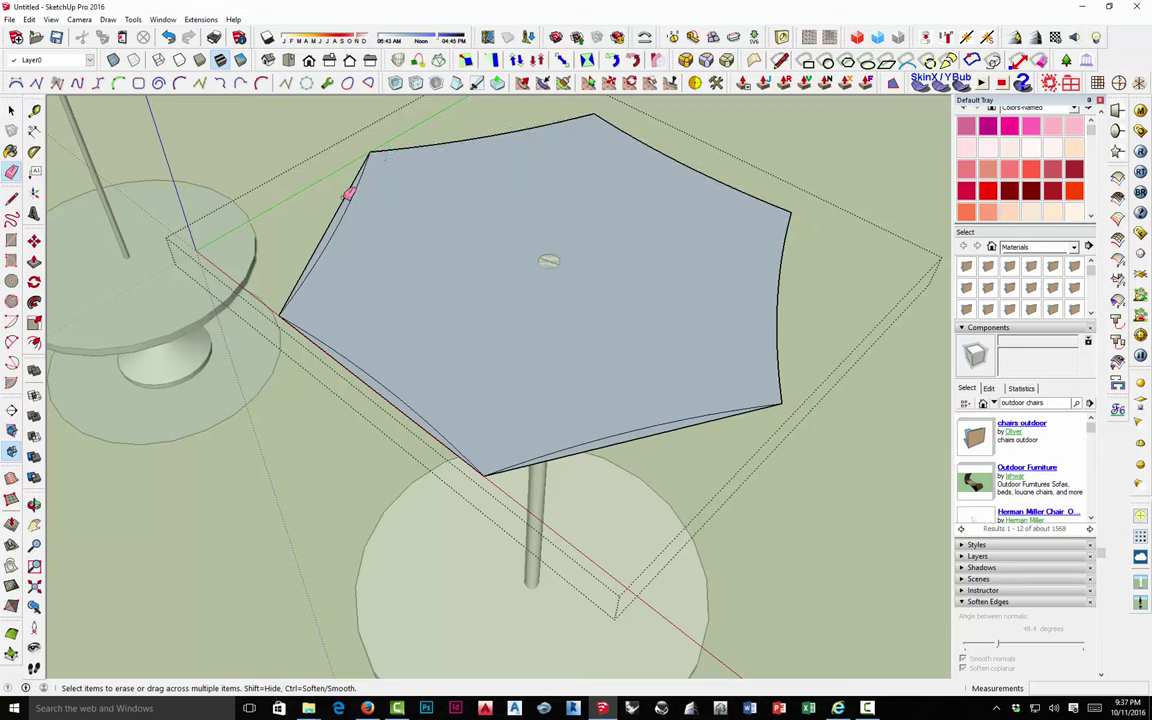
{"action": "left_click", "coordinate": [349, 194]}
{"action": "left_click", "coordinate": [391, 399]}
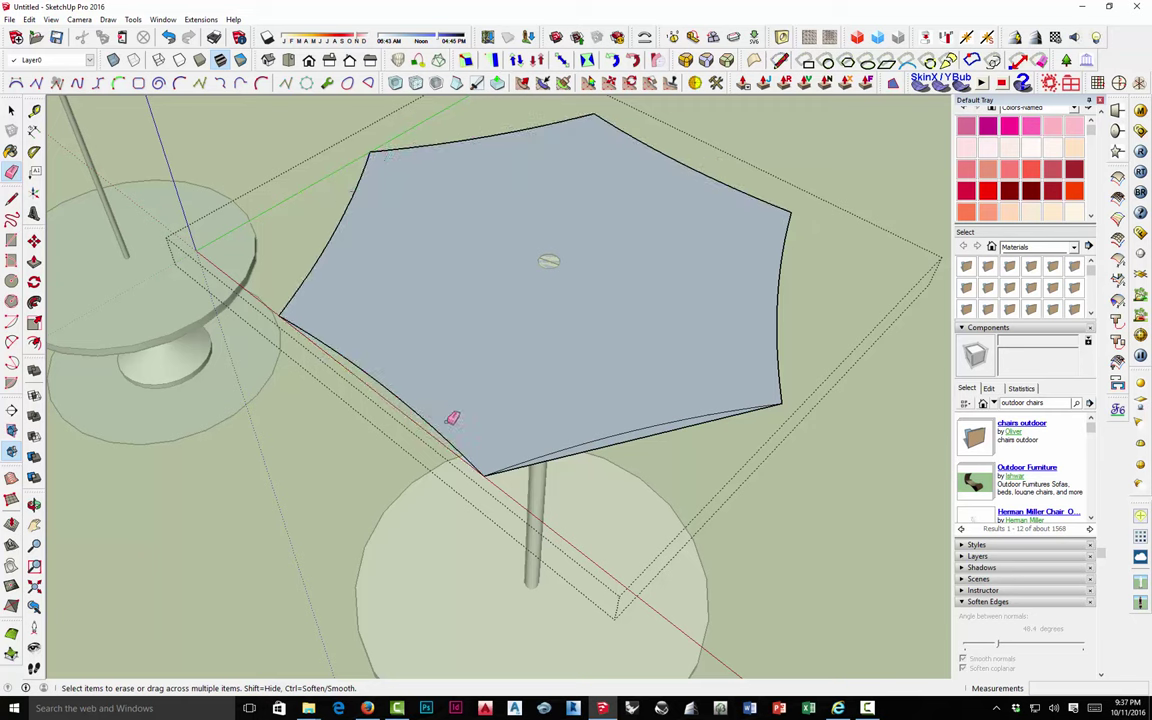
{"action": "left_click", "coordinate": [620, 441]}
Push/Pull the curved canopy face upward by 1 1/2".
{"action": "mouse_move", "coordinate": [627, 391]}
{"action": "middle_mouse_down"}
{"action": "mouse_move", "coordinate": [645, 342]}
{"action": "mouse_move", "coordinate": [729, 267]}
{"action": "mouse_move", "coordinate": [687, 347]}
{"action": "middle_mouse_up"}
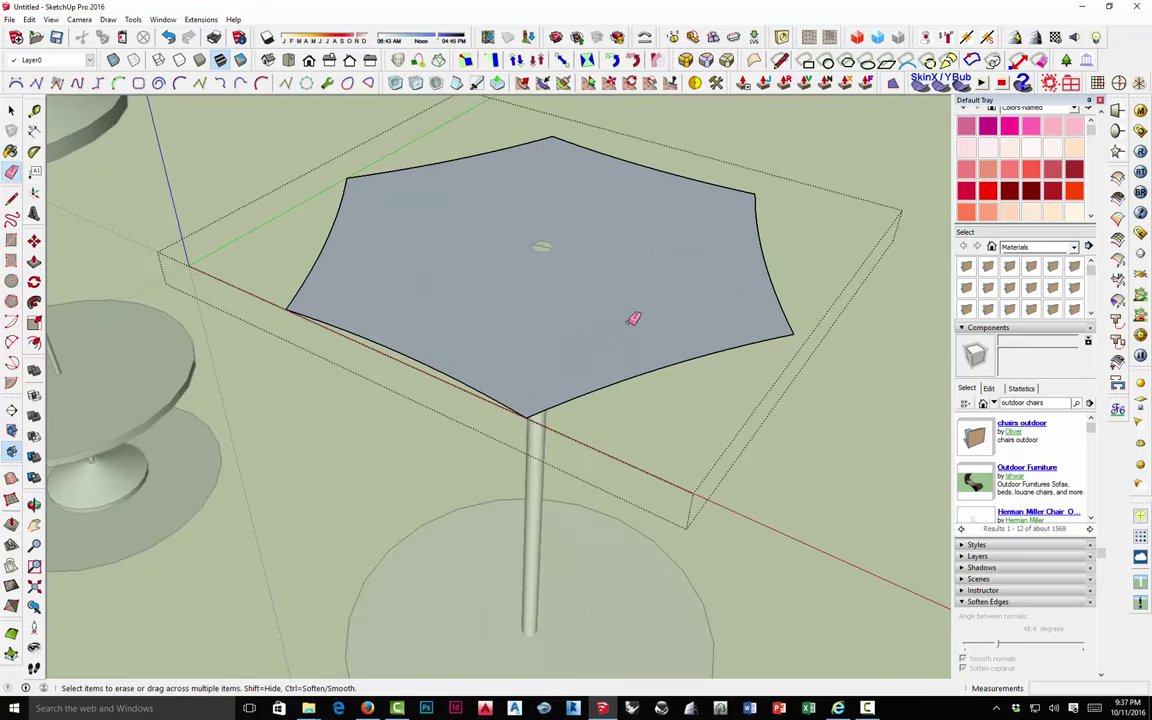
{"action": "key", "text": "p"}
{"action": "left_click_drag", "start_coordinate": [599, 327], "coordinate": [588, 318]}
{"action": "key", "text": "Escape"}
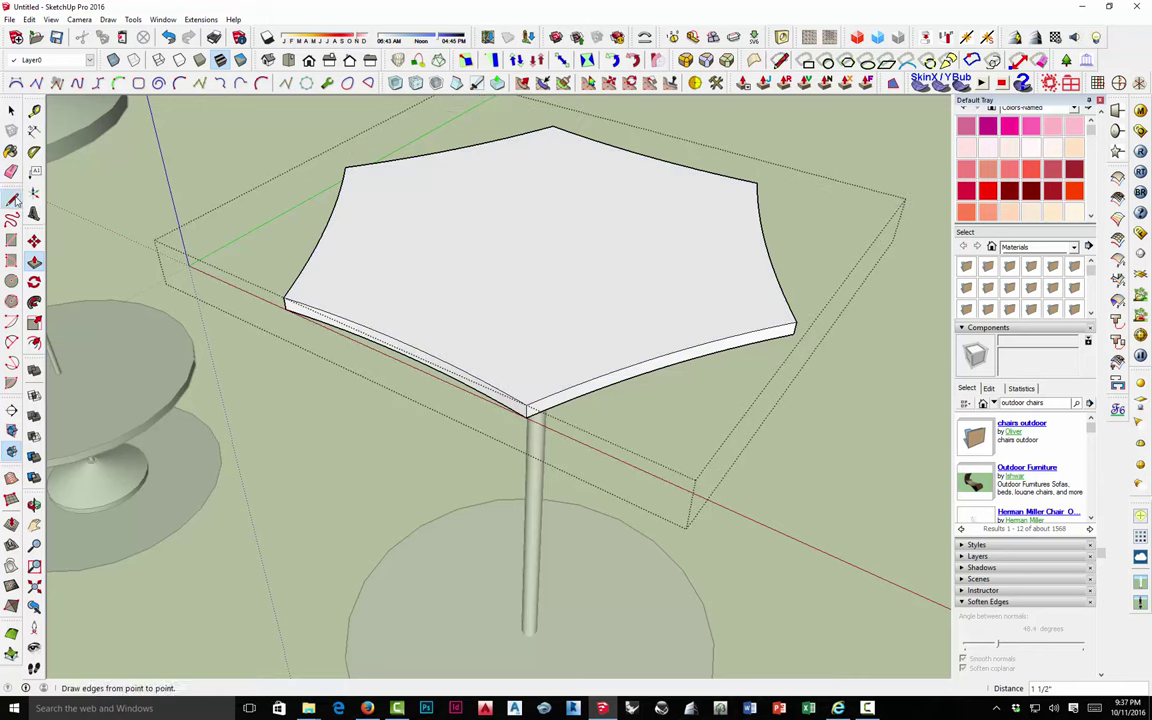
Draw three lines across the canopy's top face, each joining a pair of opposite corners through the centre.
{"action": "key", "text": "l"}
{"action": "left_click", "coordinate": [286, 296]}
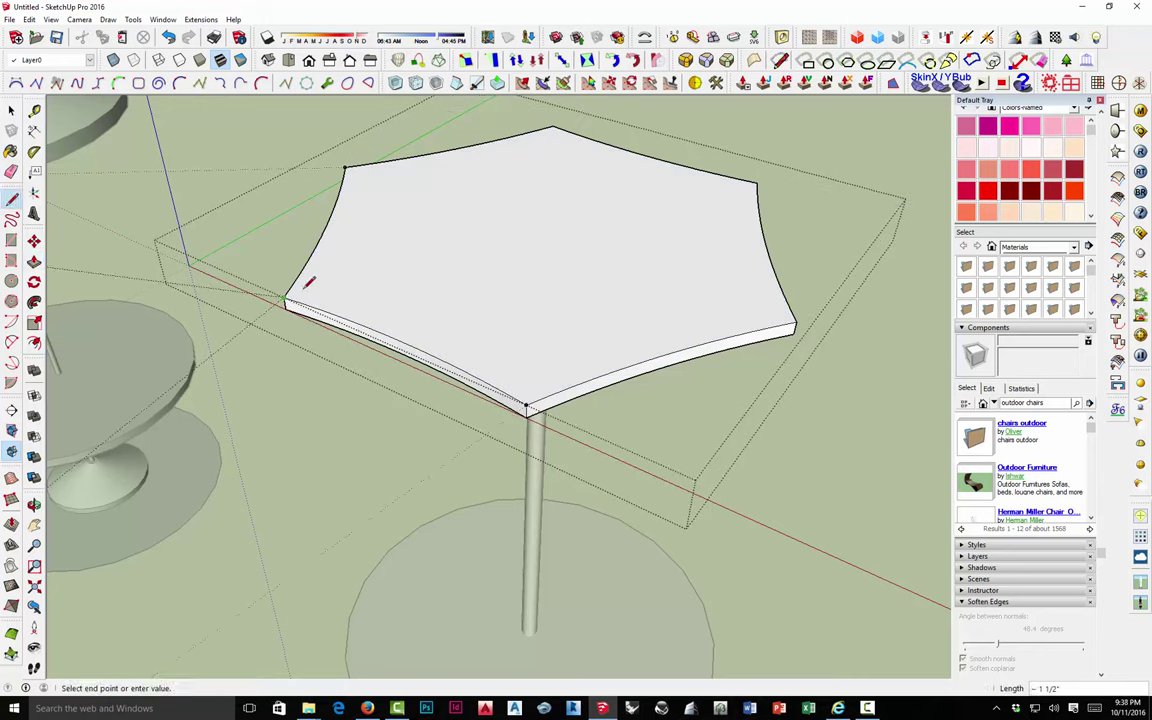
{"action": "left_click", "coordinate": [757, 182]}
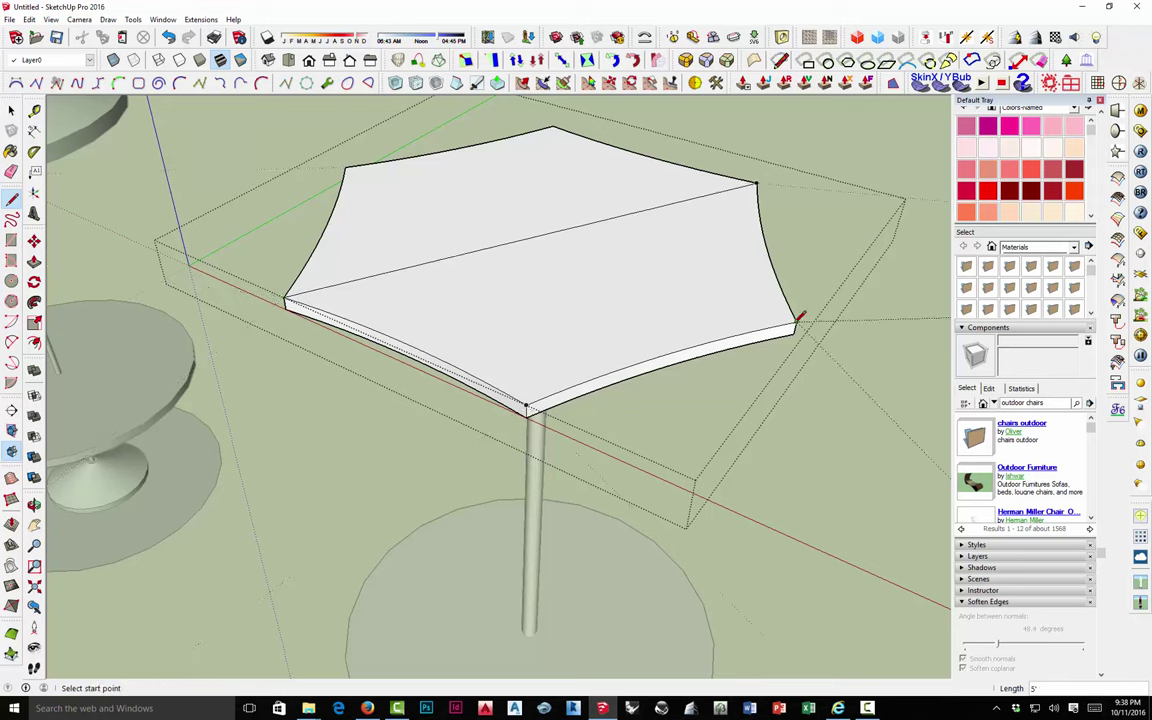
{"action": "left_click", "coordinate": [795, 323]}
{"action": "left_click", "coordinate": [345, 168]}
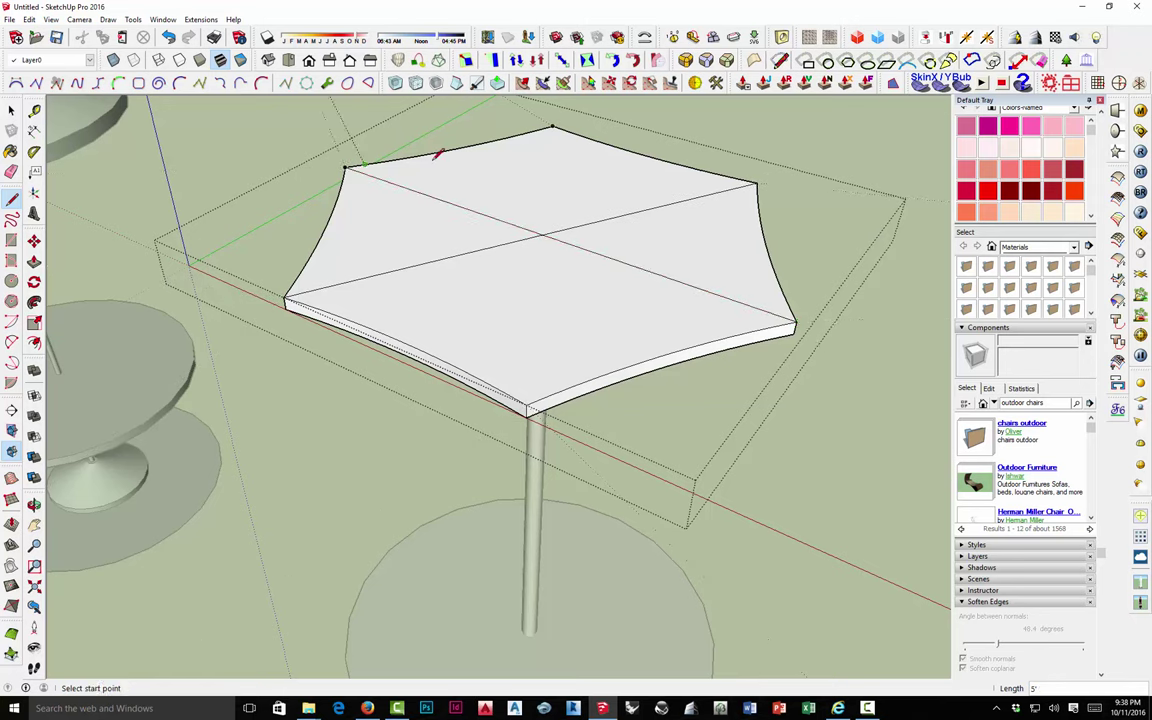
{"action": "left_click", "coordinate": [548, 129]}
{"action": "left_click", "coordinate": [529, 404]}
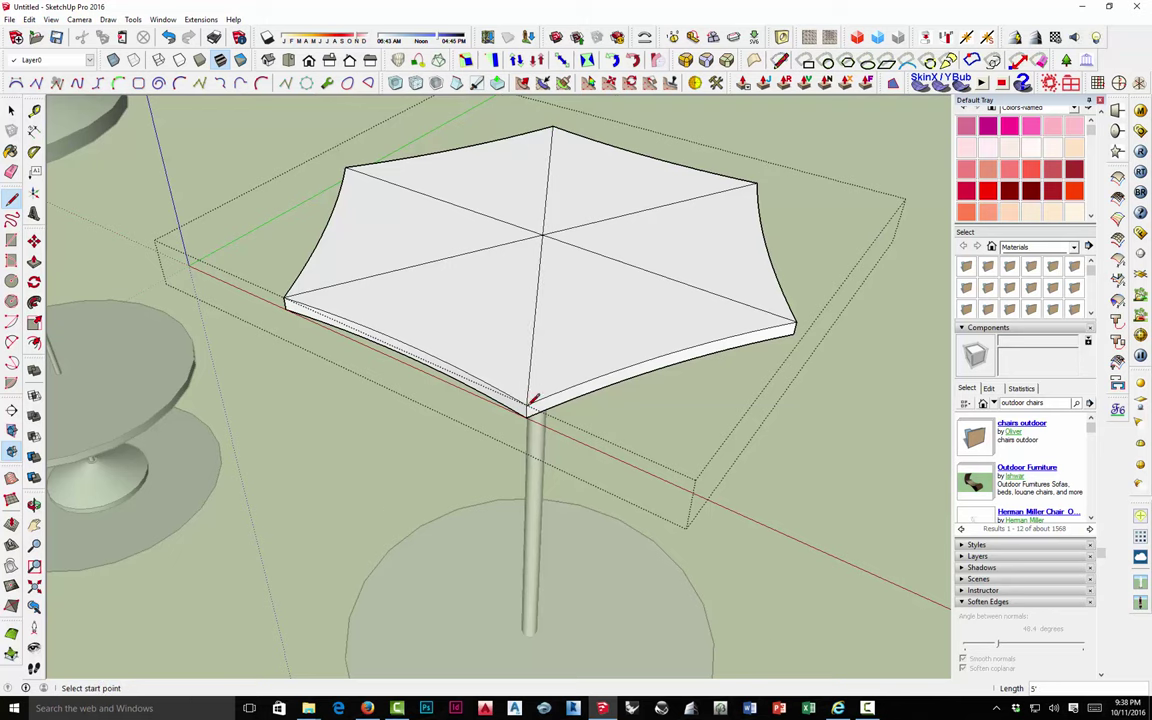
Move the centre point of the canopy's top face straight up about 1' 4" to form the peak, and close the group.
{"action": "middle_click_drag", "start_coordinate": [532, 231], "coordinate": [551, 388]}
{"action": "key", "text": "m"}
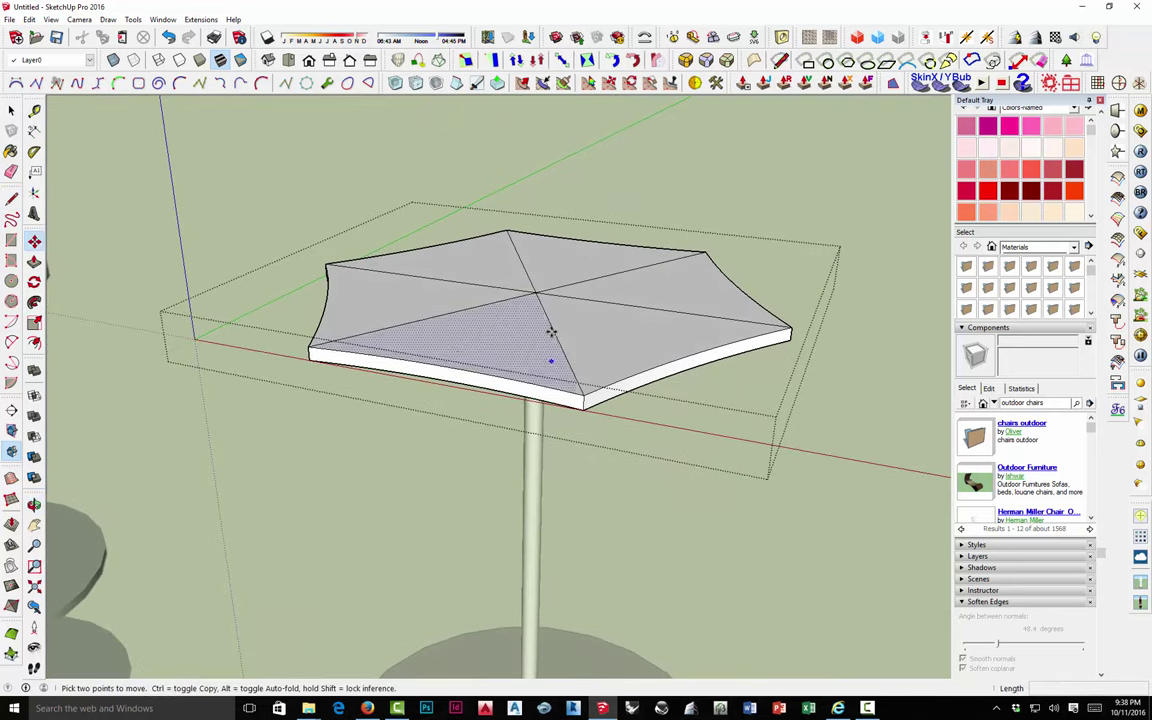
{"action": "left_click", "coordinate": [536, 293]}
{"action": "left_click", "coordinate": [534, 248]}
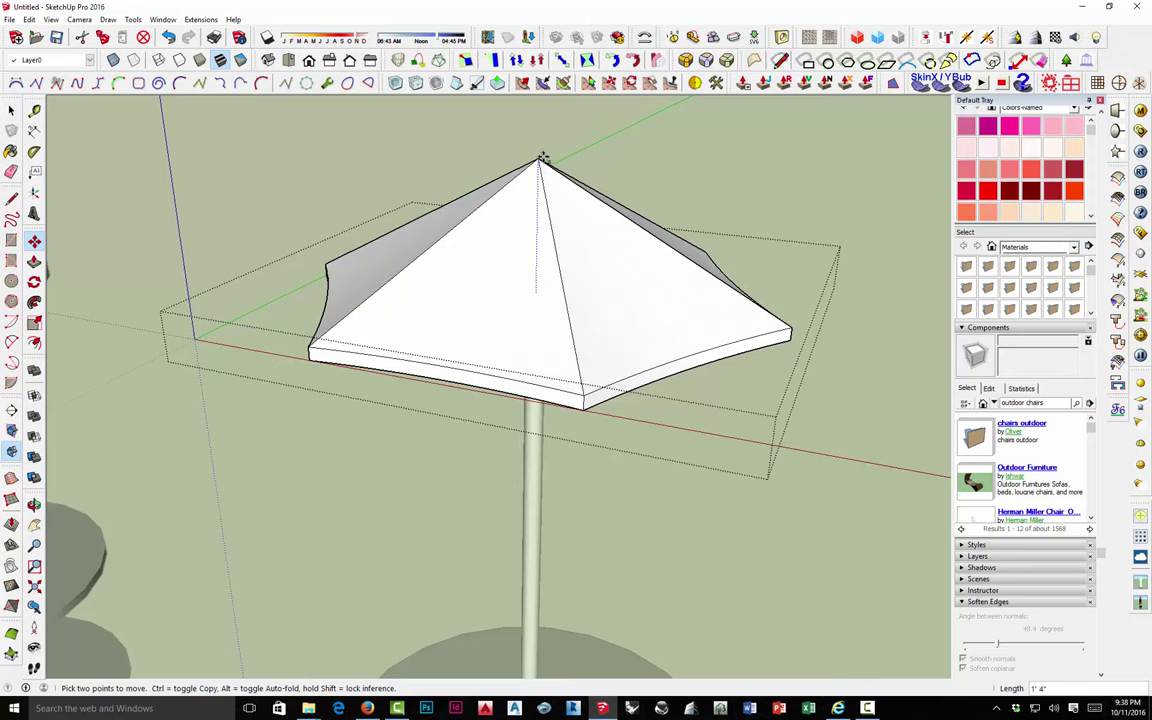
{"action": "left_click", "coordinate": [540, 172]}
{"action": "middle_click_drag", "start_coordinate": [580, 175], "coordinate": [498, 251]}
{"action": "scroll", "coordinate": [498, 251], "scroll_direction": "down", "scroll_amount": 3}
{"action": "key", "text": "space"}
{"action": "left_click", "coordinate": [543, 163]}
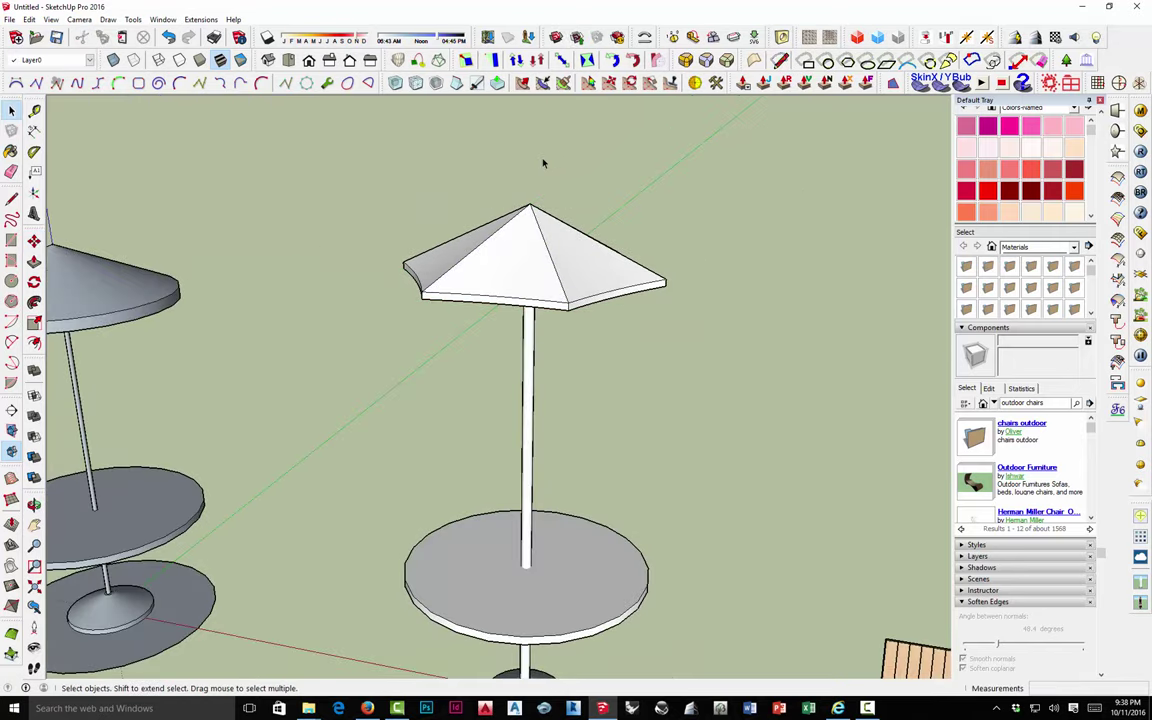
Group all the geometry of the conical base under the second table's pole.
{"action": "middle_click_drag", "start_coordinate": [464, 303], "coordinate": [573, 244]}
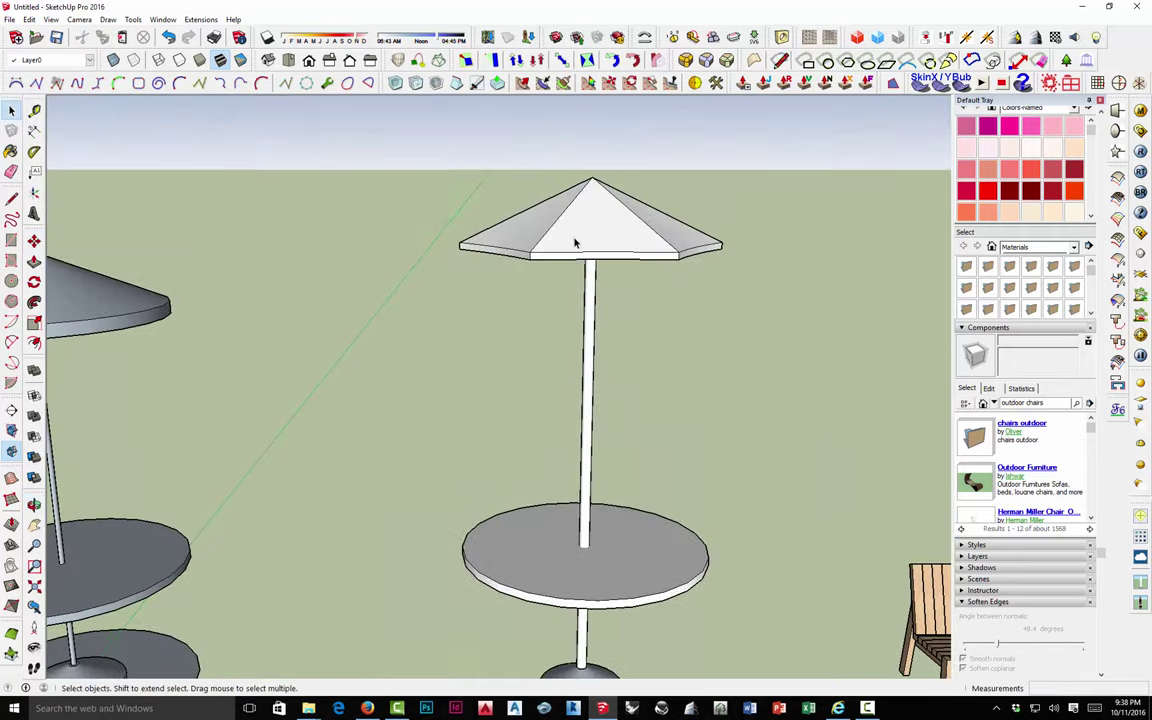
{"action": "left_click", "coordinate": [578, 248]}
{"action": "left_click", "coordinate": [591, 425]}
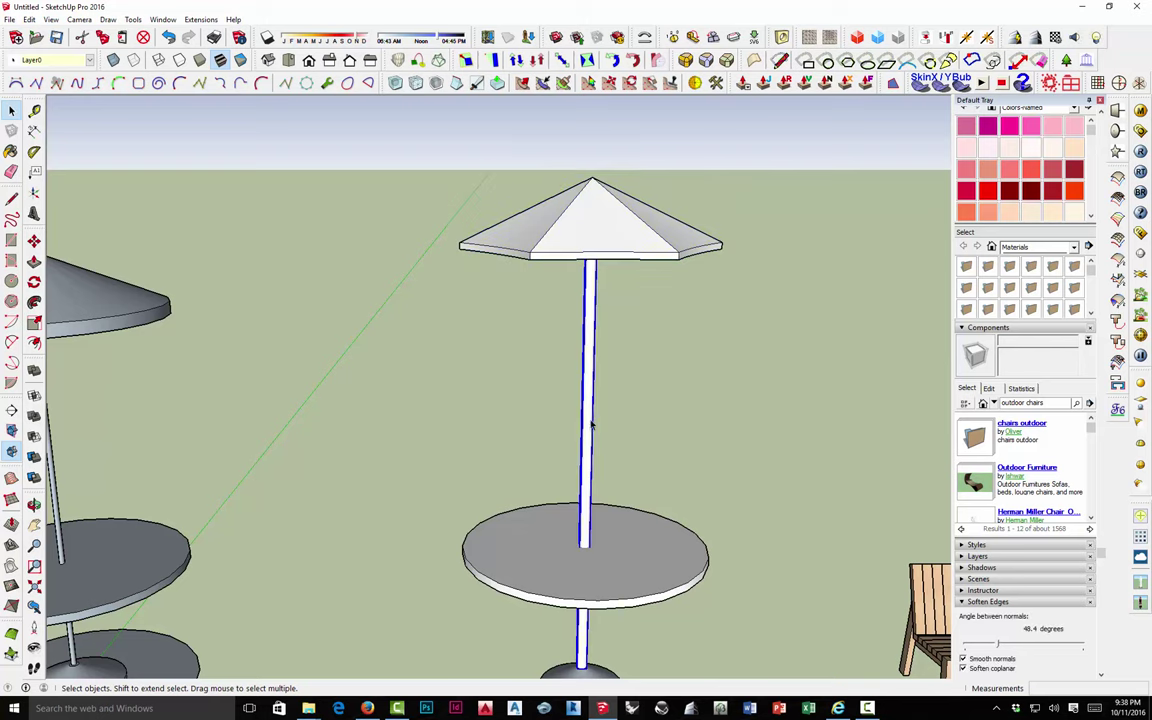
{"action": "left_click", "coordinate": [615, 530]}
{"action": "scroll", "coordinate": [600, 460], "scroll_direction": "down", "scroll_amount": 3}
{"action": "scroll", "coordinate": [604, 497], "scroll_direction": "up", "scroll_amount": 2}
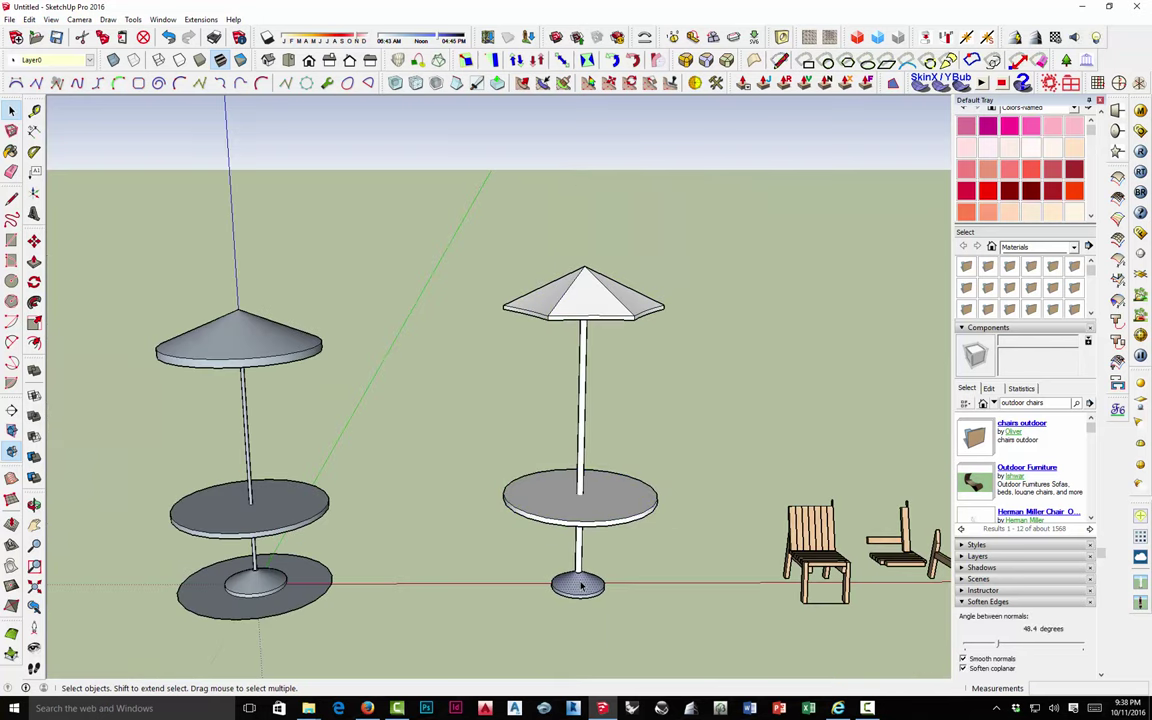
{"action": "middle_click_drag", "start_coordinate": [578, 588], "coordinate": [489, 511]}
{"action": "left_click_drag", "start_coordinate": [534, 570], "coordinate": [629, 621]}
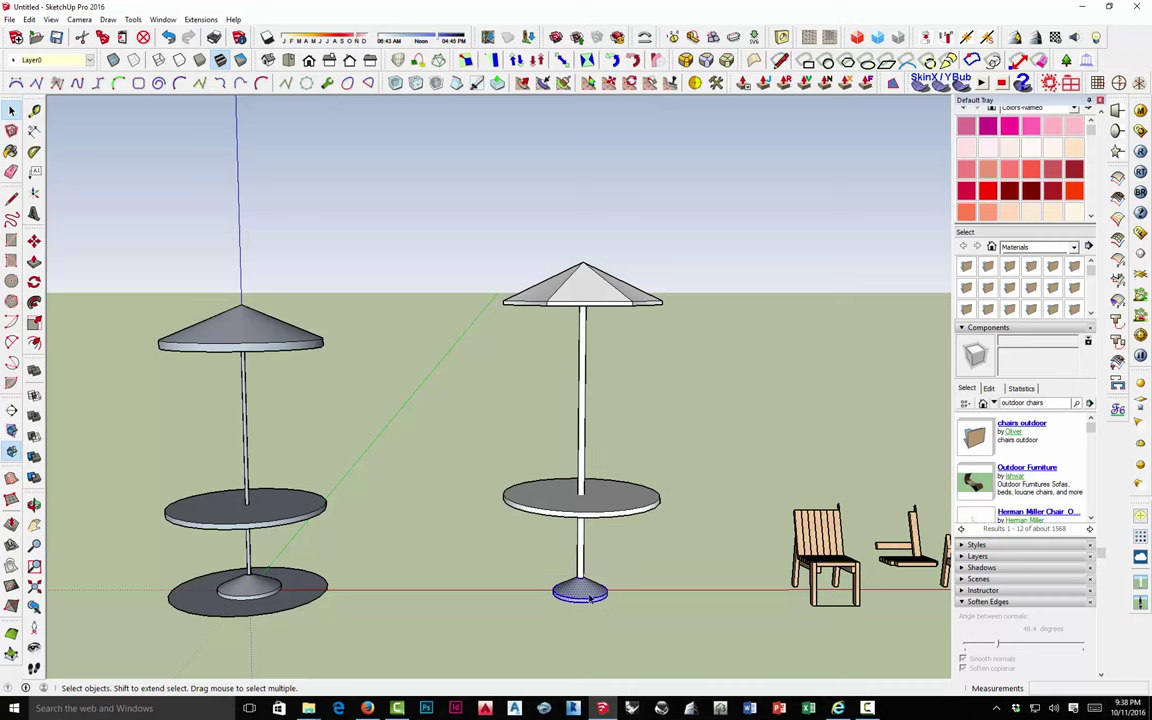
{"action": "right_click", "coordinate": [583, 590]}
{"action": "left_click", "coordinate": [630, 336]}
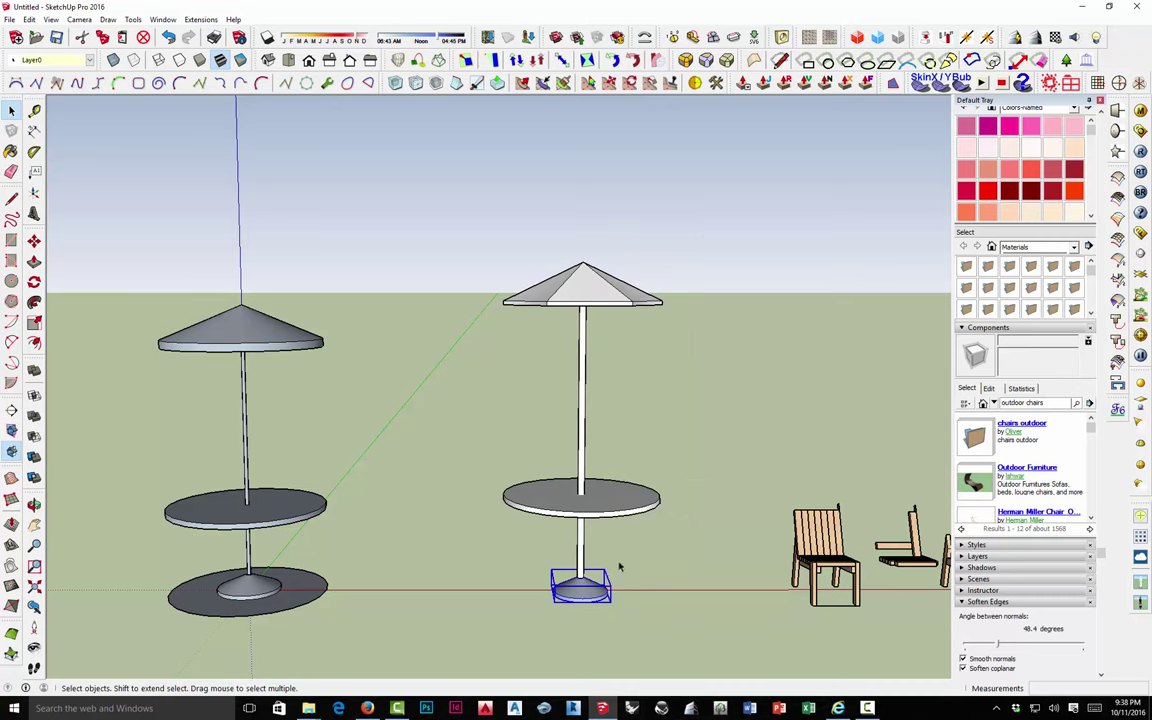
{"action": "left_click", "coordinate": [620, 560]}
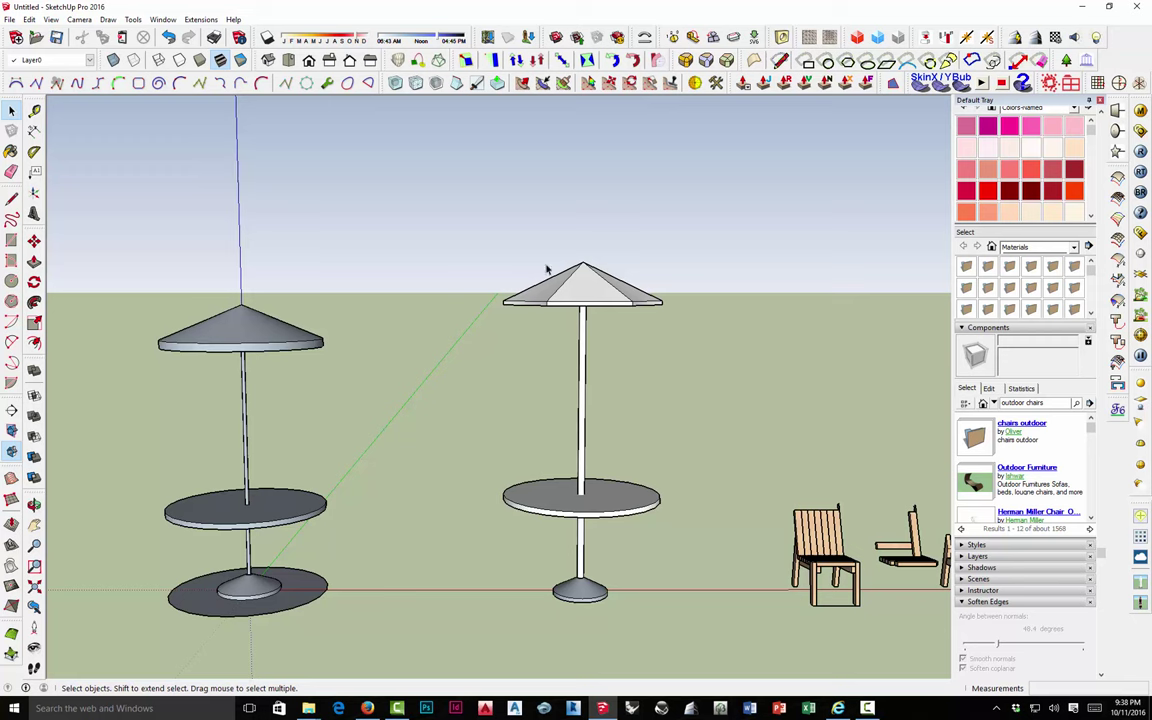
Move the canopy group straight down the second table's pole by about 1' 11".
{"action": "left_click", "coordinate": [605, 290]}
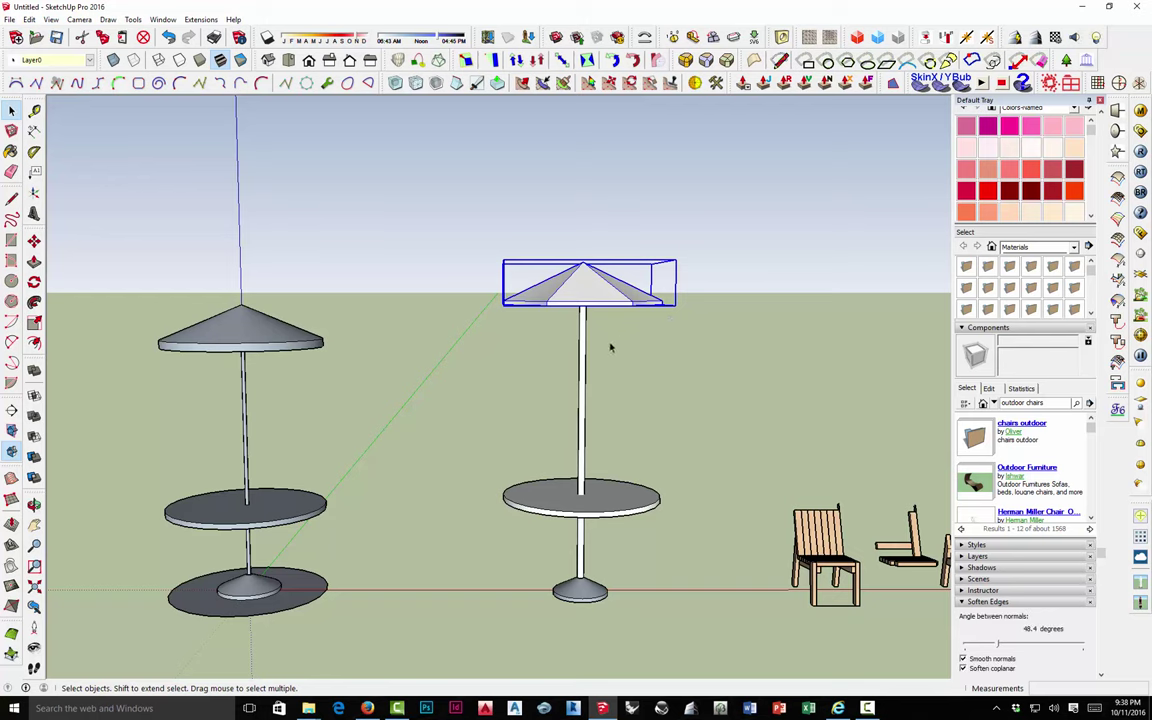
{"action": "middle_click_drag", "start_coordinate": [609, 342], "coordinate": [560, 357]}
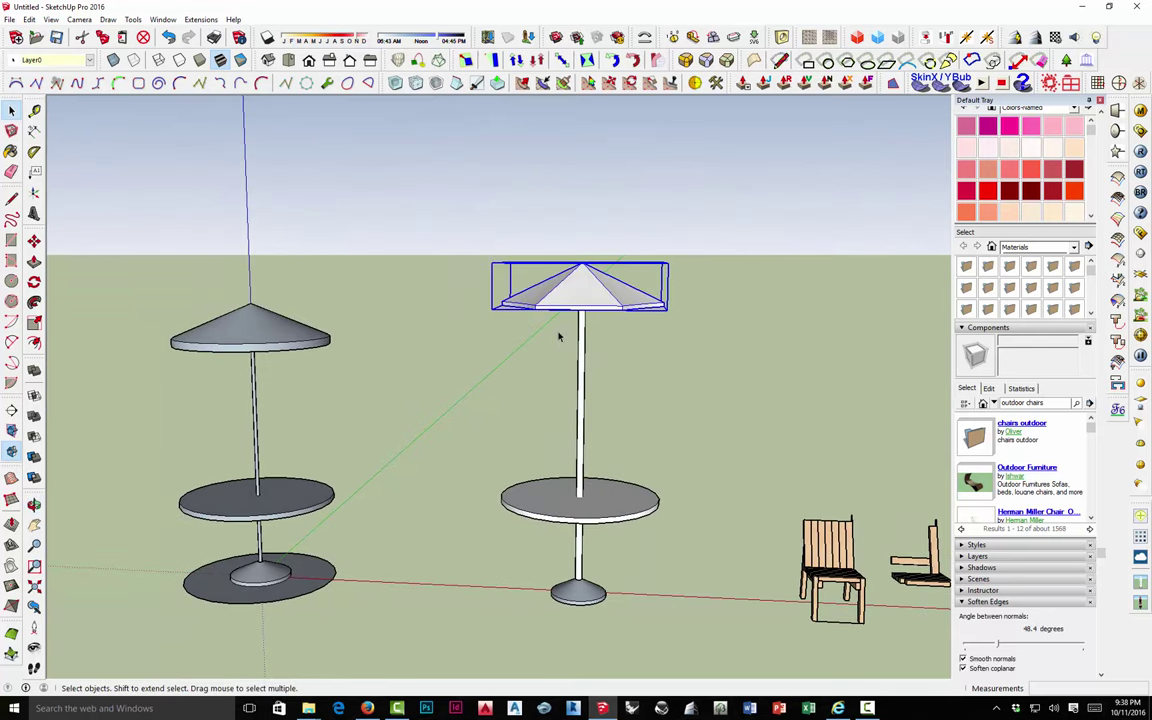
{"action": "key", "text": "m"}
{"action": "left_click", "coordinate": [582, 268]}
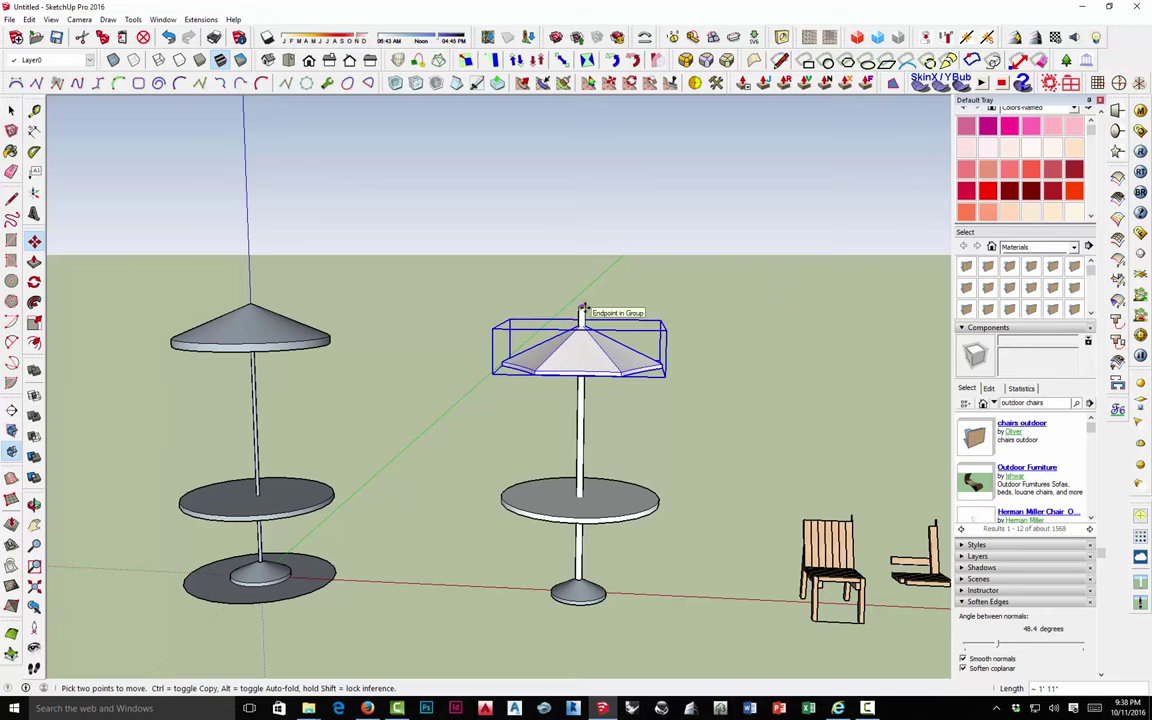
{"action": "mouse_move", "coordinate": [562, 345]}
{"action": "middle_mouse_down"}
{"action": "mouse_move", "coordinate": [555, 386]}
{"action": "mouse_move", "coordinate": [584, 341]}
{"action": "middle_mouse_up"}
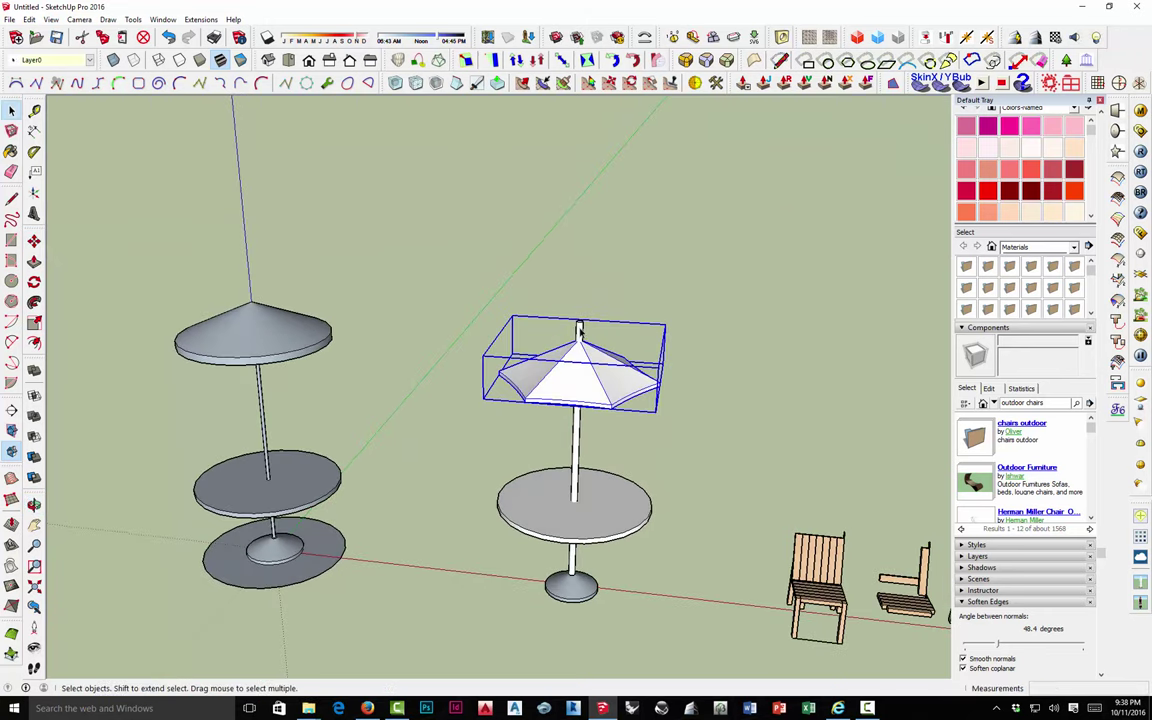
Open the pole group and move its top end down about 7 1/2" to the canopy's peak.
{"action": "double_click", "coordinate": [578, 328]}
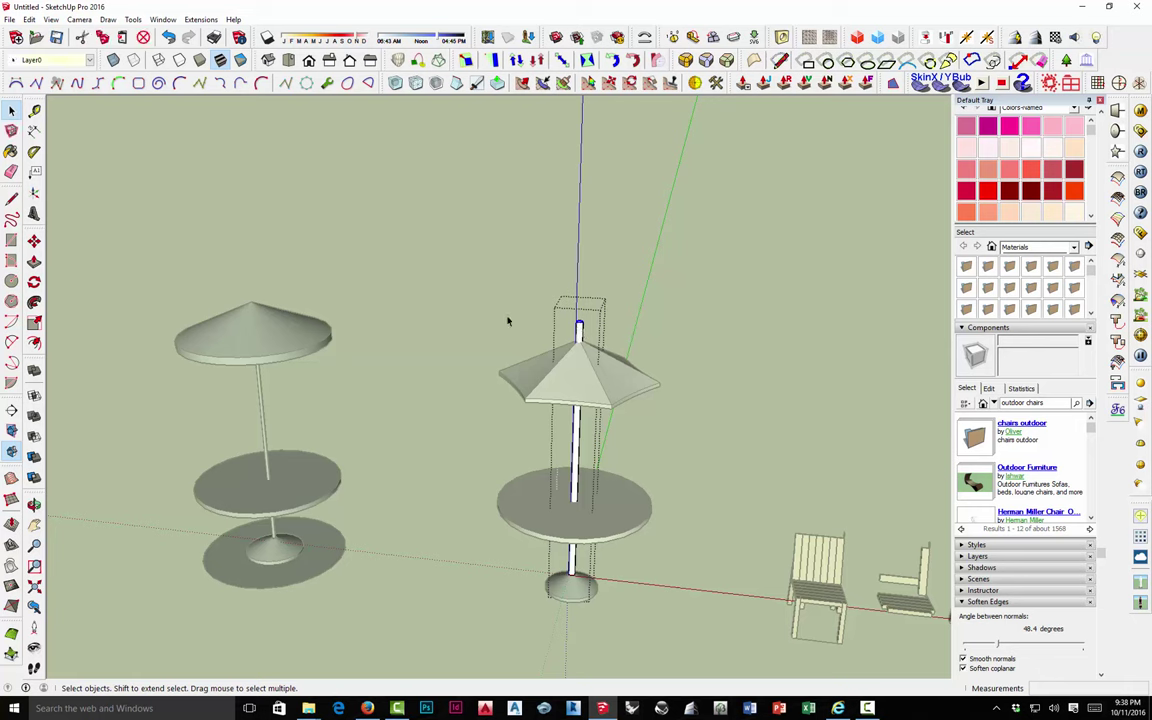
{"action": "key", "text": "m"}
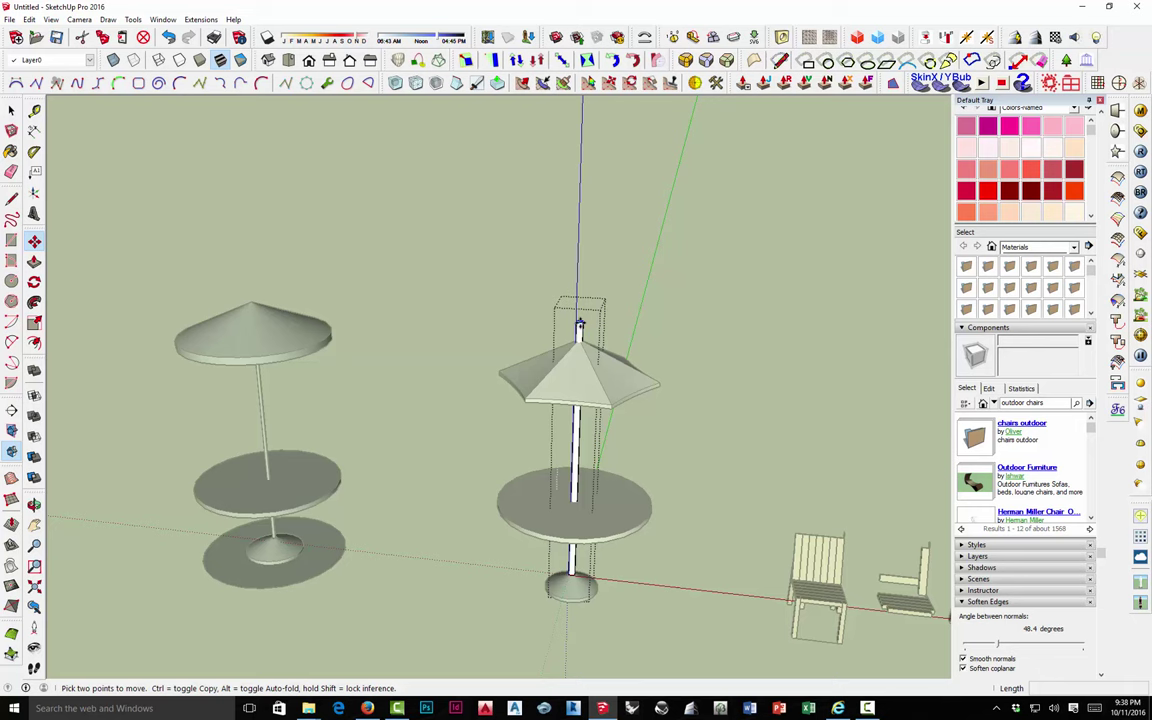
{"action": "left_click", "coordinate": [579, 326]}
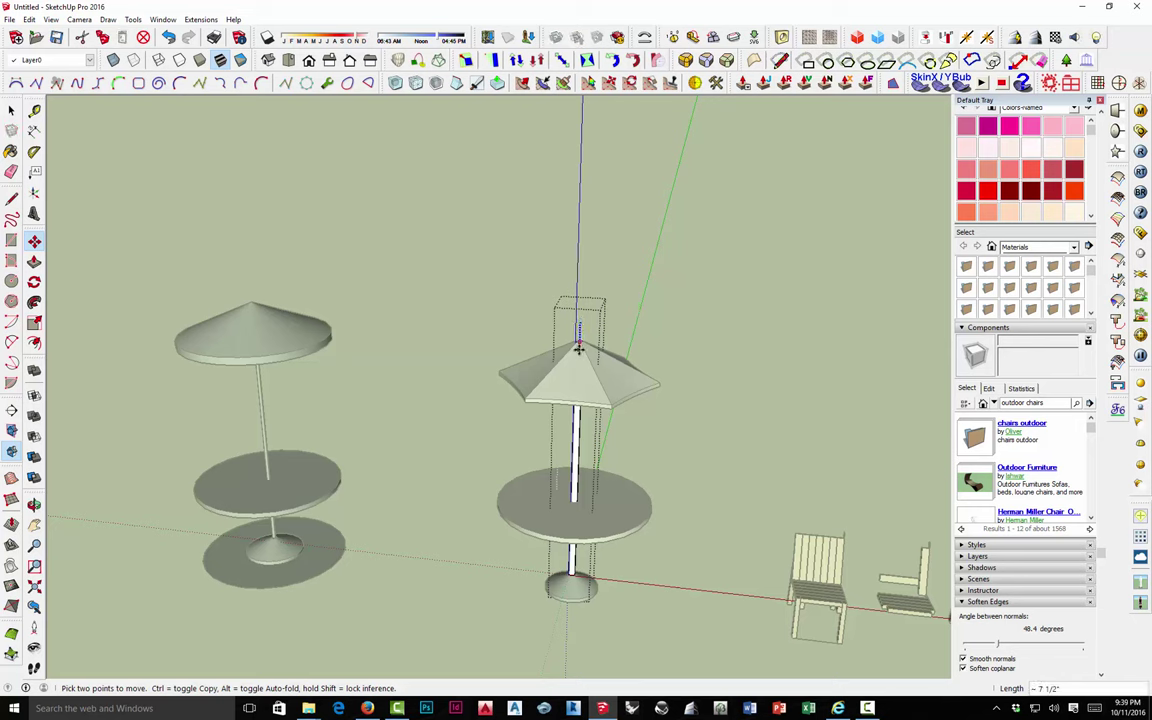
{"action": "scroll", "coordinate": [579, 347], "scroll_direction": "up", "scroll_amount": 5}
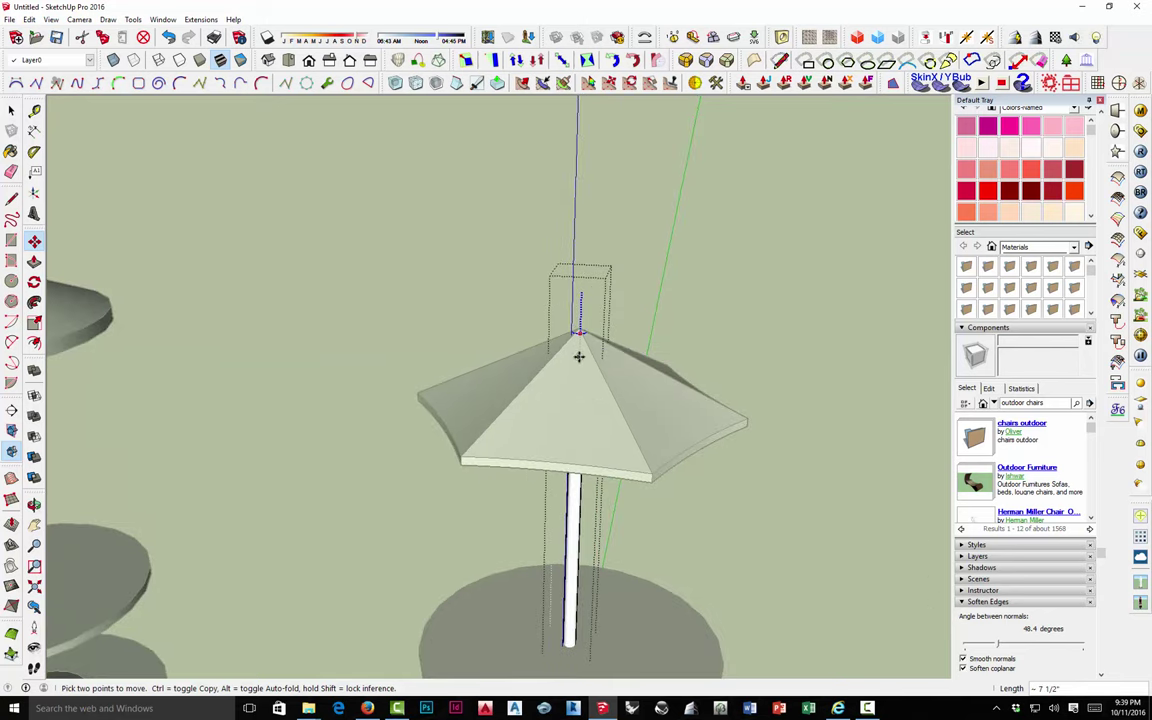
{"action": "middle_click_drag", "start_coordinate": [577, 350], "coordinate": [581, 222]}
{"action": "key", "text": "space"}
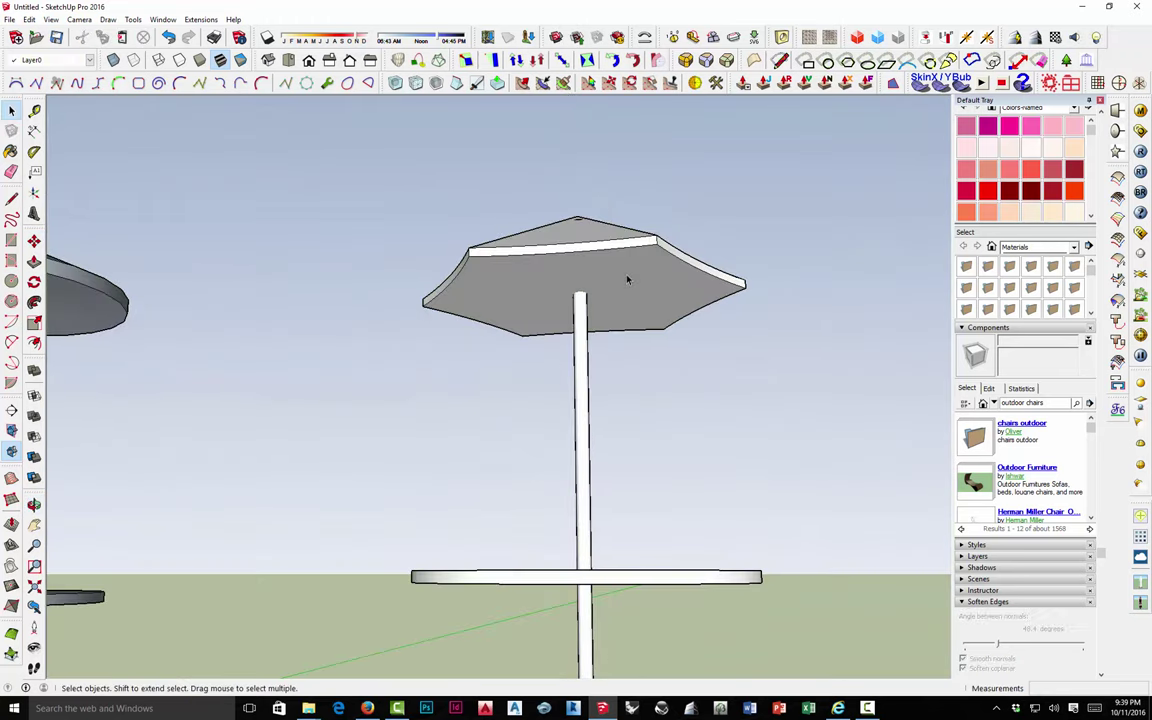
{"action": "double_click", "coordinate": [628, 280]}
{"action": "left_click", "coordinate": [621, 285]}
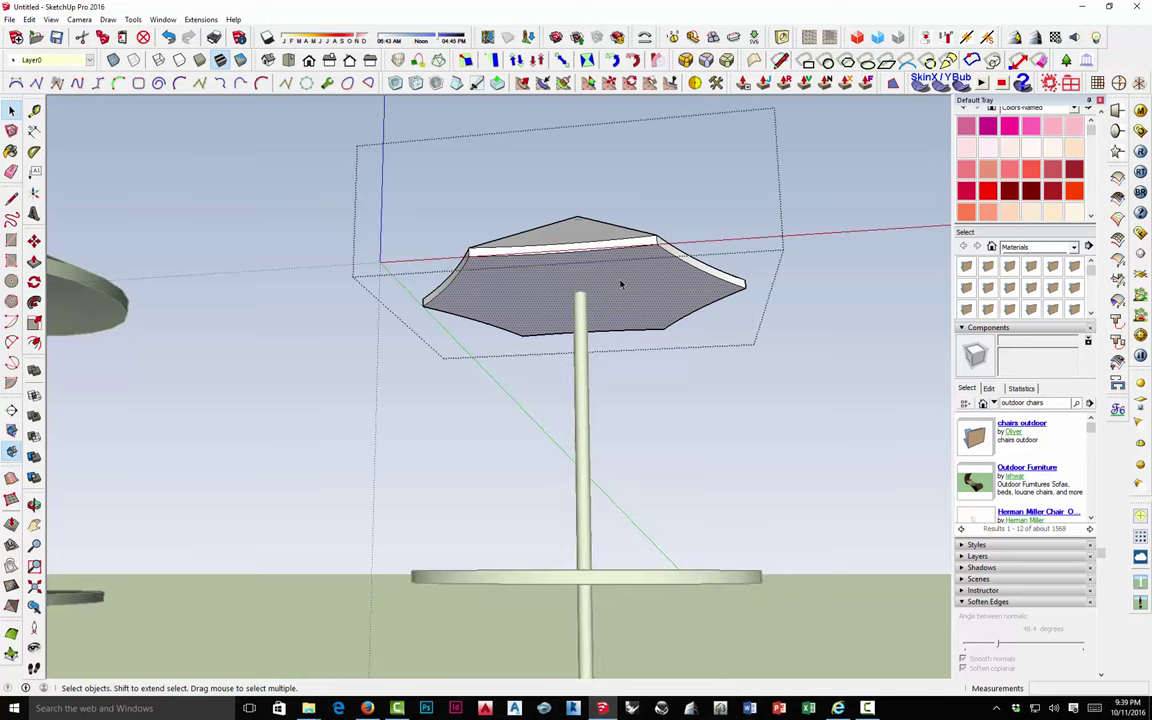
{"action": "middle_click_drag", "start_coordinate": [620, 283], "coordinate": [620, 432]}
{"action": "left_click", "coordinate": [620, 432]}
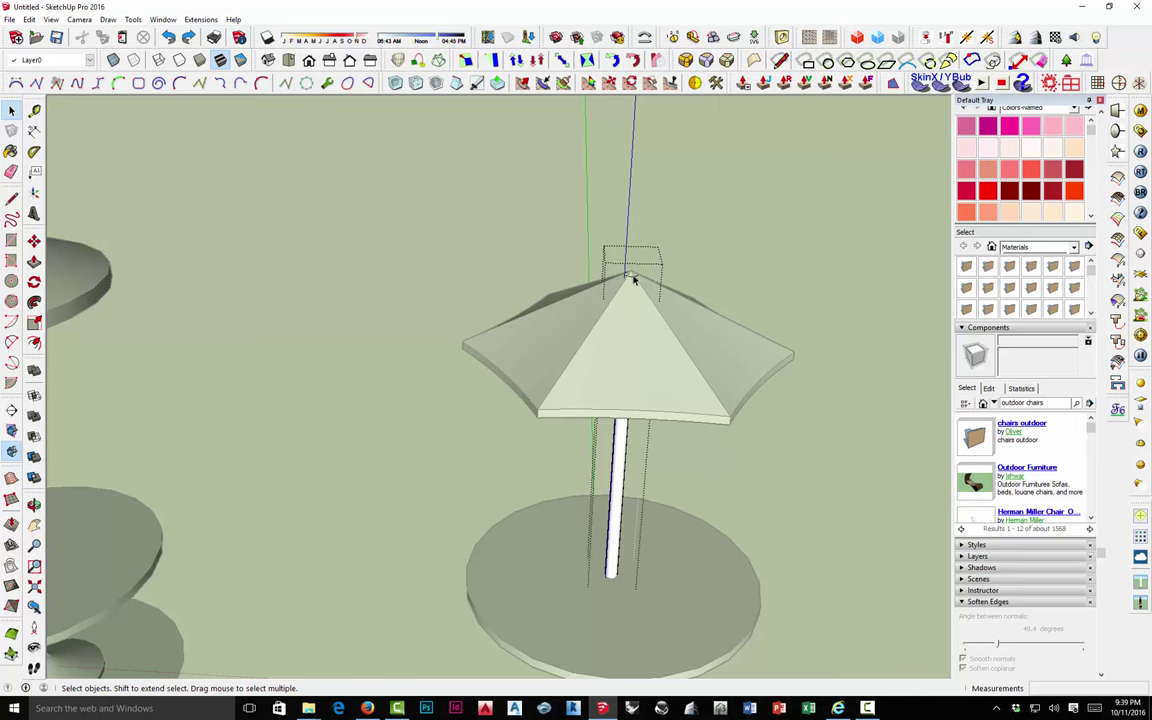
Lower the pole's top end about 2' along the vertical axis so it sits below the canopy.
{"action": "mouse_move", "coordinate": [632, 280]}
{"action": "middle_mouse_down"}
{"action": "mouse_move", "coordinate": [630, 316]}
{"action": "mouse_move", "coordinate": [611, 279]}
{"action": "middle_mouse_up"}
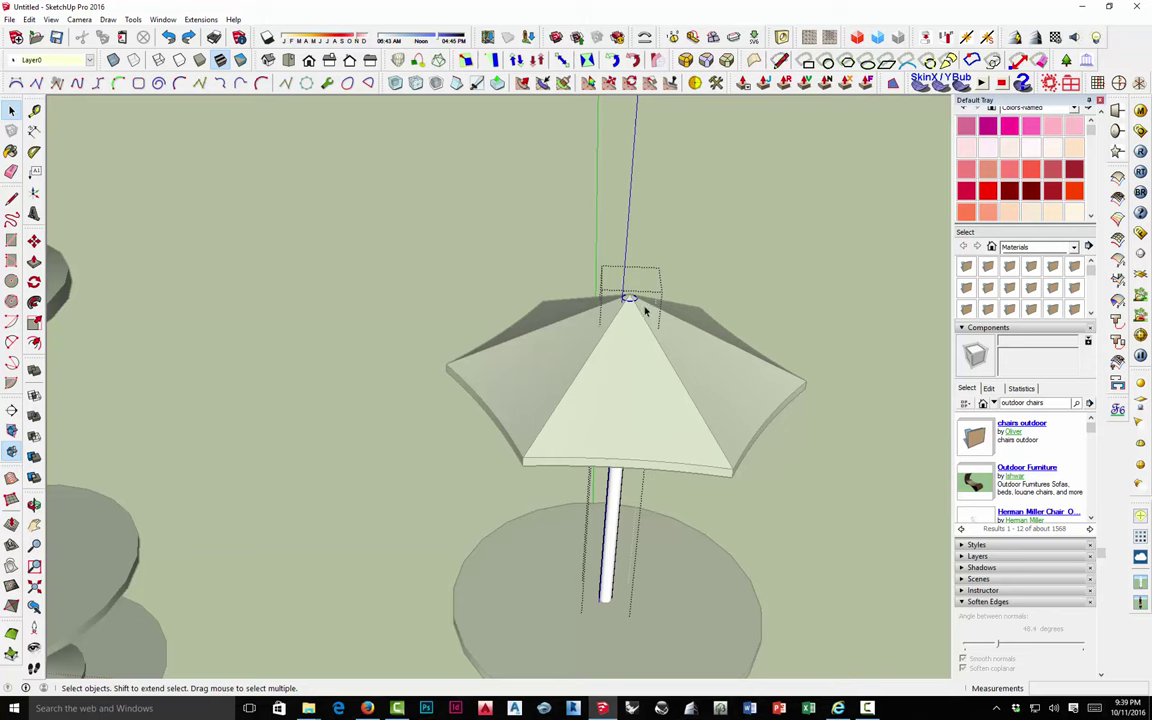
{"action": "middle_click_drag", "start_coordinate": [627, 360], "coordinate": [614, 234]}
{"action": "key", "text": "m"}
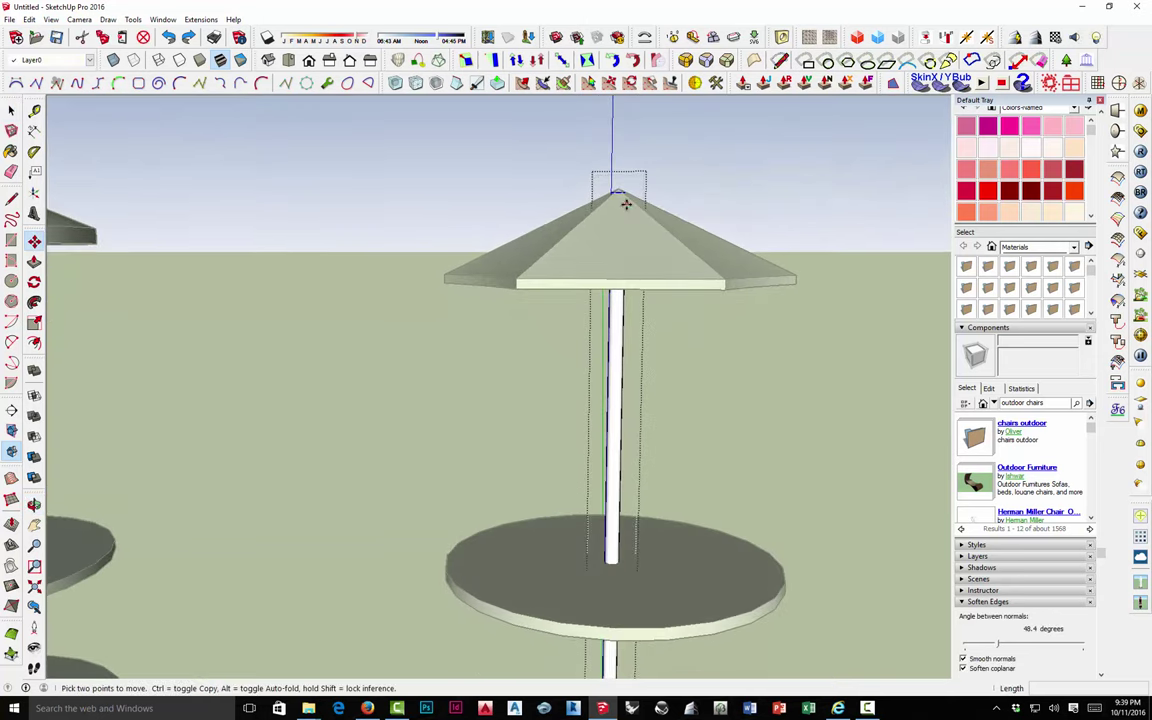
{"action": "left_click", "coordinate": [618, 193]}
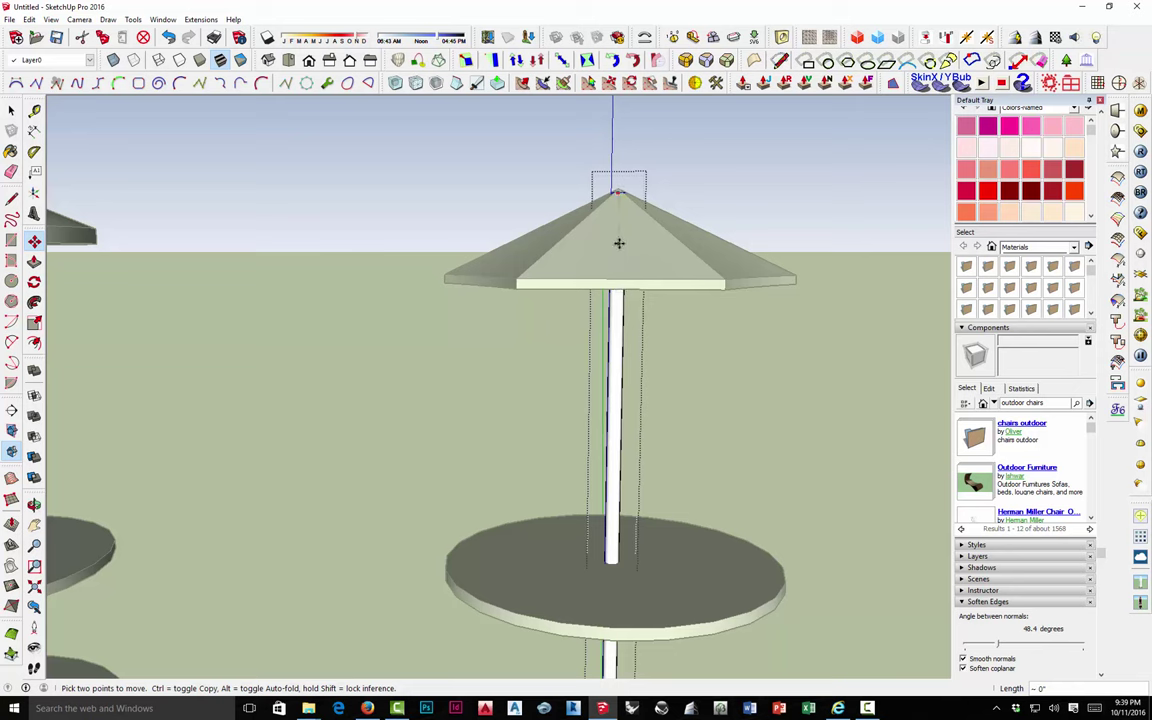
{"action": "scroll", "coordinate": [619, 243], "scroll_direction": "down", "scroll_amount": 2}
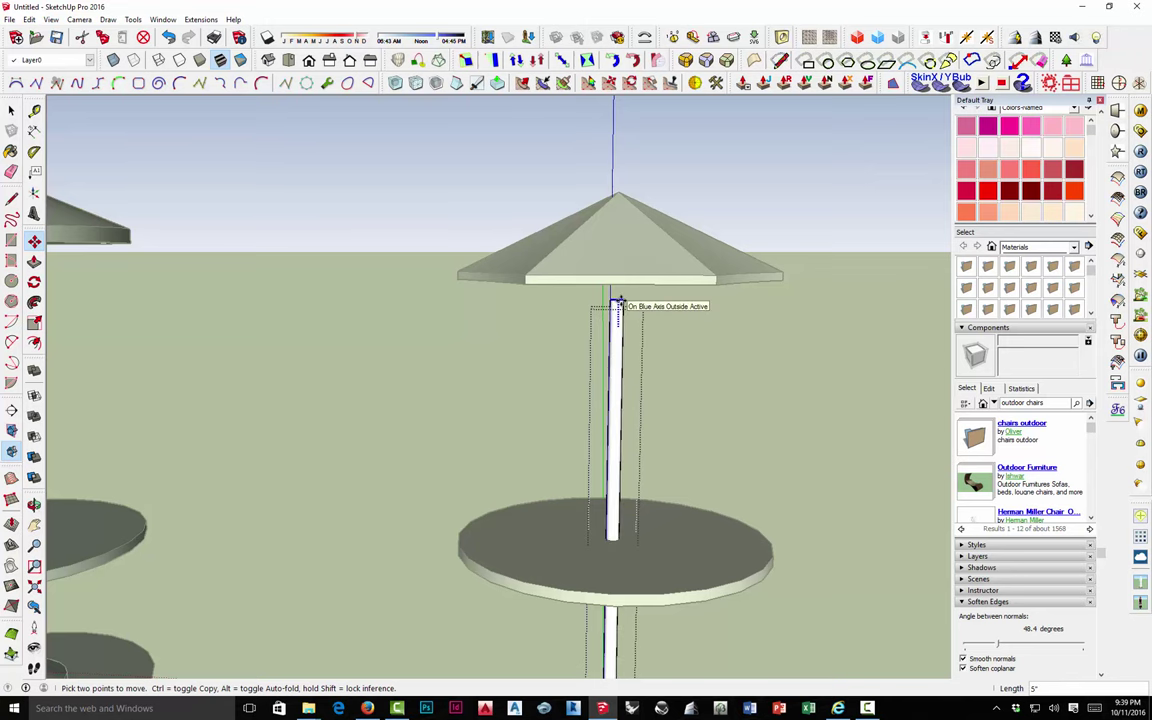
{"action": "middle_click_drag", "start_coordinate": [605, 289], "coordinate": [541, 398]}
{"action": "key", "text": "m"}
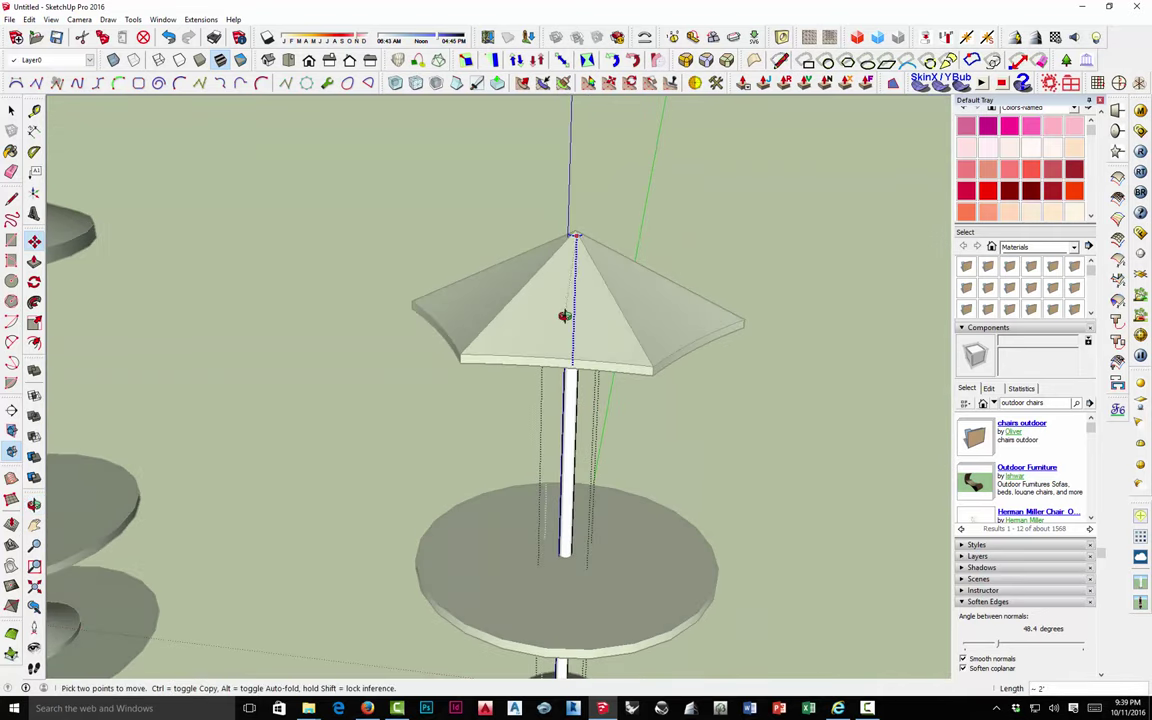
Delete the flat underside face inside the canopy group to hollow it out, and close the group.
{"action": "middle_click_drag", "start_coordinate": [566, 298], "coordinate": [588, 262]}
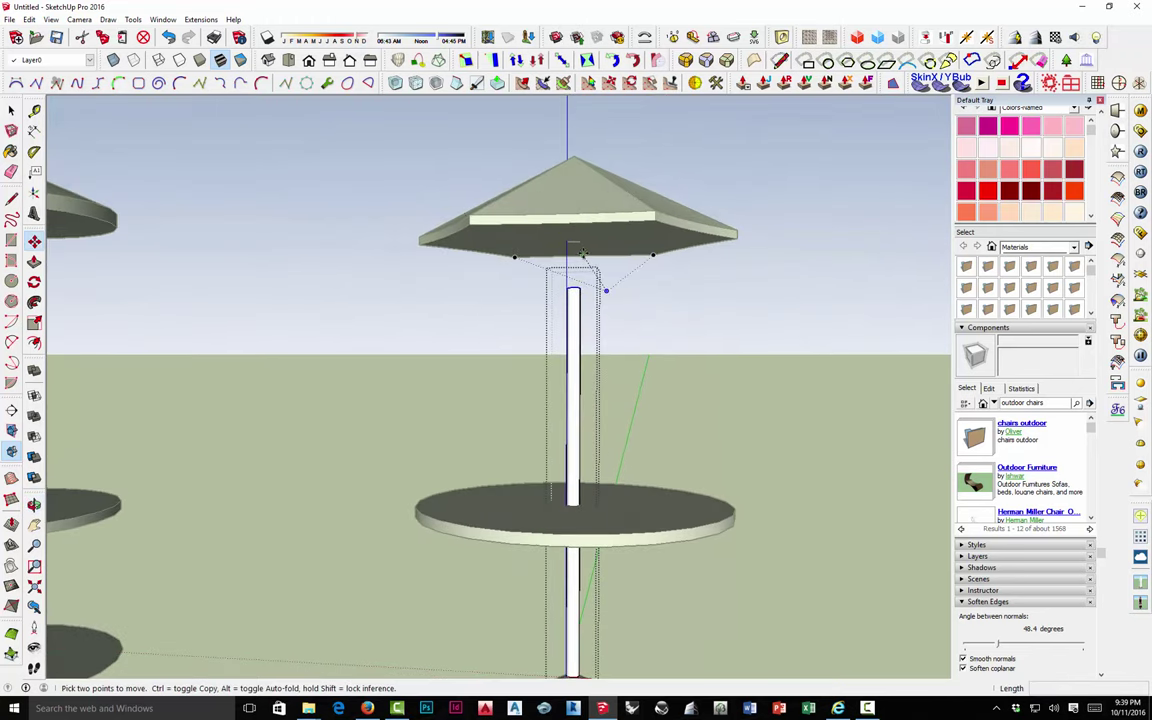
{"action": "key", "text": "space"}
{"action": "left_click", "coordinate": [703, 196]}
{"action": "double_click", "coordinate": [639, 246]}
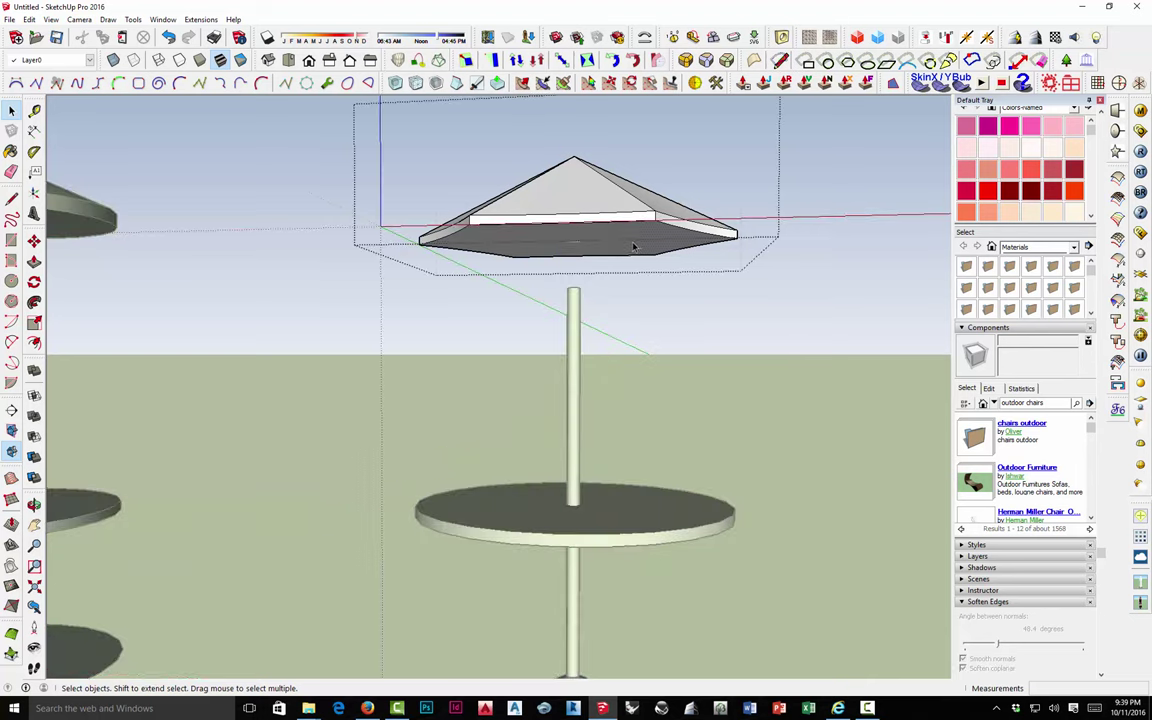
{"action": "key", "text": "Escape"}
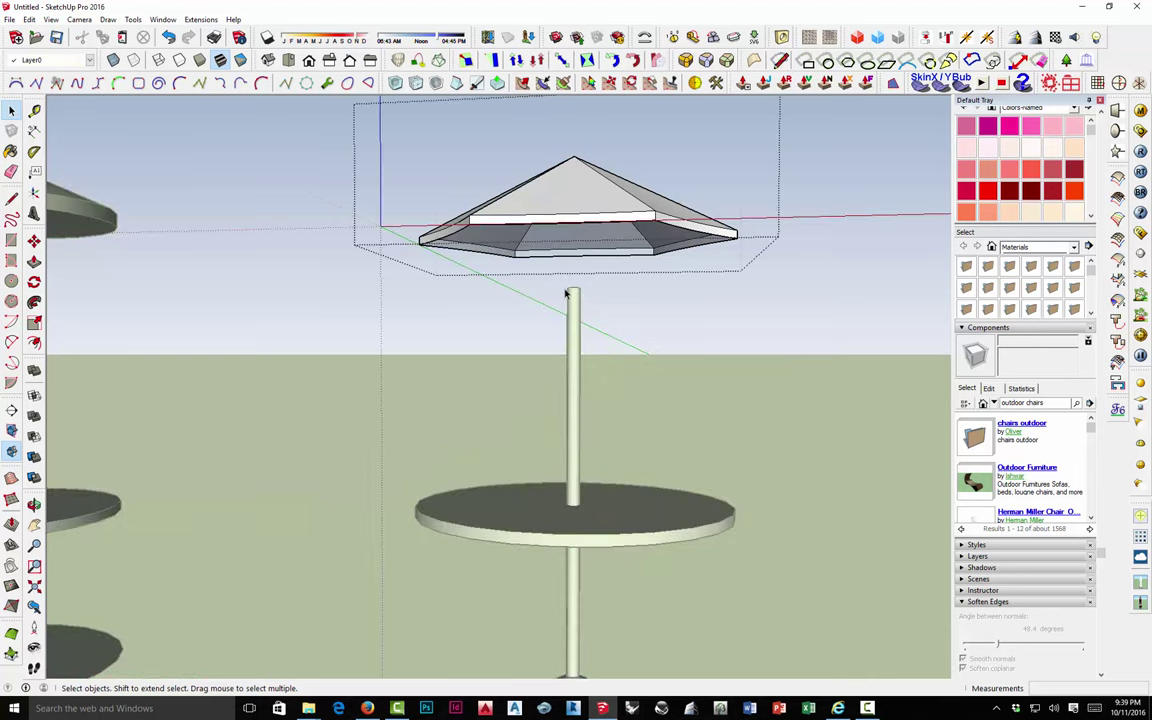
{"action": "middle_click_drag", "start_coordinate": [567, 293], "coordinate": [571, 329]}
{"action": "key", "text": "Escape"}
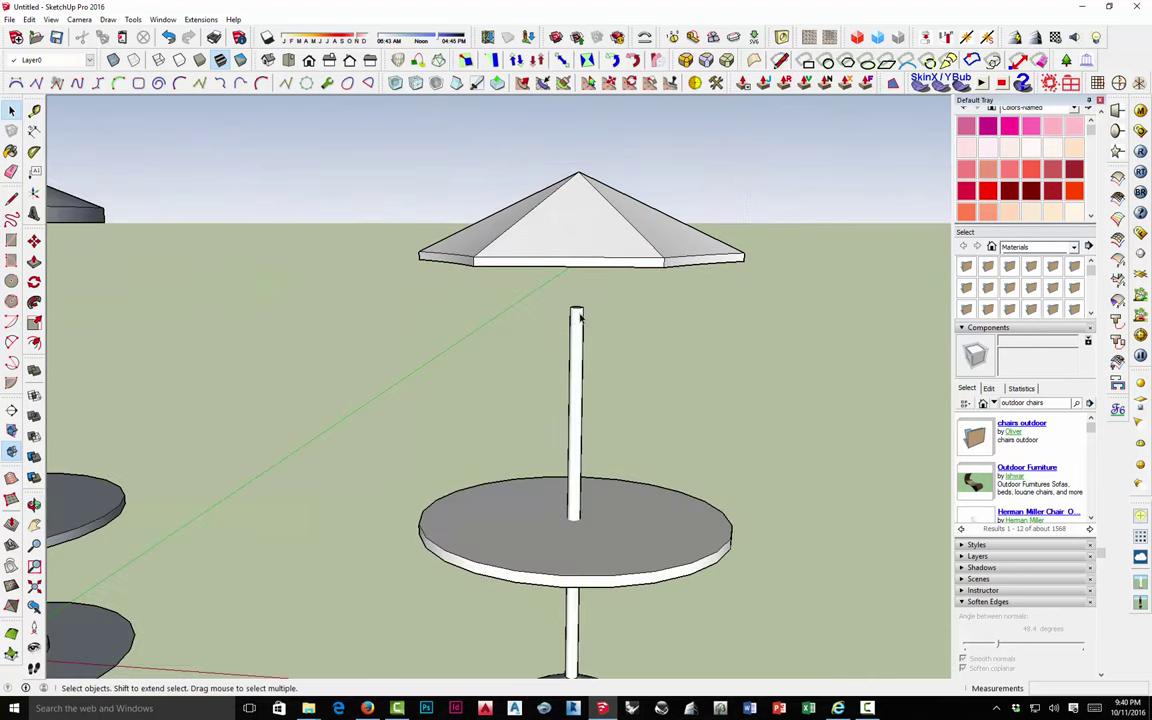
Try to move the pole's top end back up about 2' 1" into the hollow canopy.
{"action": "double_click", "coordinate": [568, 305]}
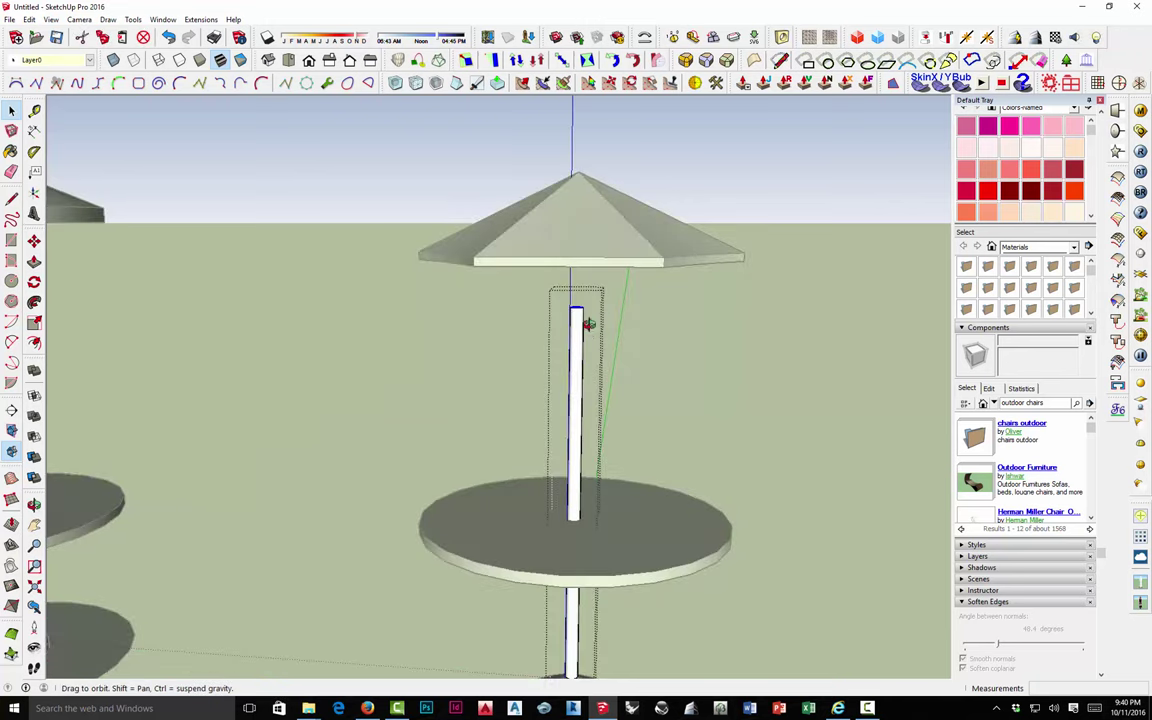
{"action": "middle_click_drag", "start_coordinate": [588, 323], "coordinate": [573, 262]}
{"action": "key", "text": "m"}
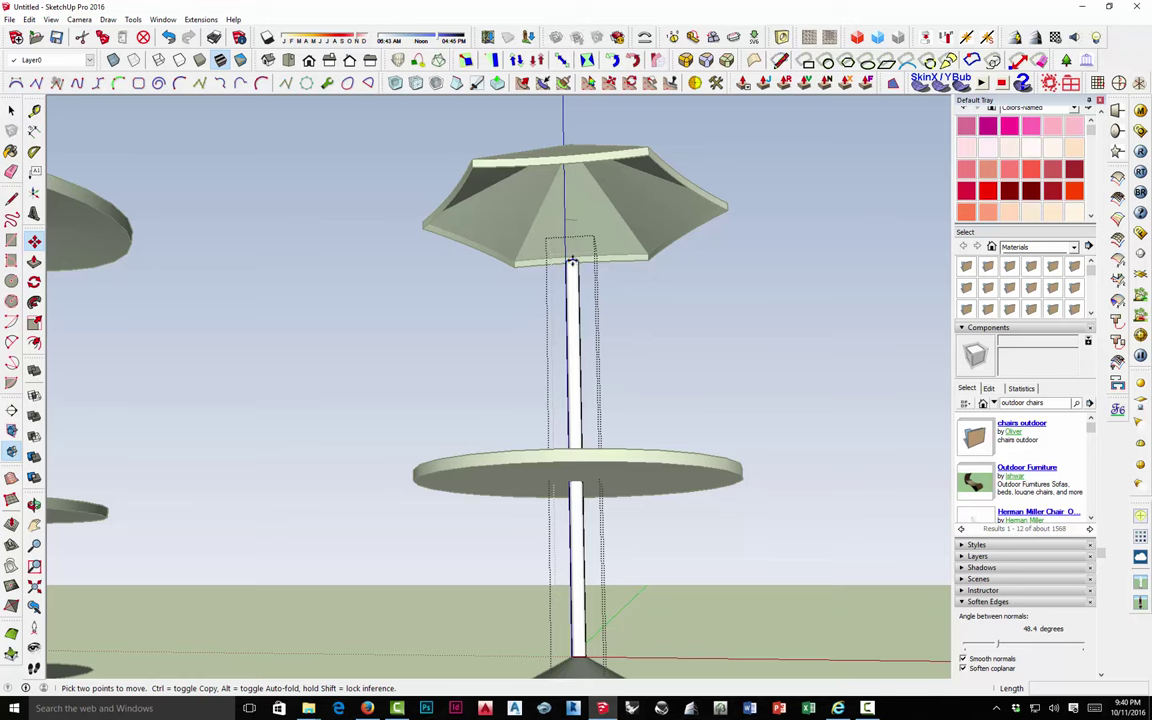
{"action": "left_click", "coordinate": [572, 262]}
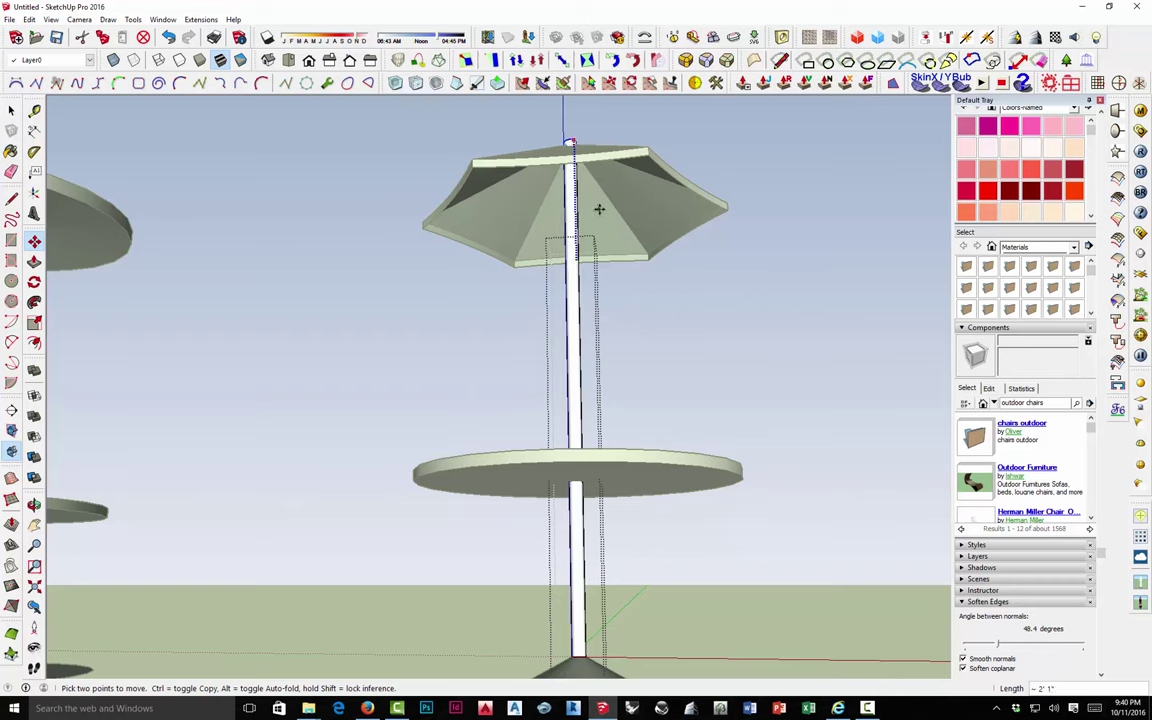
{"action": "middle_click_drag", "start_coordinate": [599, 208], "coordinate": [591, 175]}
{"action": "scroll", "coordinate": [581, 216], "scroll_direction": "down", "scroll_amount": 5}
{"action": "middle_click_drag", "start_coordinate": [581, 218], "coordinate": [563, 159]}
{"action": "scroll", "coordinate": [564, 162], "scroll_direction": "up", "scroll_amount": 5}
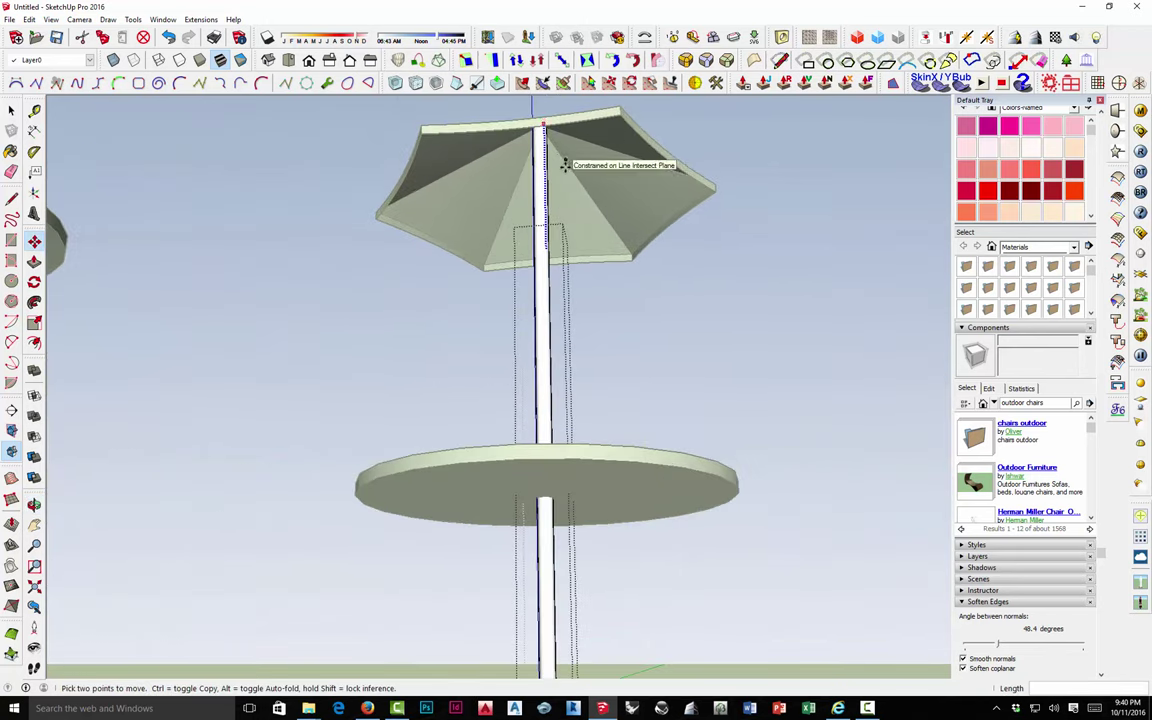
{"action": "mouse_move", "coordinate": [515, 203]}
{"action": "middle_mouse_down"}
{"action": "mouse_move", "coordinate": [540, 270]}
{"action": "mouse_move", "coordinate": [519, 357]}
{"action": "mouse_move", "coordinate": [532, 419]}
{"action": "mouse_move", "coordinate": [540, 301]}
{"action": "middle_mouse_up"}
{"action": "left_click", "coordinate": [537, 280]}
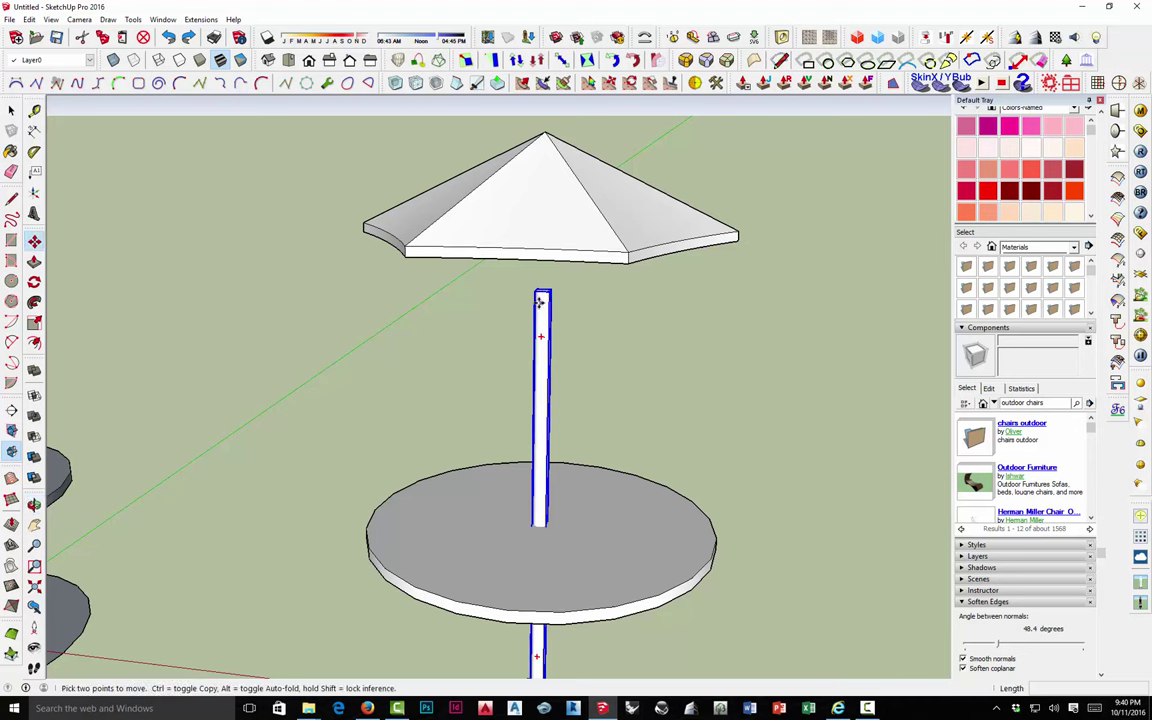
{"action": "key", "text": "space"}
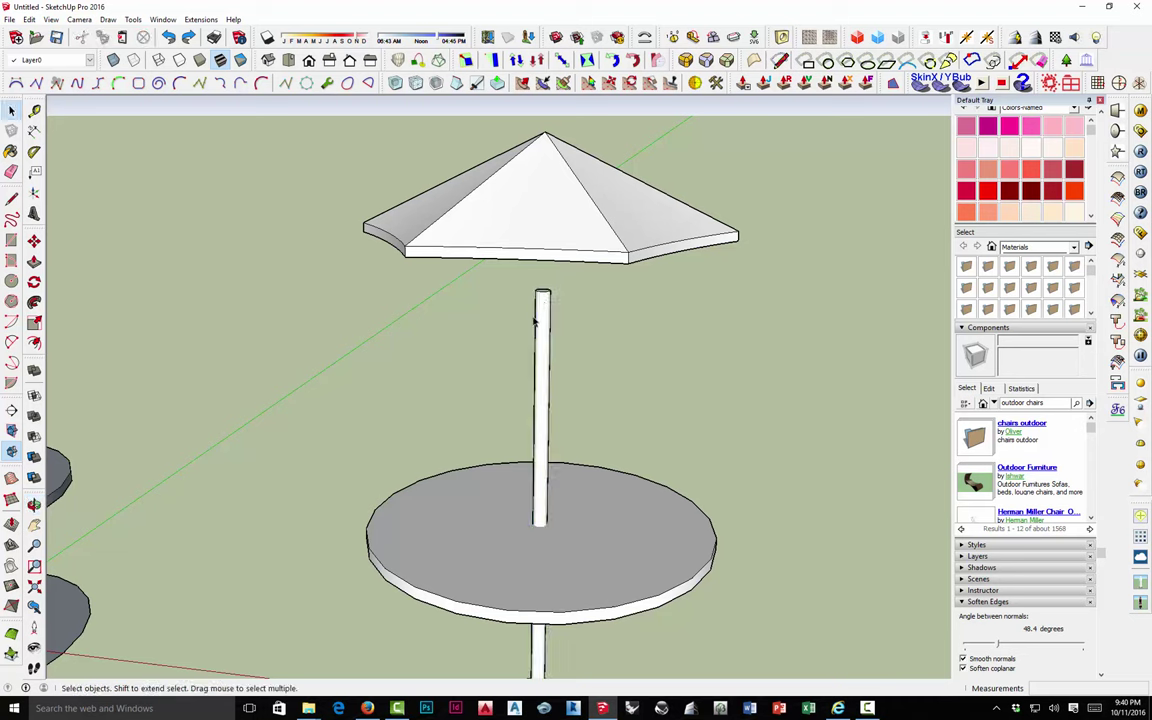
Push/Pull the pole's top face up 1' 10" into the canopy and close the pole group.
{"action": "double_click", "coordinate": [538, 318]}
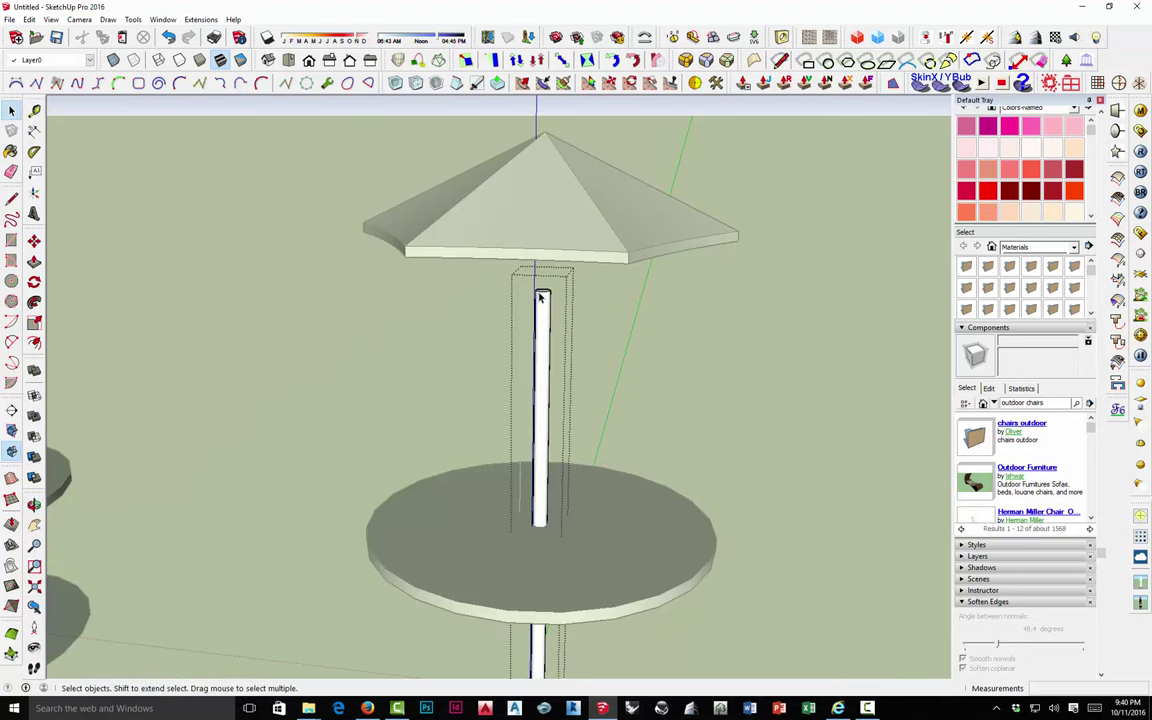
{"action": "key", "text": "p"}
{"action": "scroll", "coordinate": [542, 296], "scroll_direction": "up", "scroll_amount": 4}
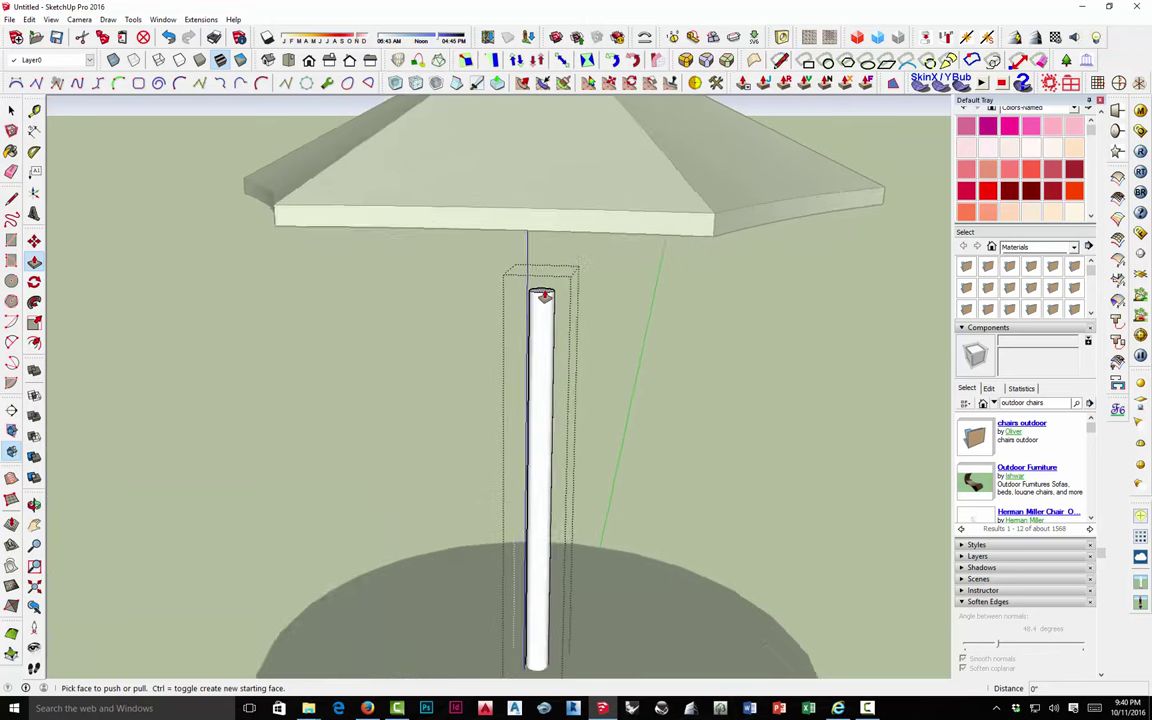
{"action": "left_click", "coordinate": [542, 296]}
{"action": "scroll", "coordinate": [542, 290], "scroll_direction": "down", "scroll_amount": 5}
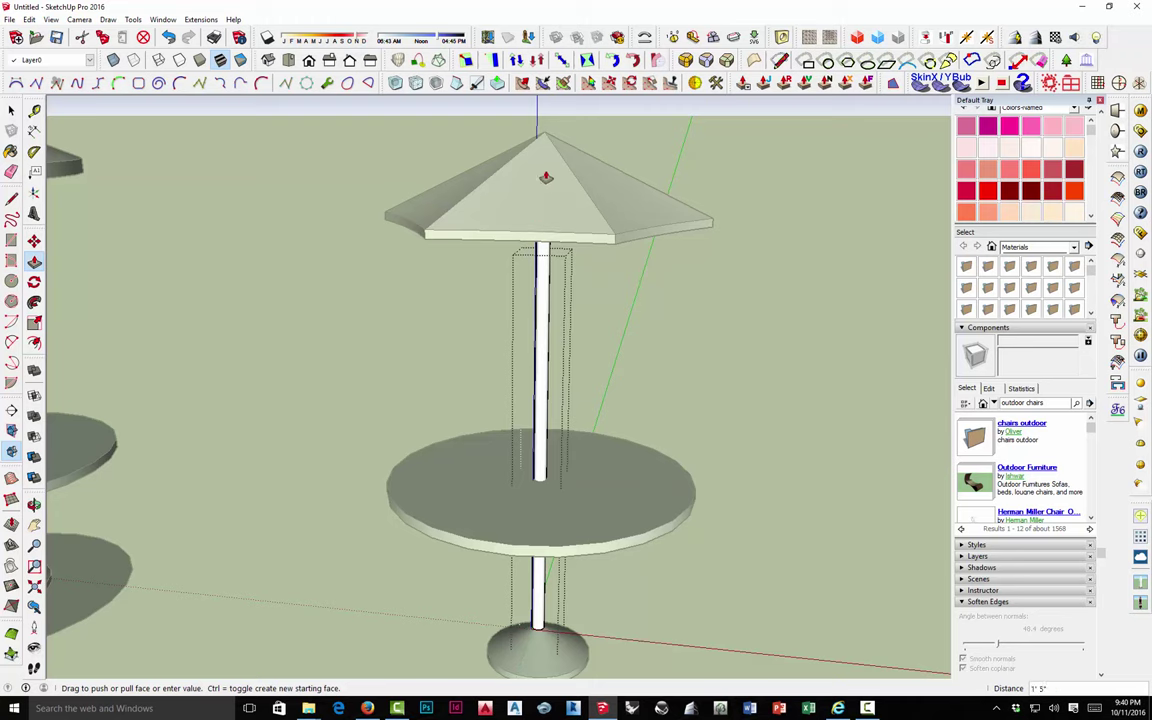
{"action": "left_click", "coordinate": [546, 152]}
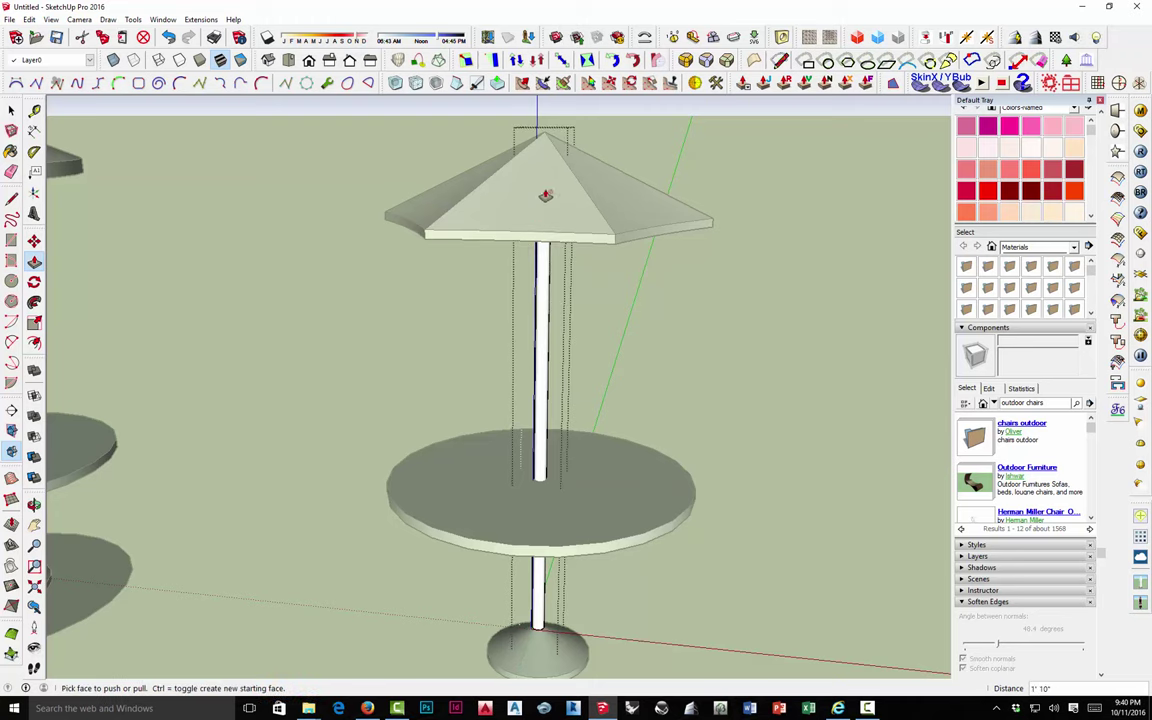
{"action": "middle_click_drag", "start_coordinate": [546, 194], "coordinate": [527, 400]}
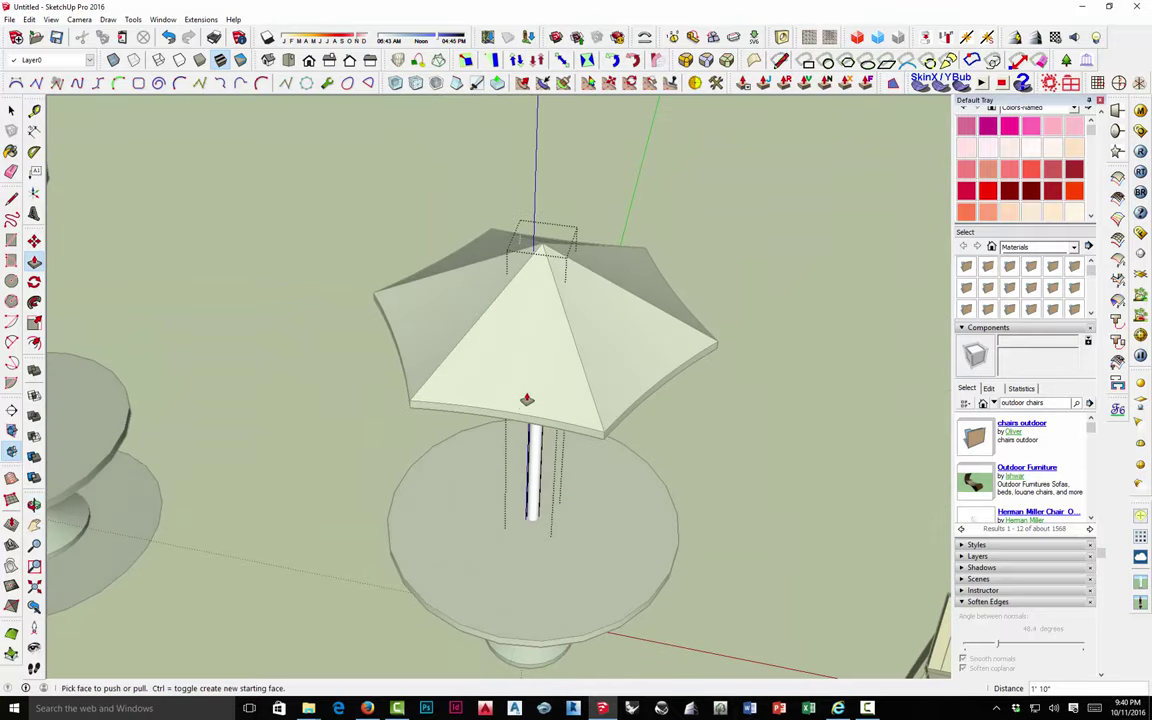
{"action": "key", "text": "space"}
{"action": "left_click", "coordinate": [594, 209]}
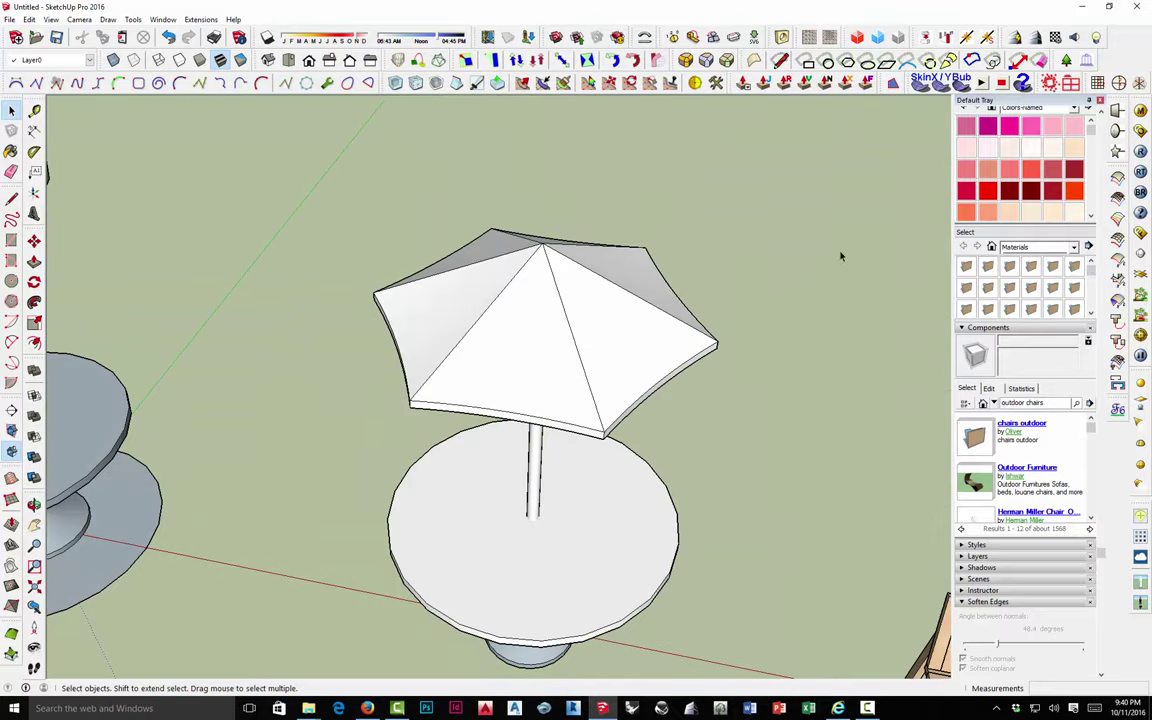
Paint alternate panels of the hexagonal canopy dark red inside its group, and close the group.
{"action": "left_click", "coordinate": [1008, 193]}
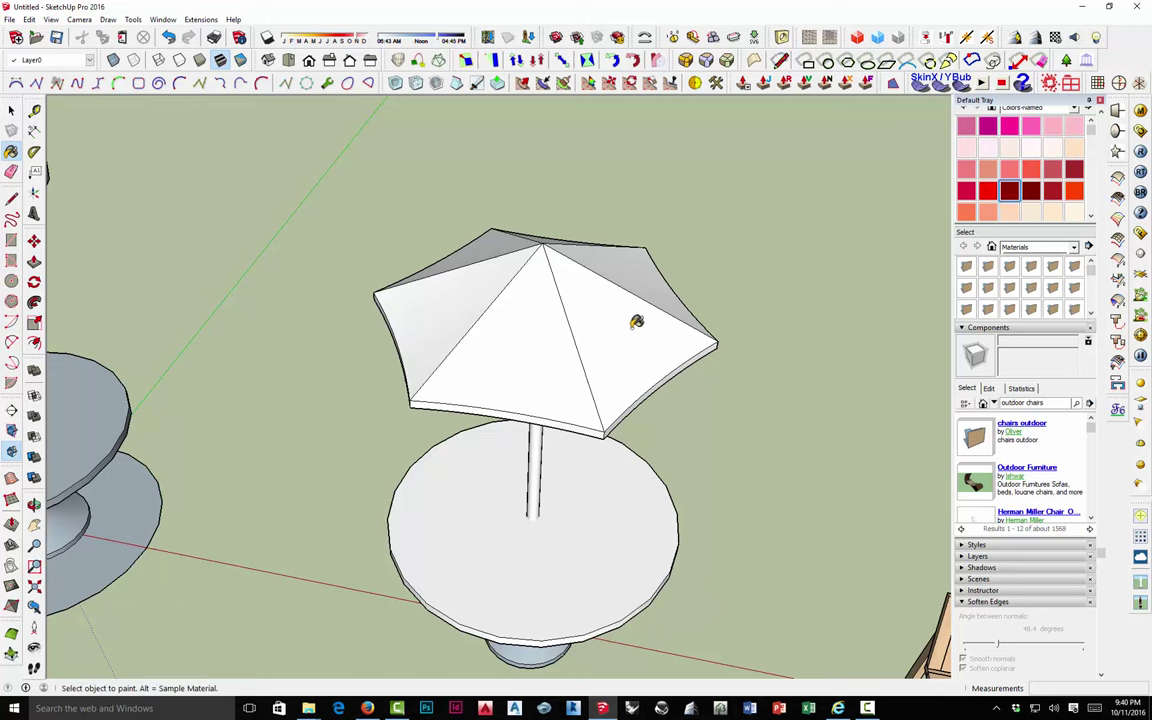
{"action": "right_click", "coordinate": [615, 325]}
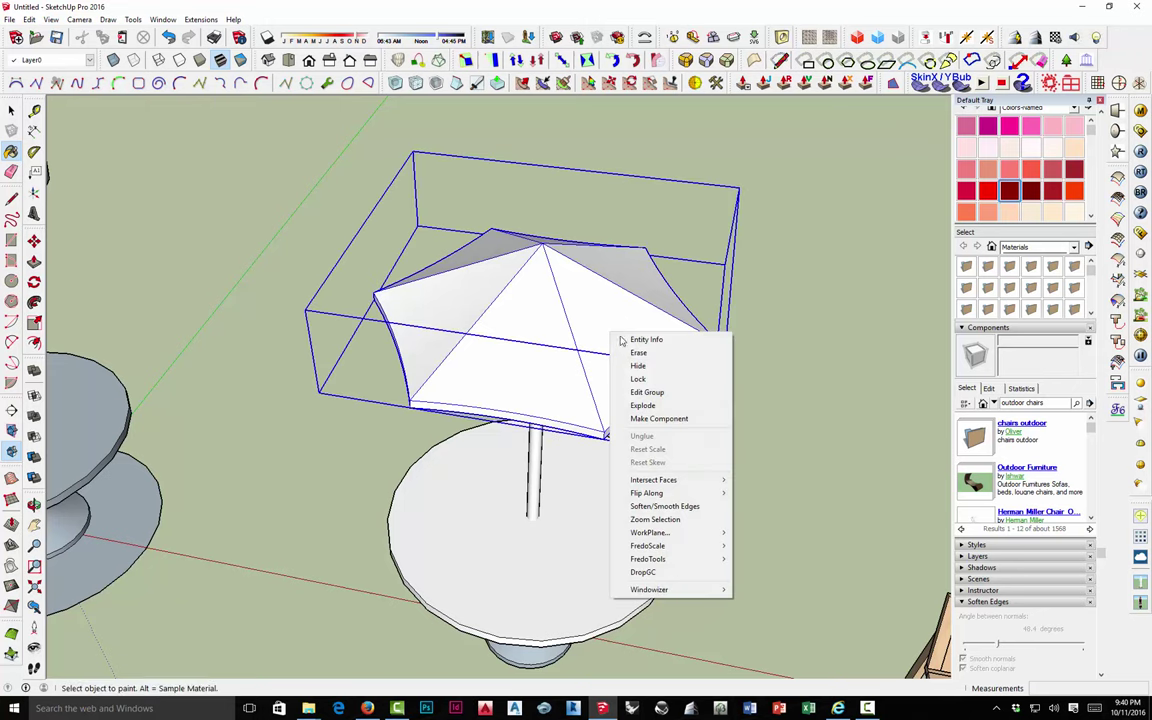
{"action": "left_click", "coordinate": [645, 390]}
{"action": "left_click", "coordinate": [613, 303]}
{"action": "left_click", "coordinate": [448, 287]}
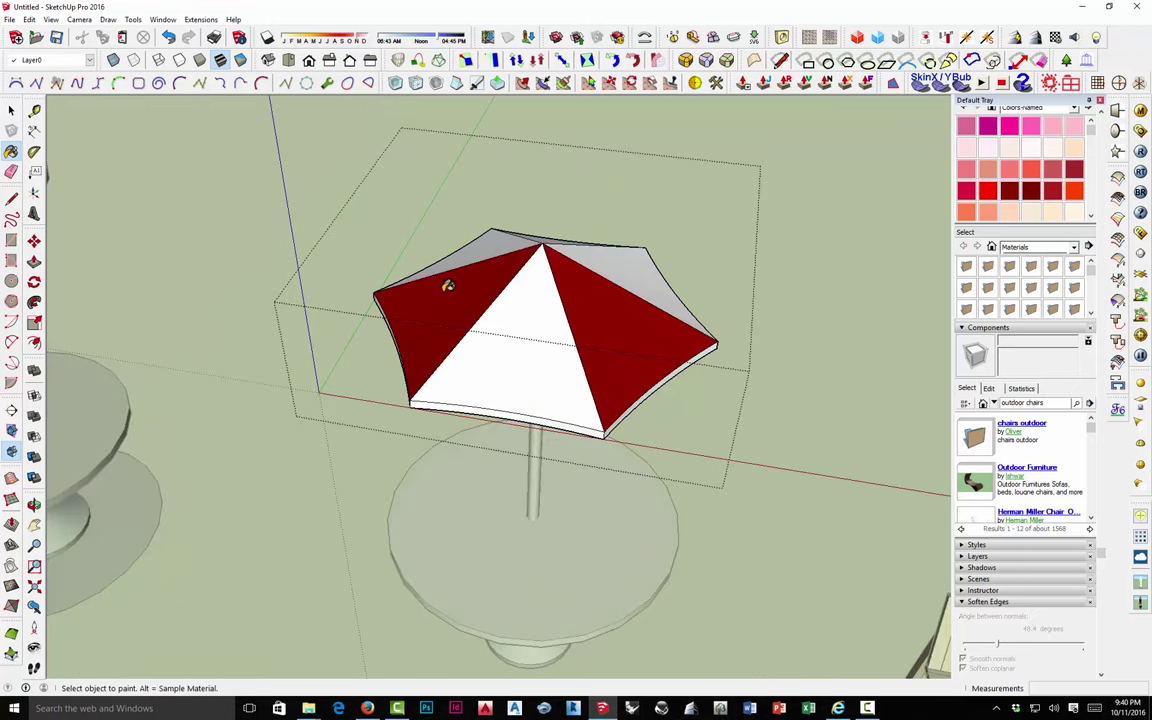
{"action": "mouse_move", "coordinate": [571, 235]}
{"action": "middle_mouse_down"}
{"action": "mouse_move", "coordinate": [550, 303]}
{"action": "mouse_move", "coordinate": [560, 198]}
{"action": "mouse_move", "coordinate": [548, 233]}
{"action": "middle_mouse_up"}
{"action": "left_click", "coordinate": [550, 305]}
{"action": "scroll", "coordinate": [548, 233], "scroll_direction": "down", "scroll_amount": 5}
{"action": "key", "text": "space"}
{"action": "left_click", "coordinate": [671, 252]}
Examine the hexagonal umbrella table's proportions against the revolved table and the chairs, from above and at eye level.
{"action": "middle_click_drag", "start_coordinate": [671, 252], "coordinate": [683, 368]}
{"action": "middle_click_drag", "start_coordinate": [225, 262], "coordinate": [295, 317]}
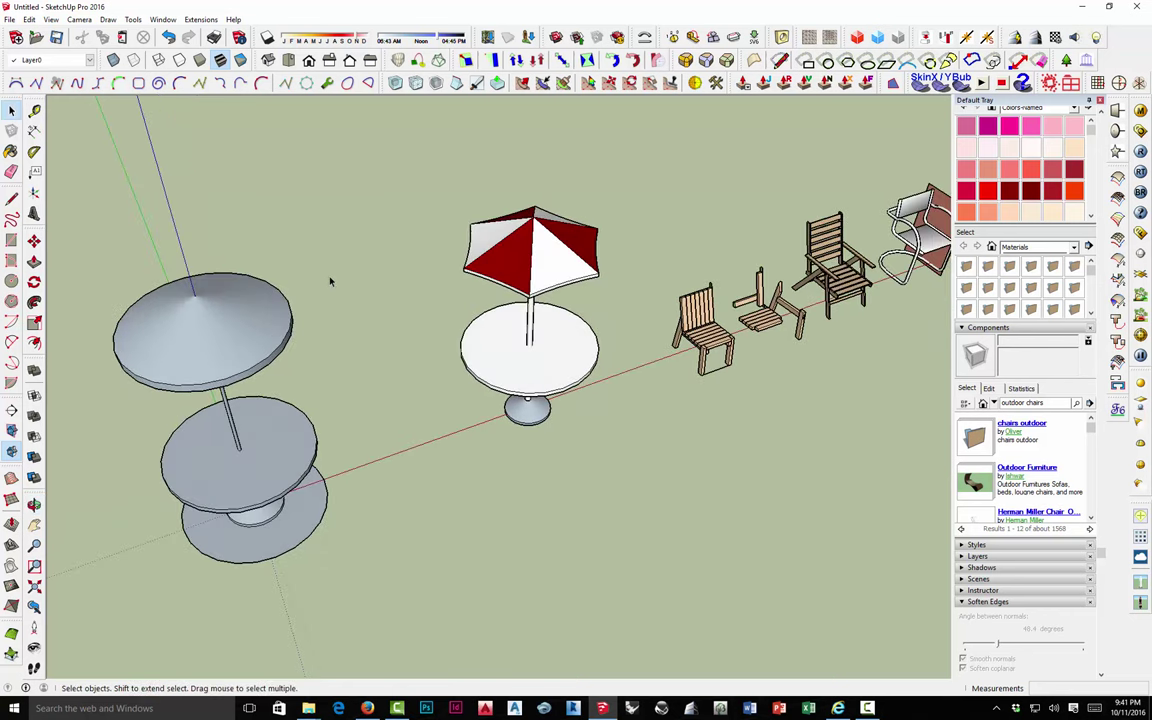
{"action": "middle_click_drag", "start_coordinate": [522, 330], "coordinate": [554, 364]}
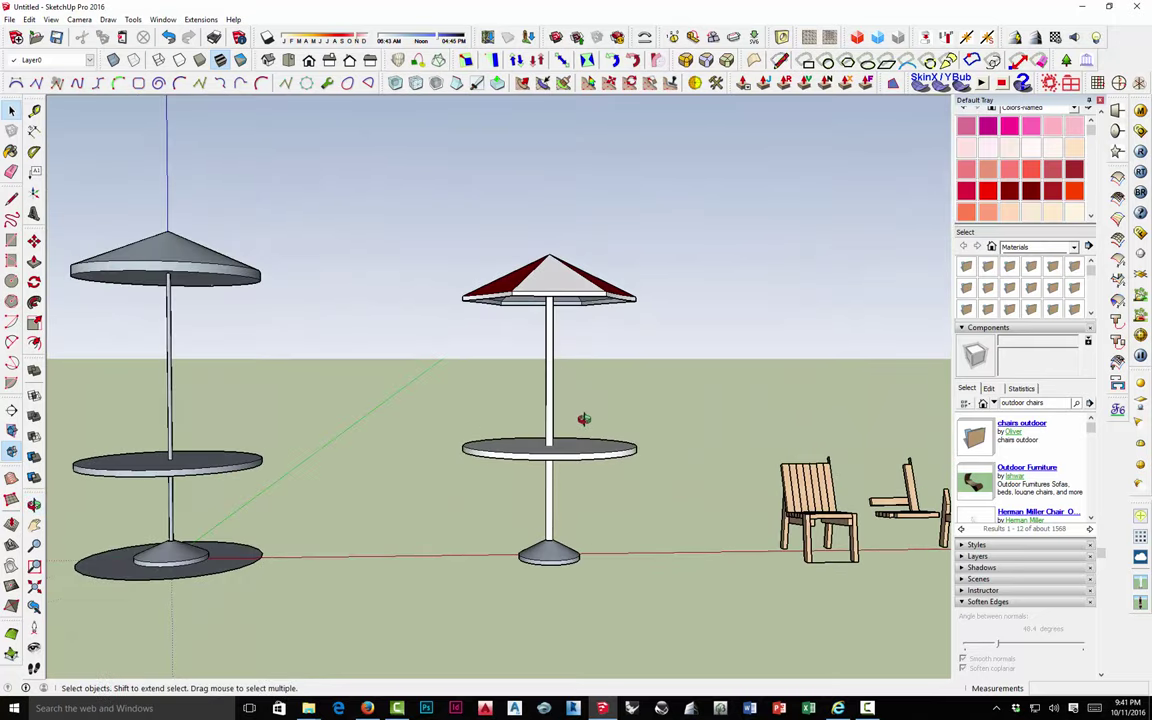
{"action": "middle_click_drag", "start_coordinate": [584, 417], "coordinate": [545, 458]}
{"action": "scroll", "coordinate": [548, 458], "scroll_direction": "down", "scroll_amount": 5}
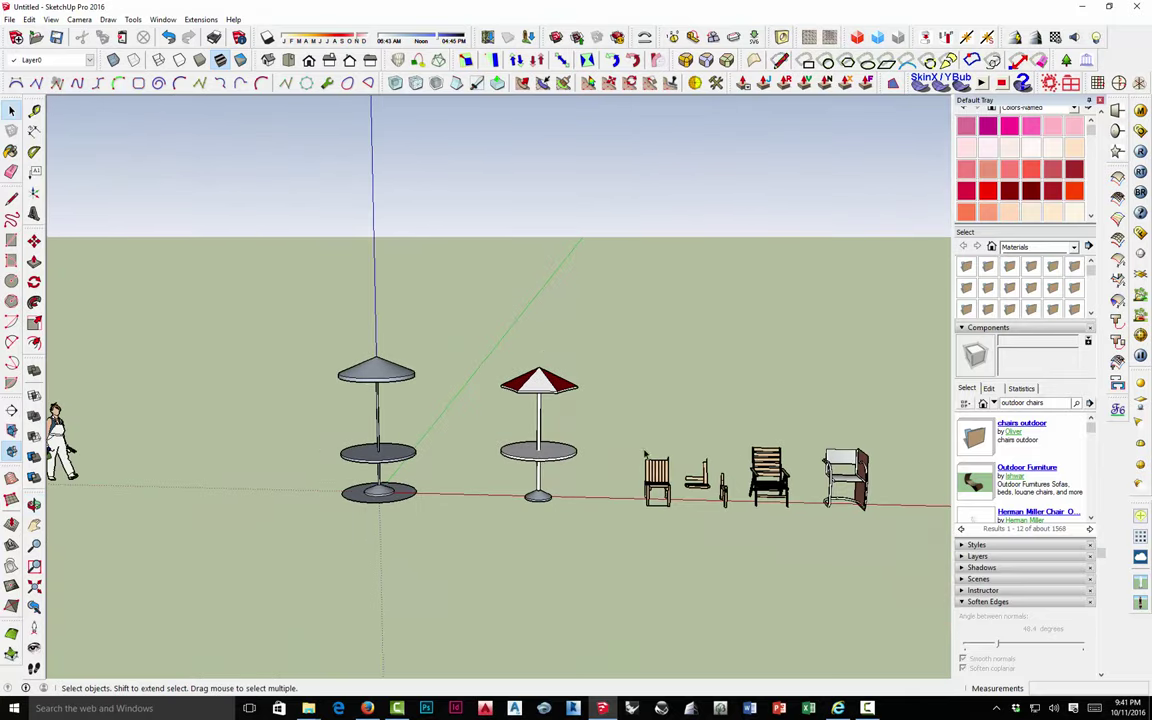
{"action": "scroll", "coordinate": [645, 455], "scroll_direction": "up", "scroll_amount": 5}
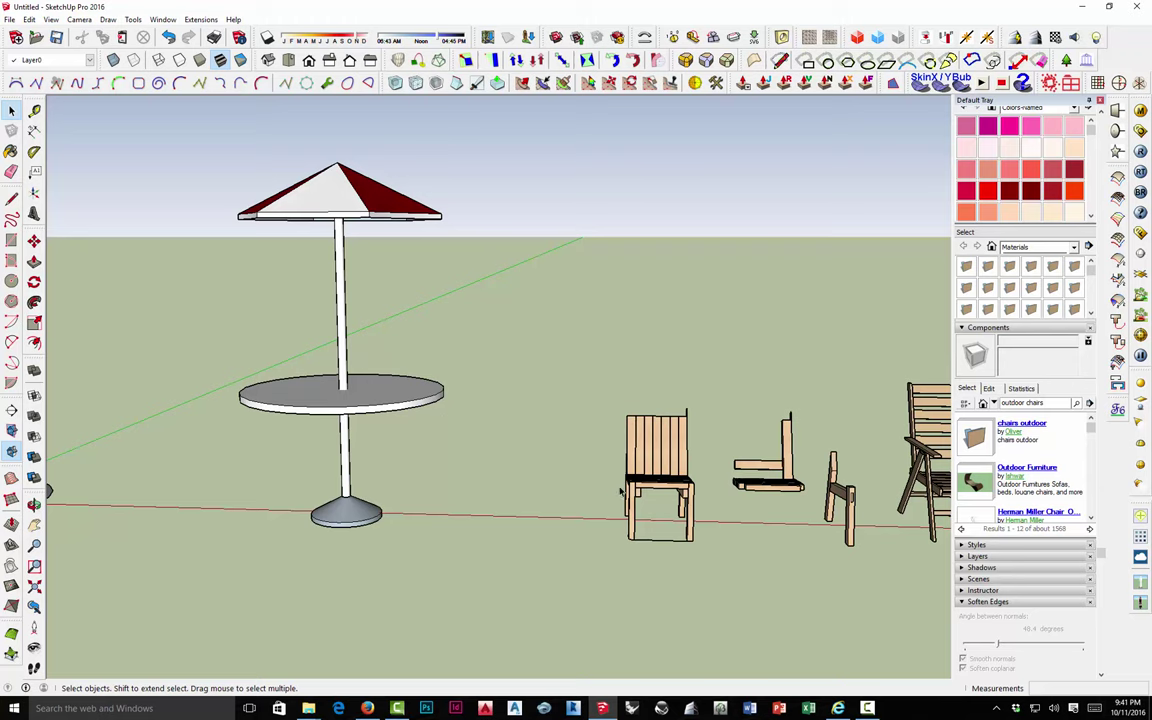
{"action": "middle_click_drag", "start_coordinate": [620, 490], "coordinate": [485, 433]}
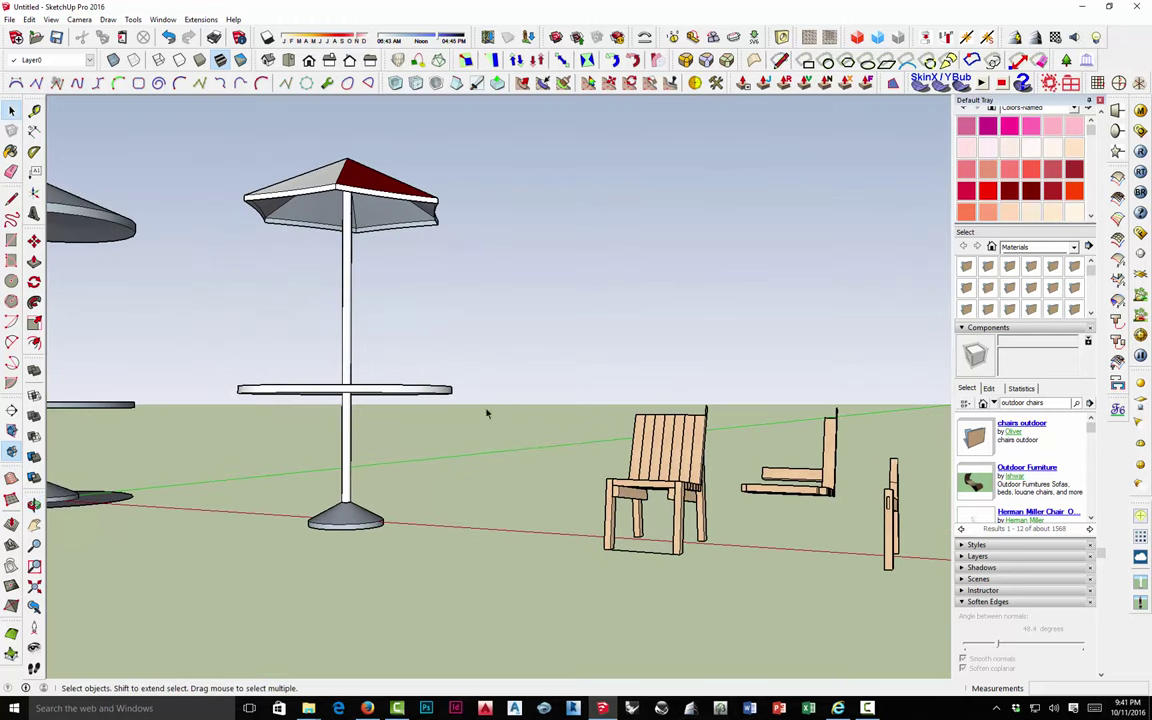
{"action": "middle_click_drag", "start_coordinate": [432, 391], "coordinate": [424, 405]}
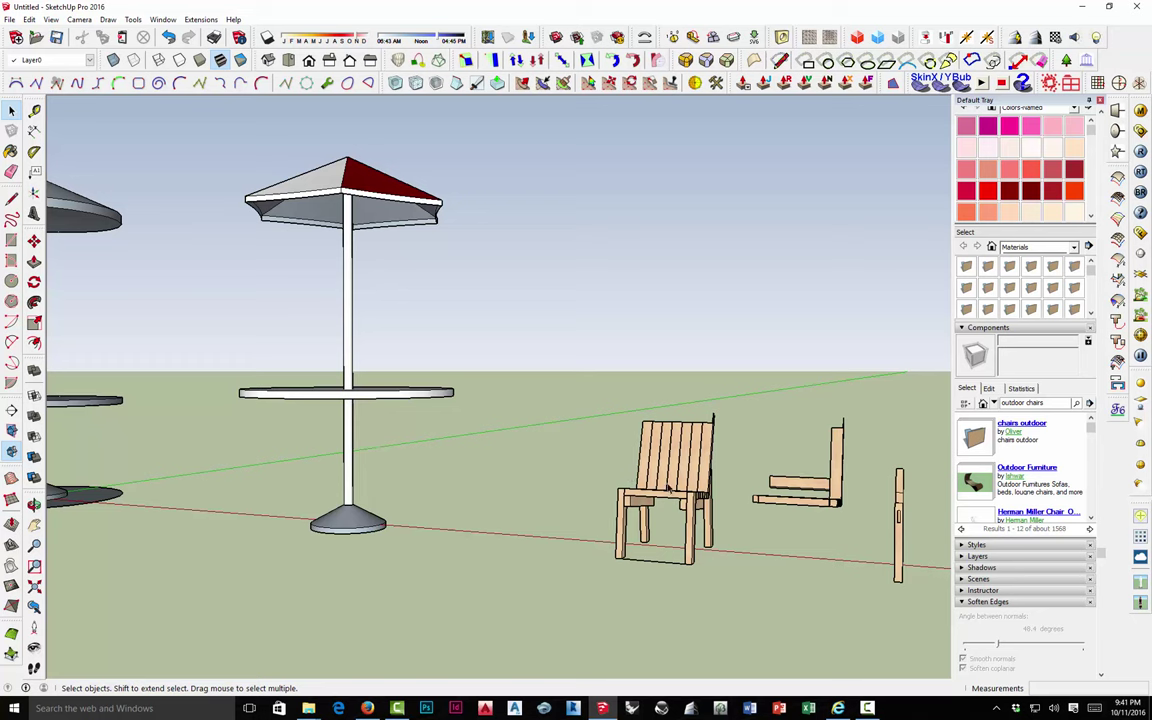
Lower the round tabletop of the hexagonal umbrella table about 5 1/2" along its pole.
{"action": "left_click", "coordinate": [424, 399]}
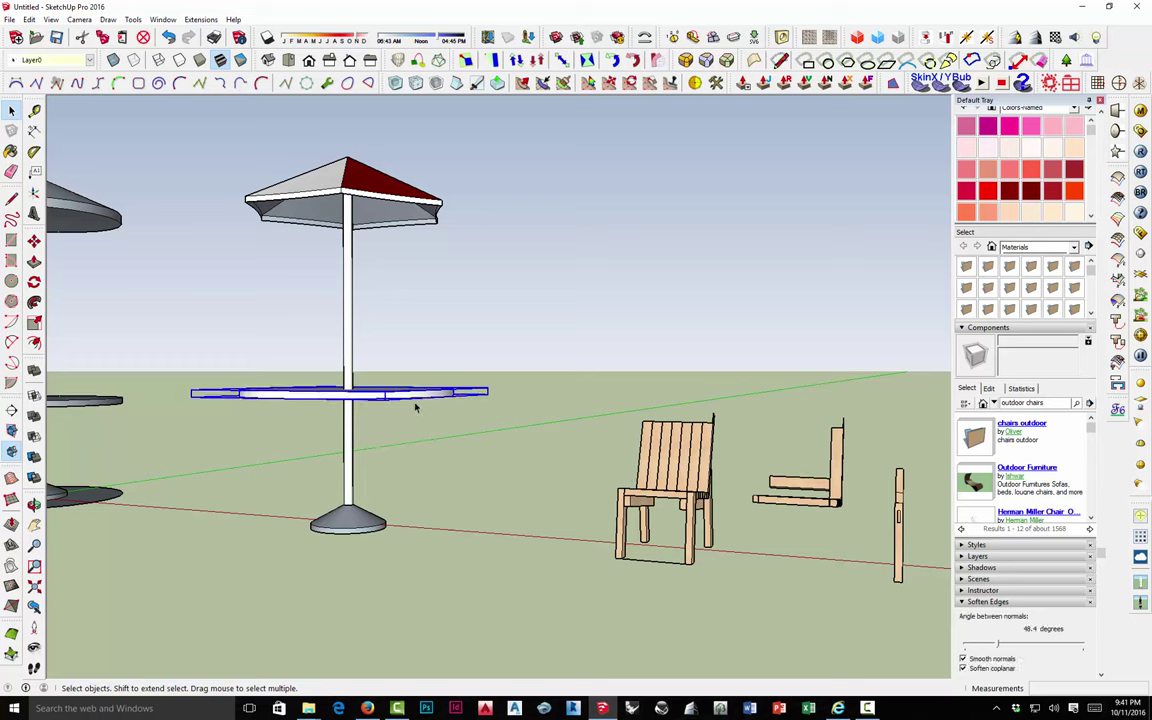
{"action": "key", "text": "m"}
{"action": "left_click", "coordinate": [415, 405]}
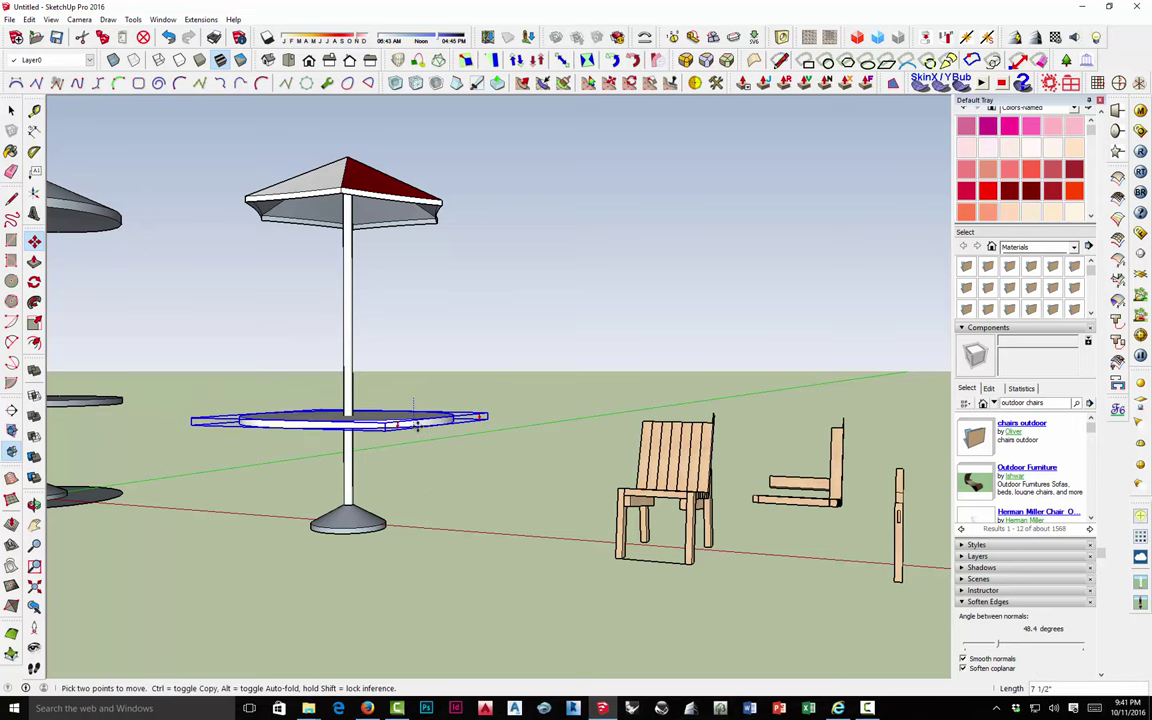
{"action": "left_click", "coordinate": [418, 418]}
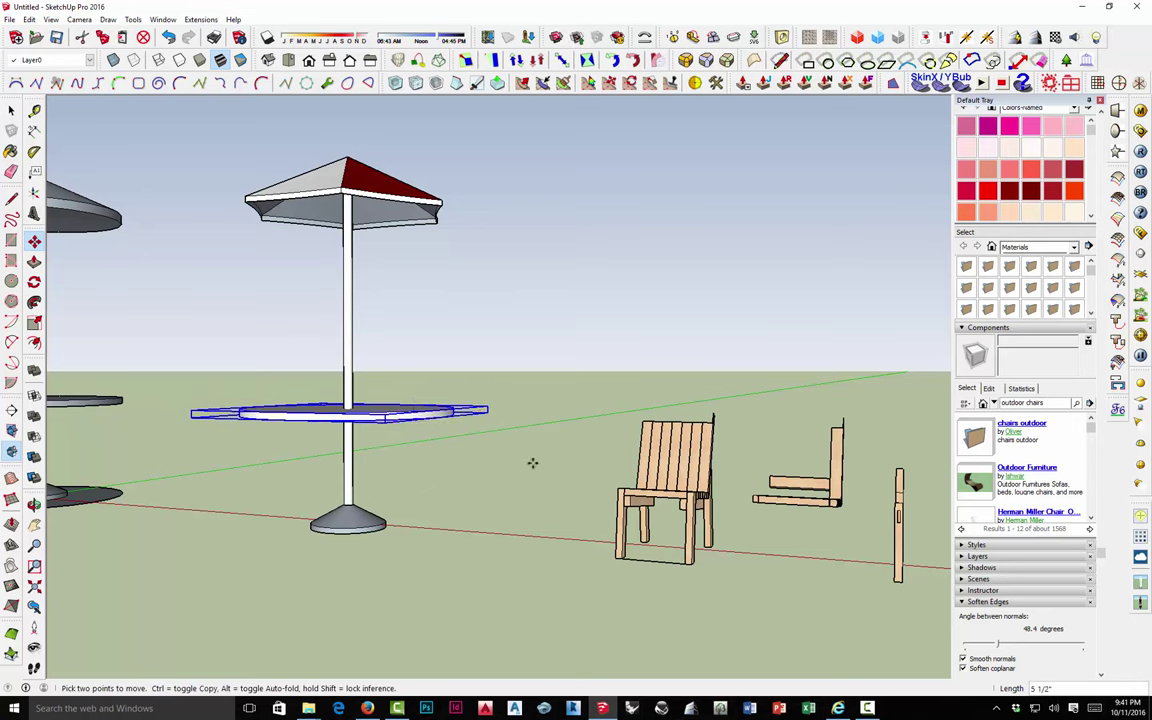
{"action": "key", "text": "space"}
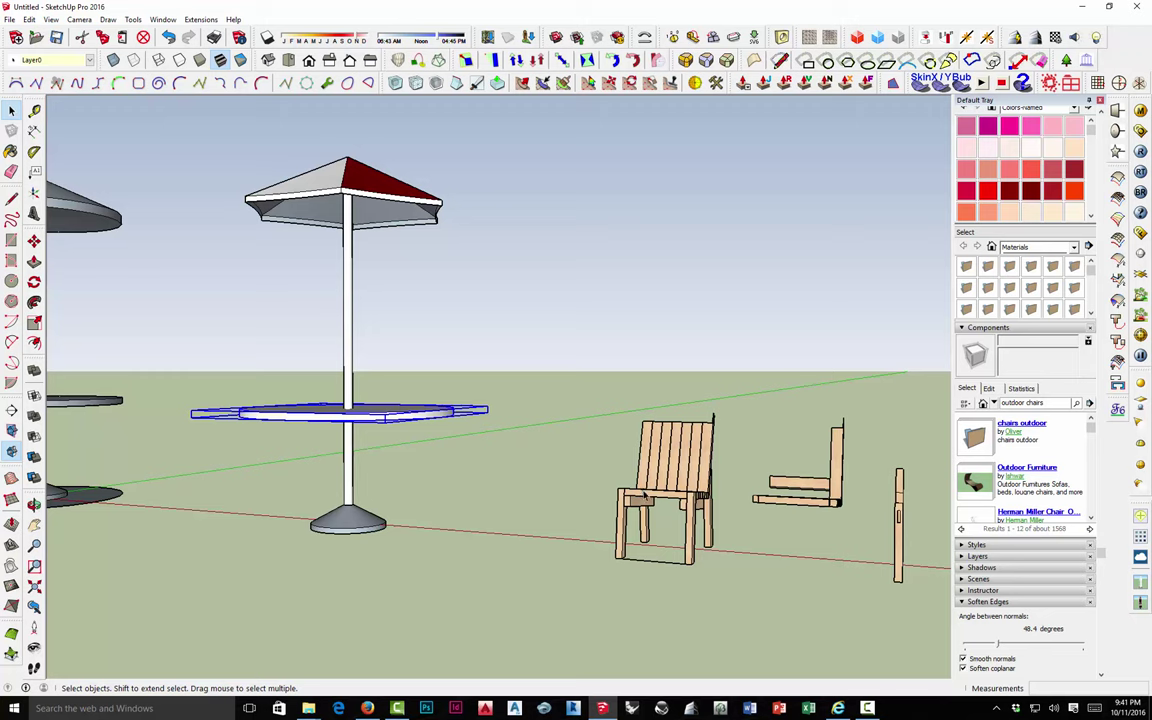
{"action": "left_click", "coordinate": [557, 488]}
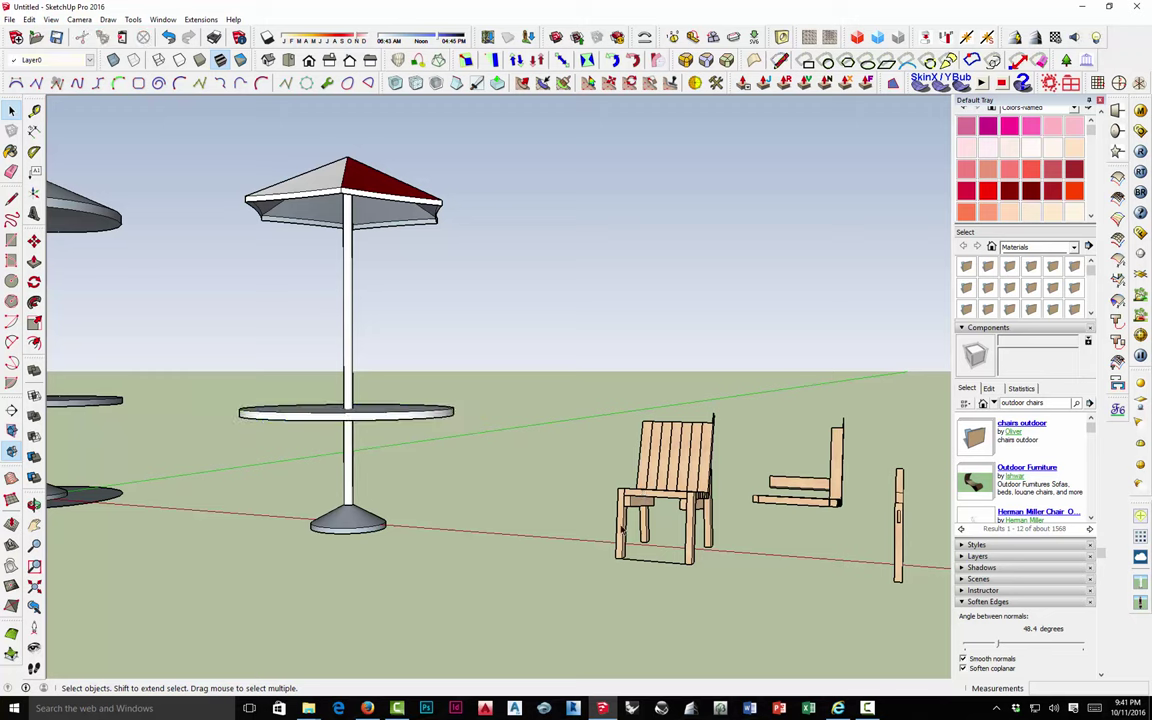
Move the nearest slatted wooden chair along the ground to the edge of the hexagonal umbrella's table.
{"action": "left_click", "coordinate": [627, 535]}
{"action": "key", "text": "m"}
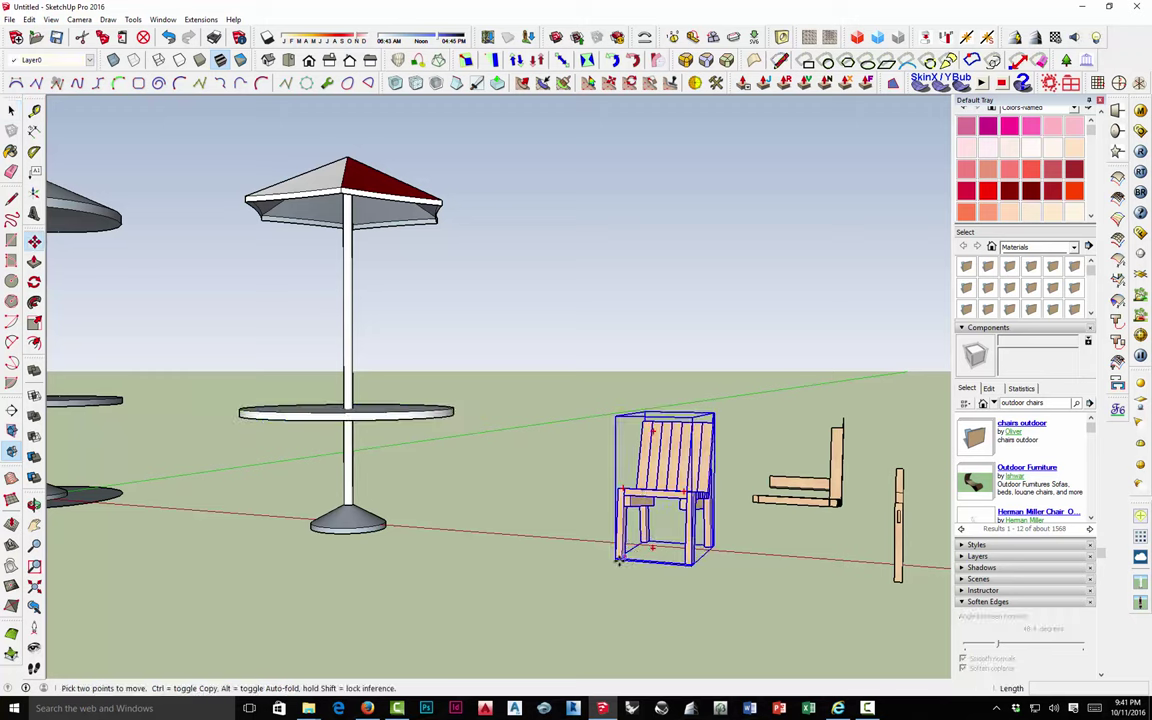
{"action": "left_click", "coordinate": [624, 556]}
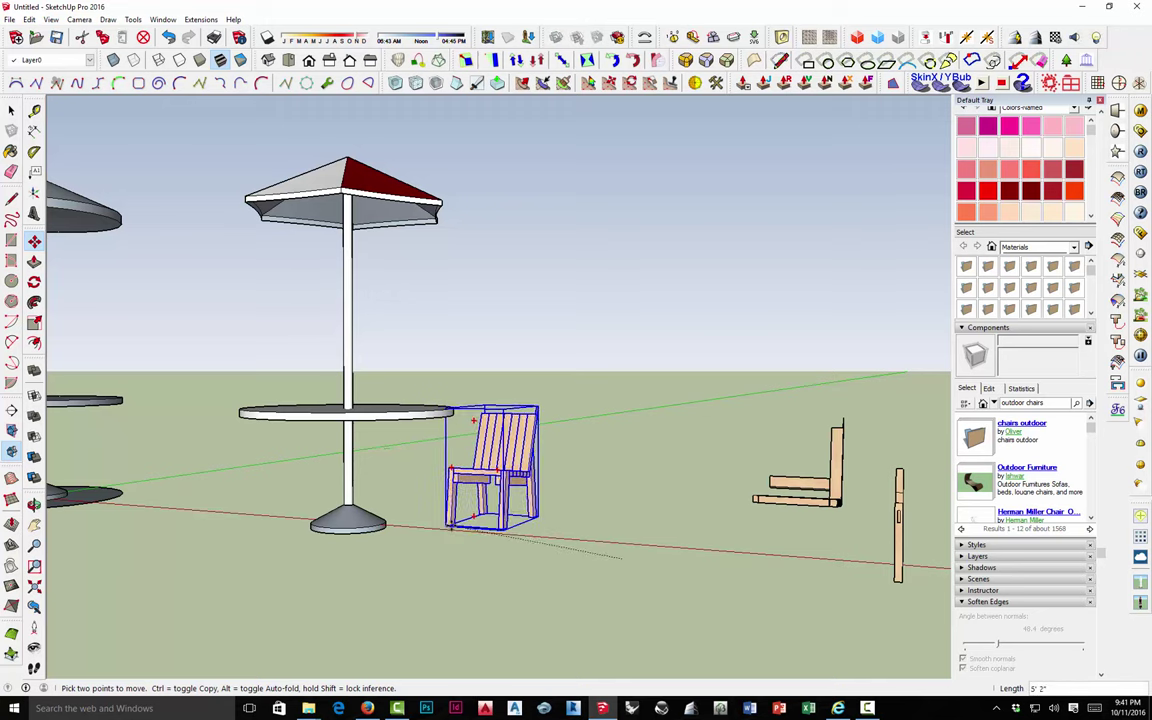
{"action": "left_click", "coordinate": [428, 528]}
Rotate the slatted chair so its seat faces the table, and slide it about 5 1/2" closer.
{"action": "middle_click_drag", "start_coordinate": [454, 420], "coordinate": [429, 513]}
{"action": "scroll", "coordinate": [427, 512], "scroll_direction": "up", "scroll_amount": 3}
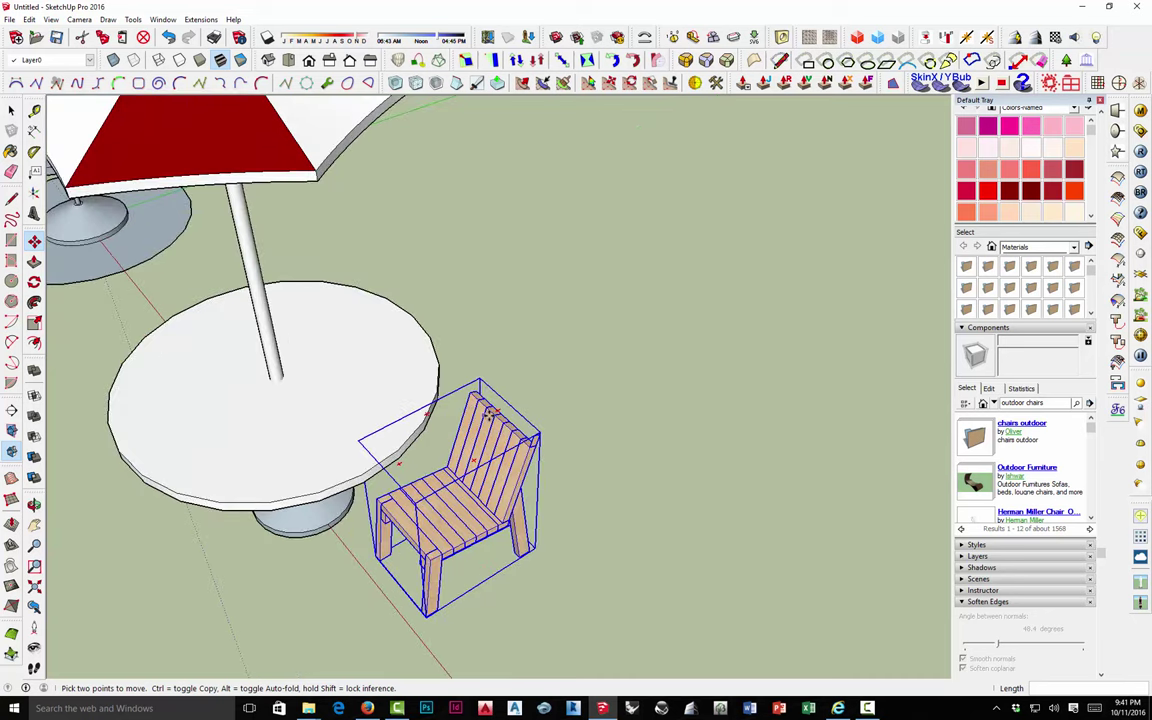
{"action": "key", "text": "q"}
{"action": "left_click", "coordinate": [504, 418]}
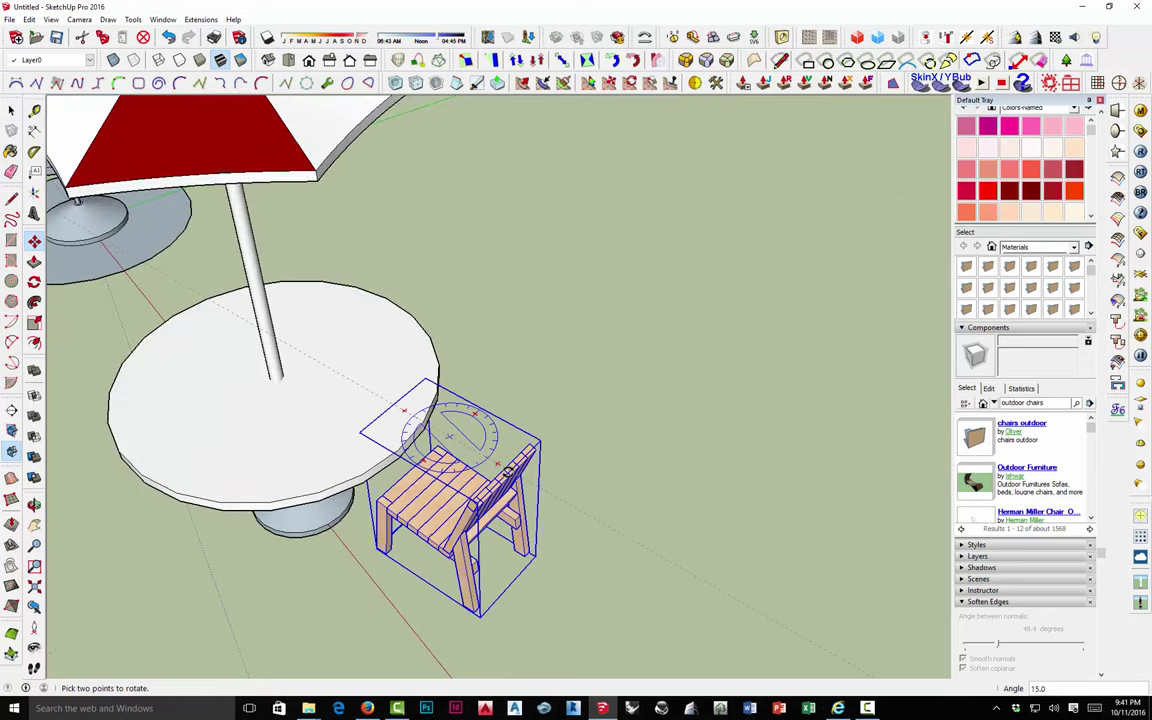
{"action": "key", "text": "m"}
{"action": "left_click", "coordinate": [474, 446]}
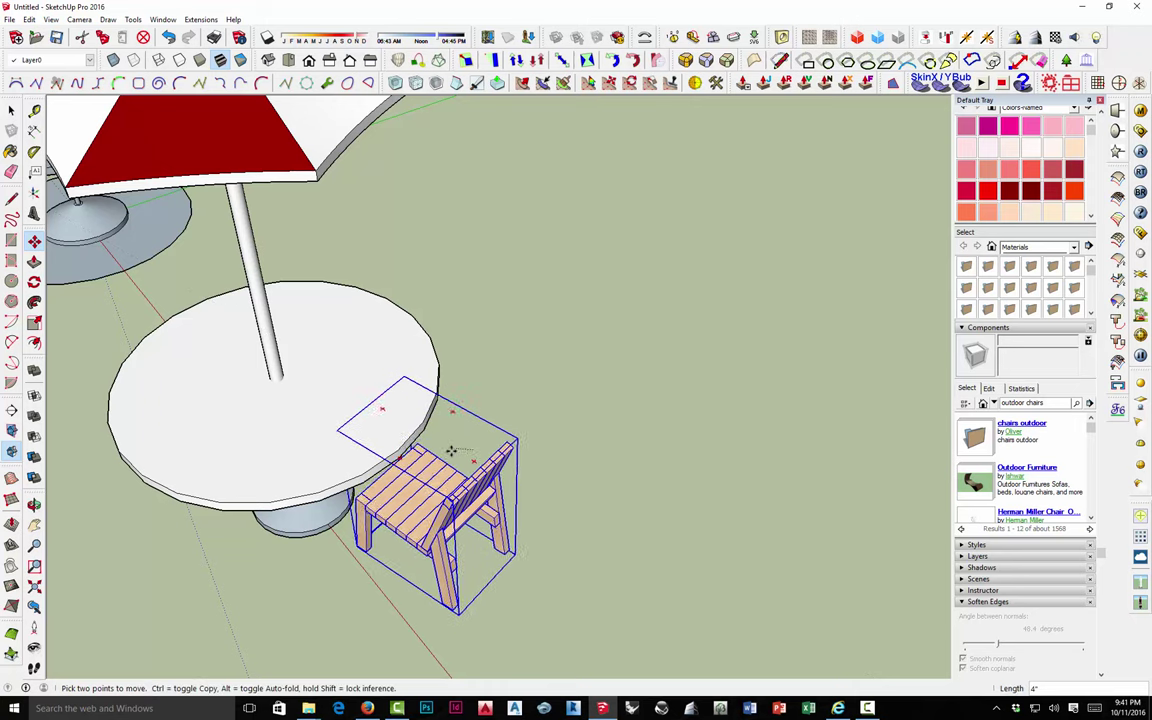
{"action": "left_click", "coordinate": [444, 447]}
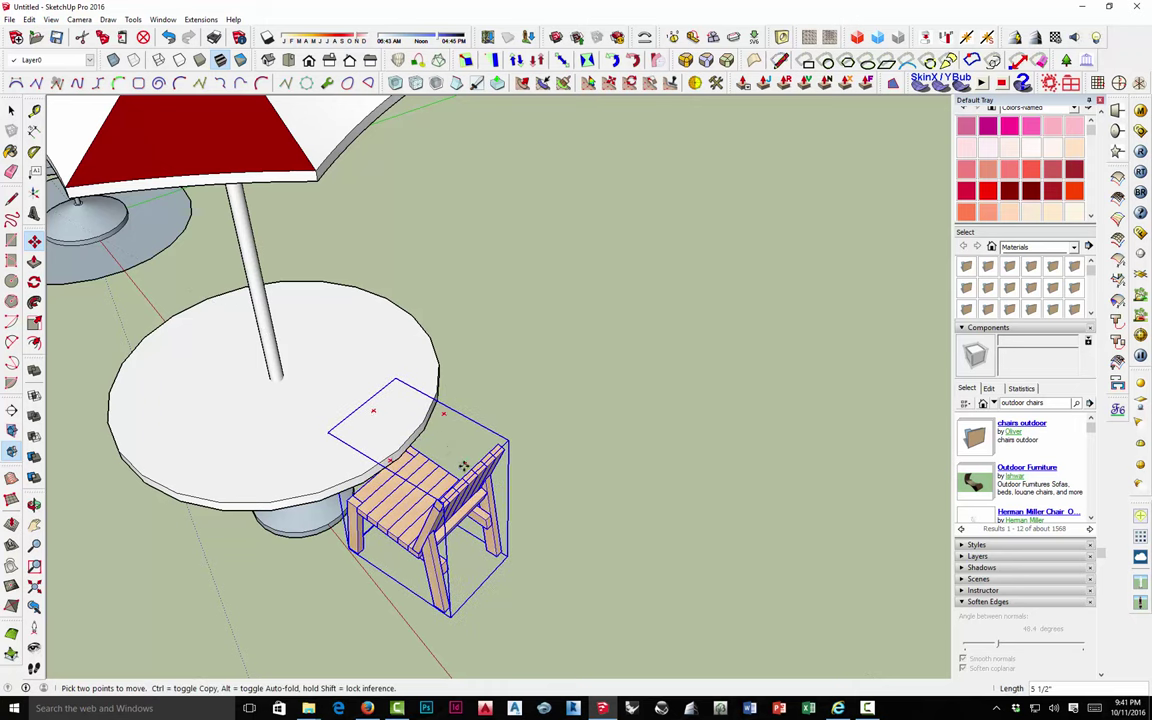
{"action": "key", "text": "q"}
{"action": "left_click", "coordinate": [465, 462]}
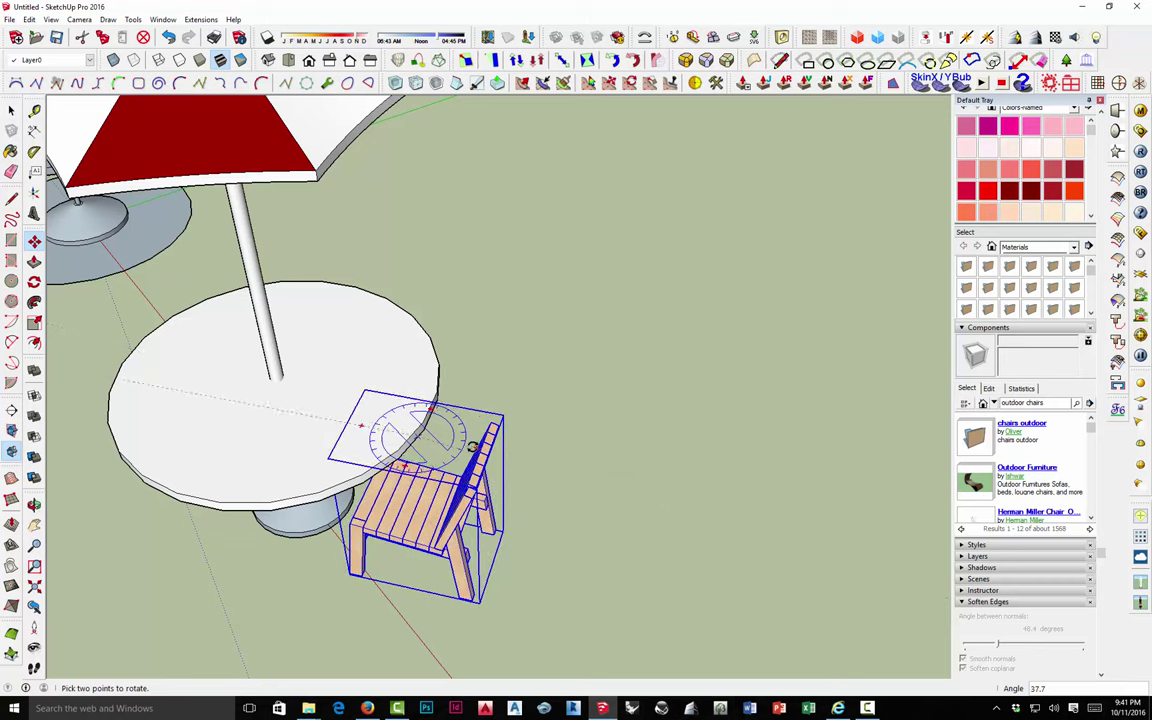
{"action": "left_click", "coordinate": [474, 446]}
Lower the tabletop of the hexagonal umbrella table about 7" more to suit the chair's height.
{"action": "middle_click_drag", "start_coordinate": [474, 446], "coordinate": [477, 242]}
{"action": "left_click", "coordinate": [458, 327]}
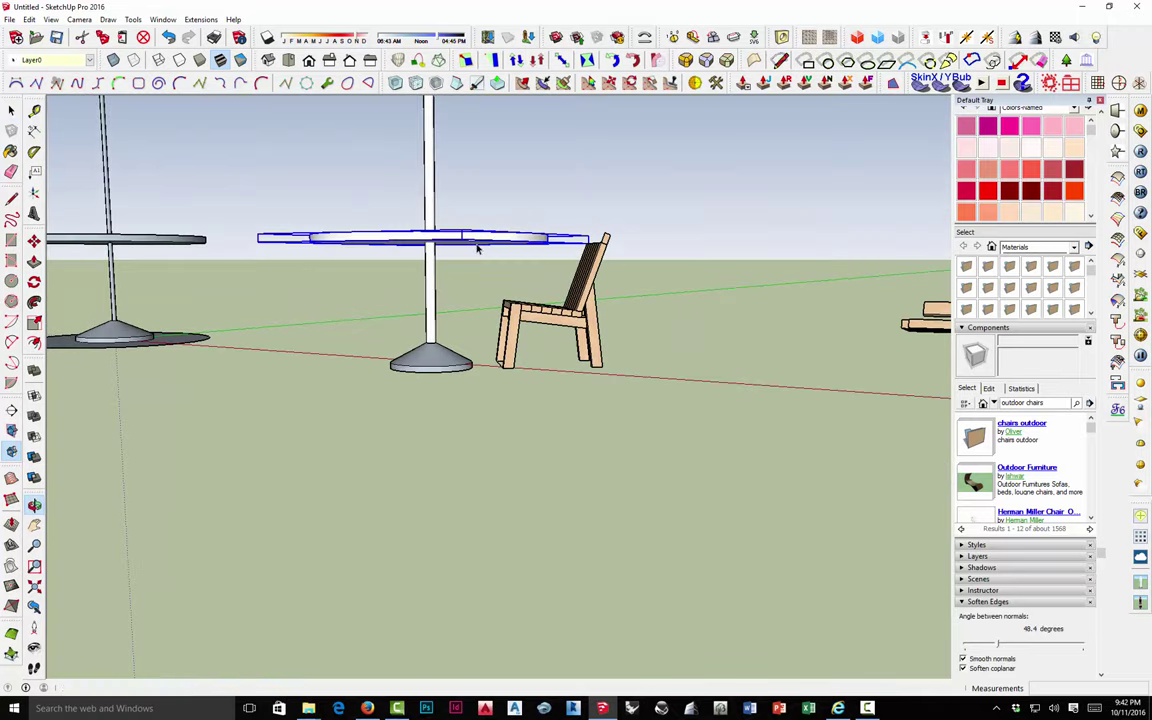
{"action": "key", "text": "m"}
{"action": "left_click", "coordinate": [467, 236]}
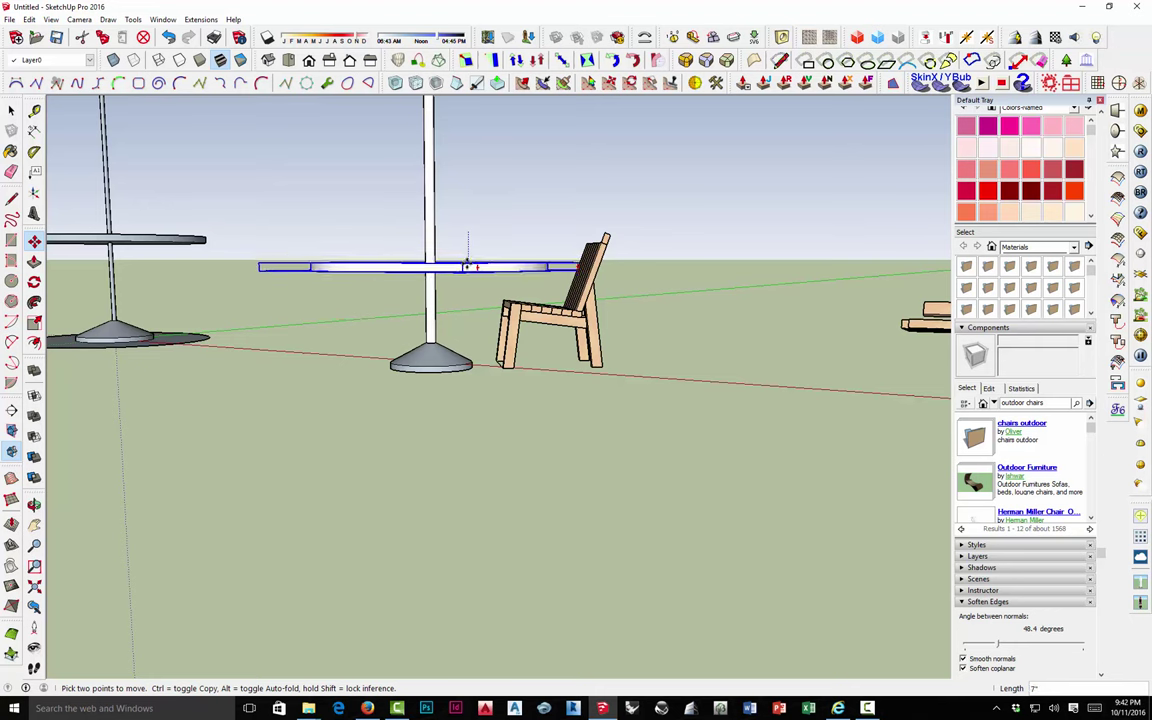
{"action": "left_click", "coordinate": [467, 267]}
{"action": "key", "text": "space"}
{"action": "middle_click_drag", "start_coordinate": [496, 257], "coordinate": [479, 370]}
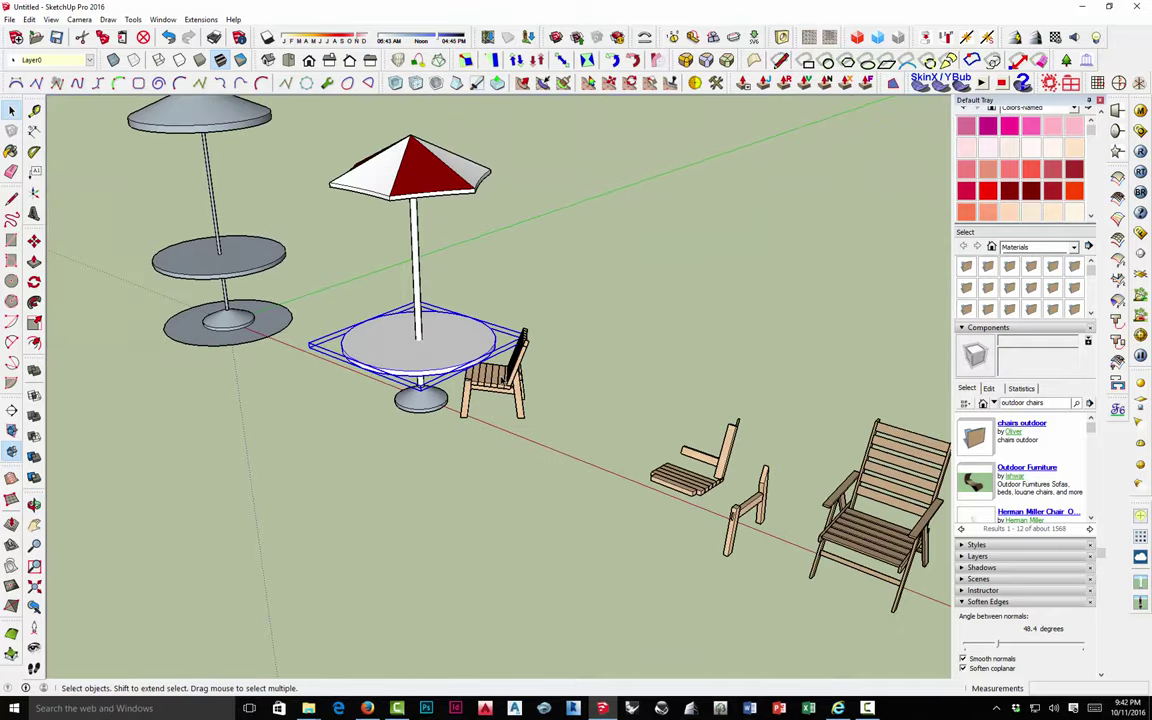
{"action": "left_click", "coordinate": [535, 298]}
Lower the red and white canopy group about 1' 10" straight down along the pole.
{"action": "middle_click_drag", "start_coordinate": [535, 298], "coordinate": [690, 365]}
{"action": "scroll", "coordinate": [548, 341], "scroll_direction": "down", "scroll_amount": 3}
{"action": "middle_click_drag", "start_coordinate": [548, 341], "coordinate": [554, 310]}
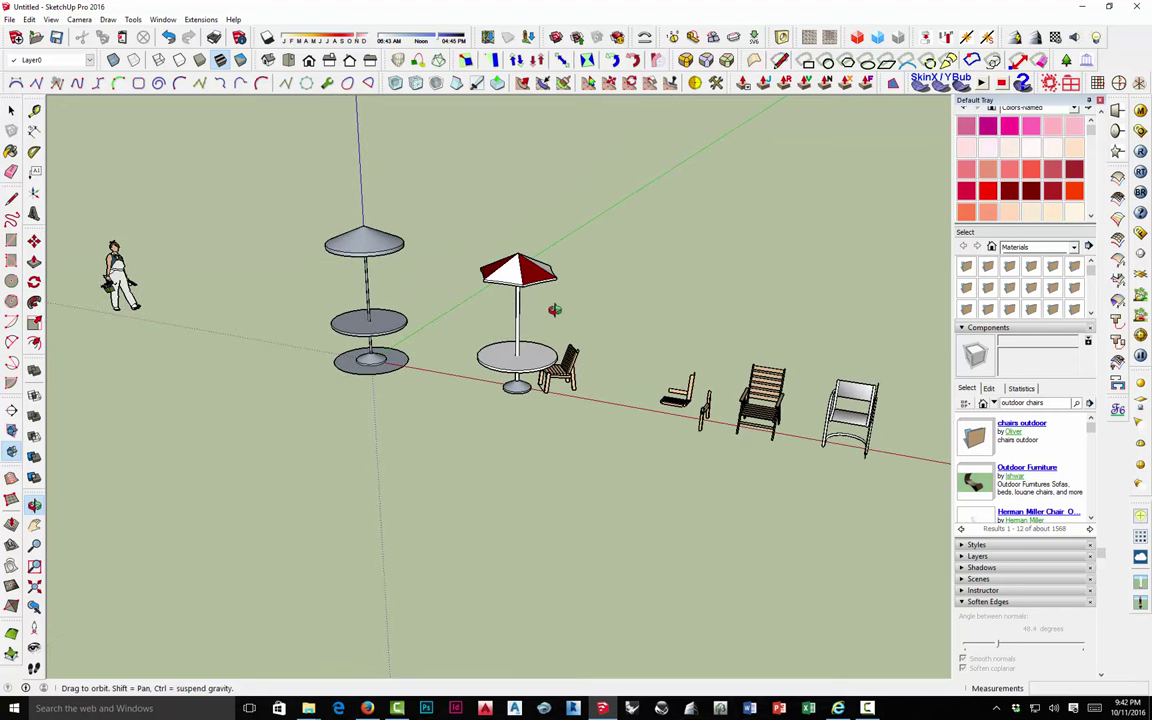
{"action": "scroll", "coordinate": [500, 317], "scroll_direction": "up", "scroll_amount": 2}
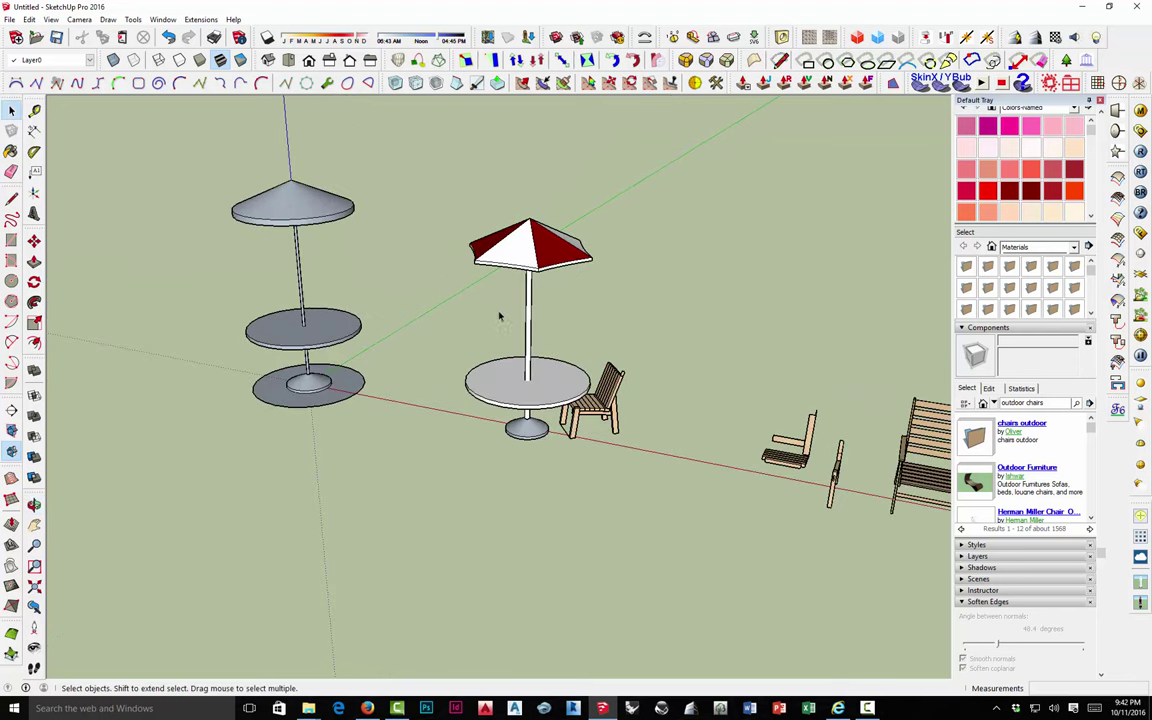
{"action": "left_click", "coordinate": [579, 268]}
{"action": "middle_click_drag", "start_coordinate": [578, 275], "coordinate": [593, 241]}
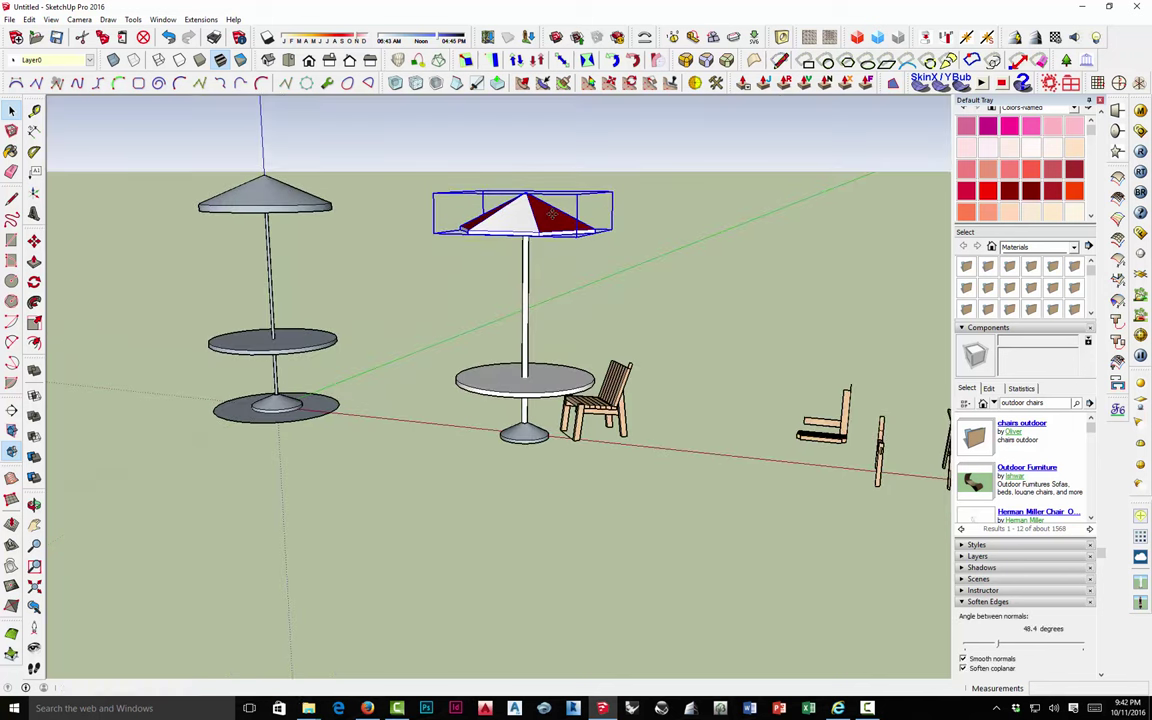
{"action": "key", "text": "m"}
{"action": "left_click", "coordinate": [528, 190]}
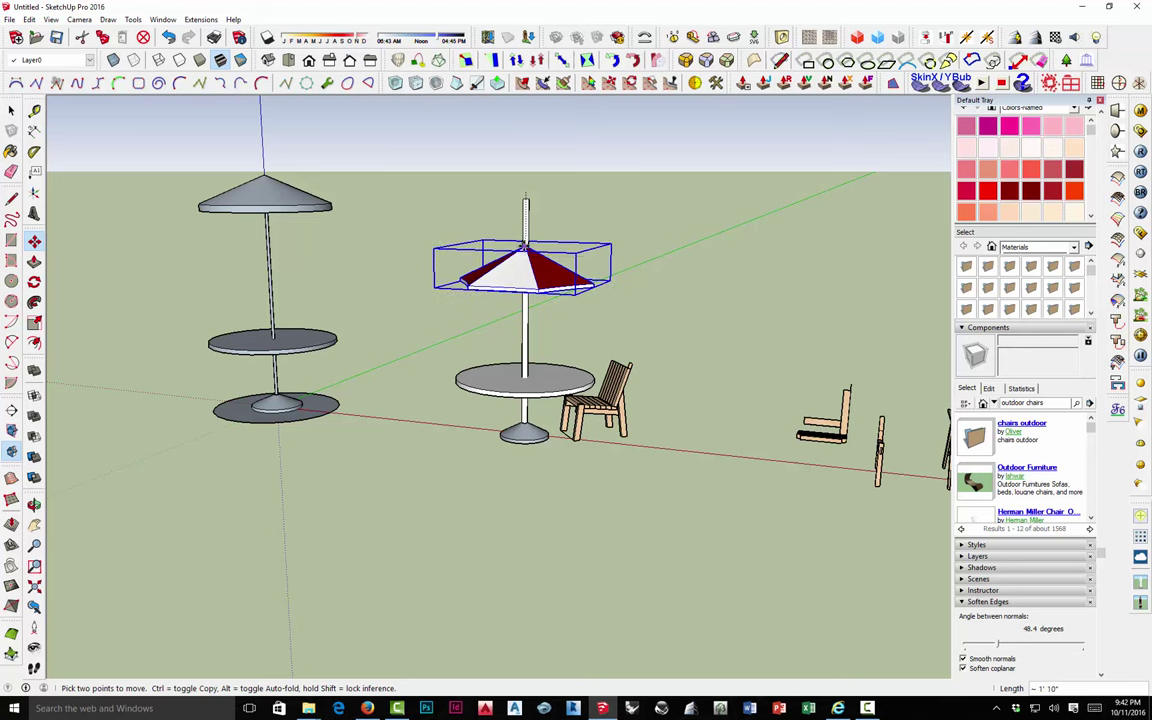
{"action": "left_click", "coordinate": [524, 247]}
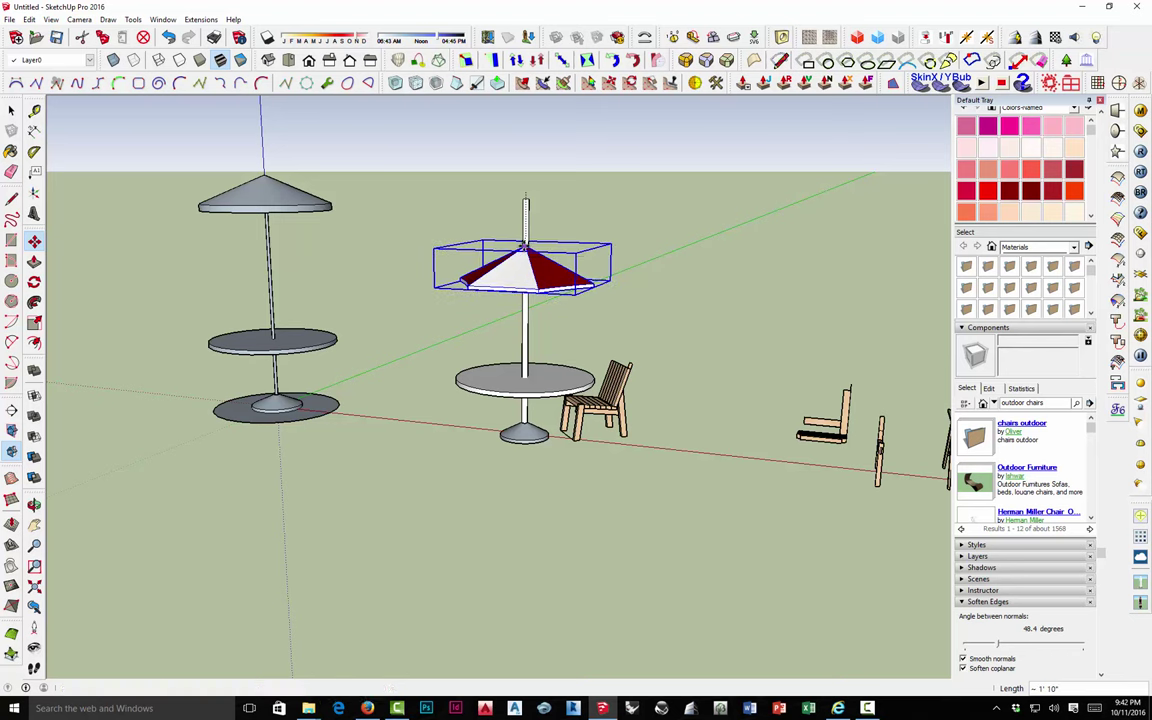
Push/Pull the pole's top face down 1' 11" so it ends inside the canopy, and close the group.
{"action": "key", "text": "space"}
{"action": "double_click", "coordinate": [527, 205]}
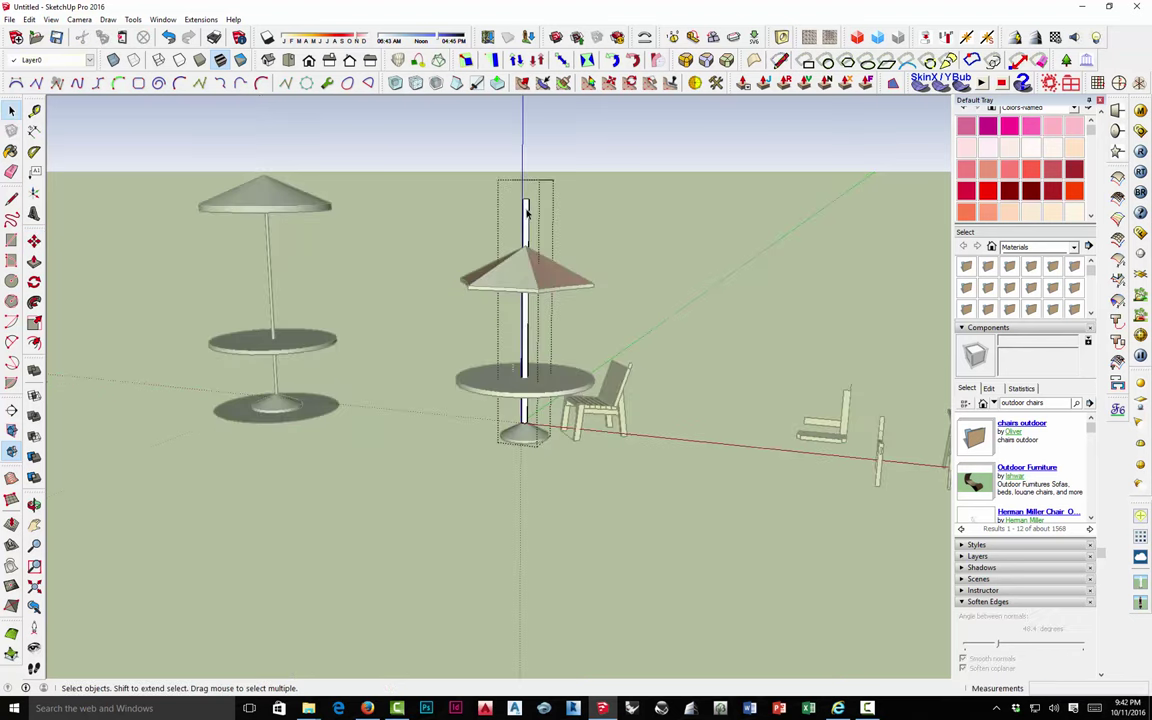
{"action": "middle_click_drag", "start_coordinate": [527, 205], "coordinate": [524, 292]}
{"action": "scroll", "coordinate": [524, 292], "scroll_direction": "up", "scroll_amount": 3}
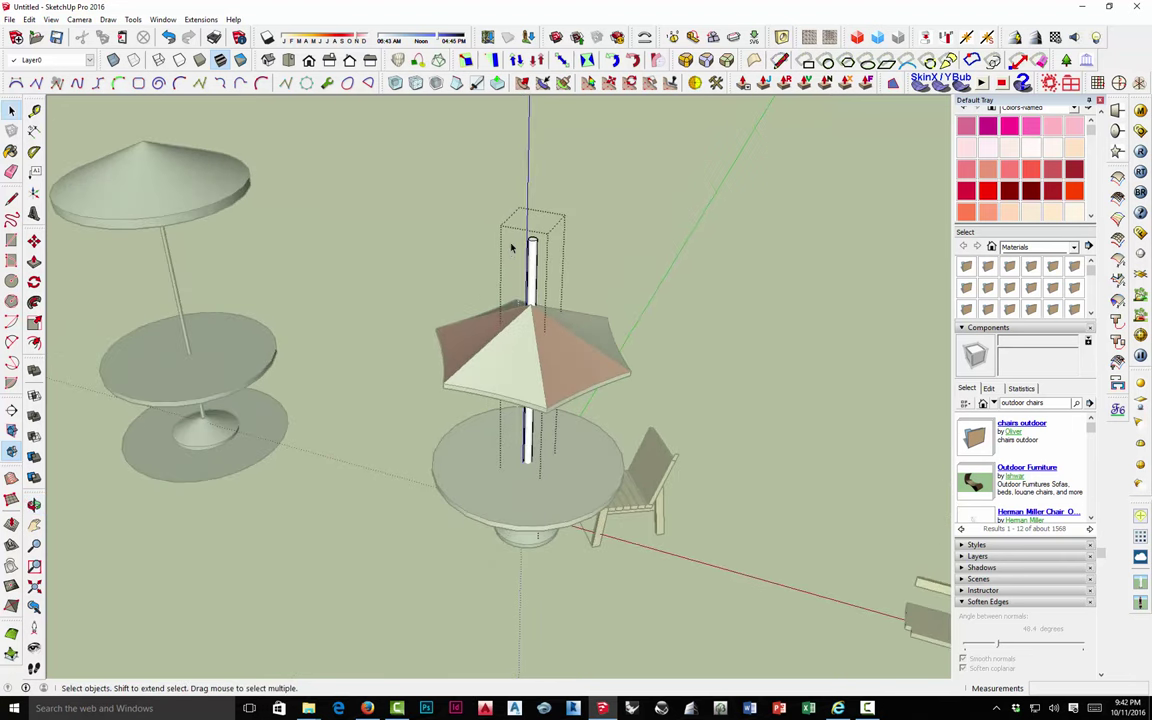
{"action": "key", "text": "p"}
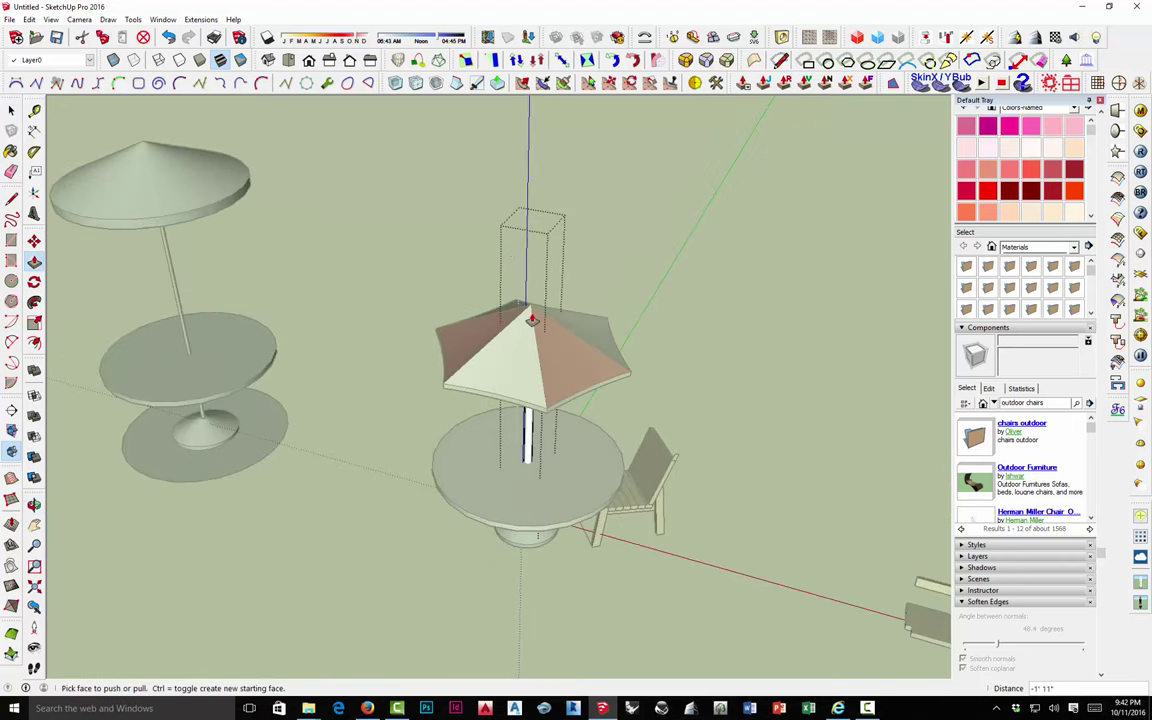
{"action": "left_click", "coordinate": [585, 265]}
{"action": "key", "text": "space"}
{"action": "left_click", "coordinate": [588, 266]}
Inspect the underside of the hexagonal canopy and the pole, and the whole scene of tables and chairs.
{"action": "middle_click_drag", "start_coordinate": [588, 268], "coordinate": [419, 95]}
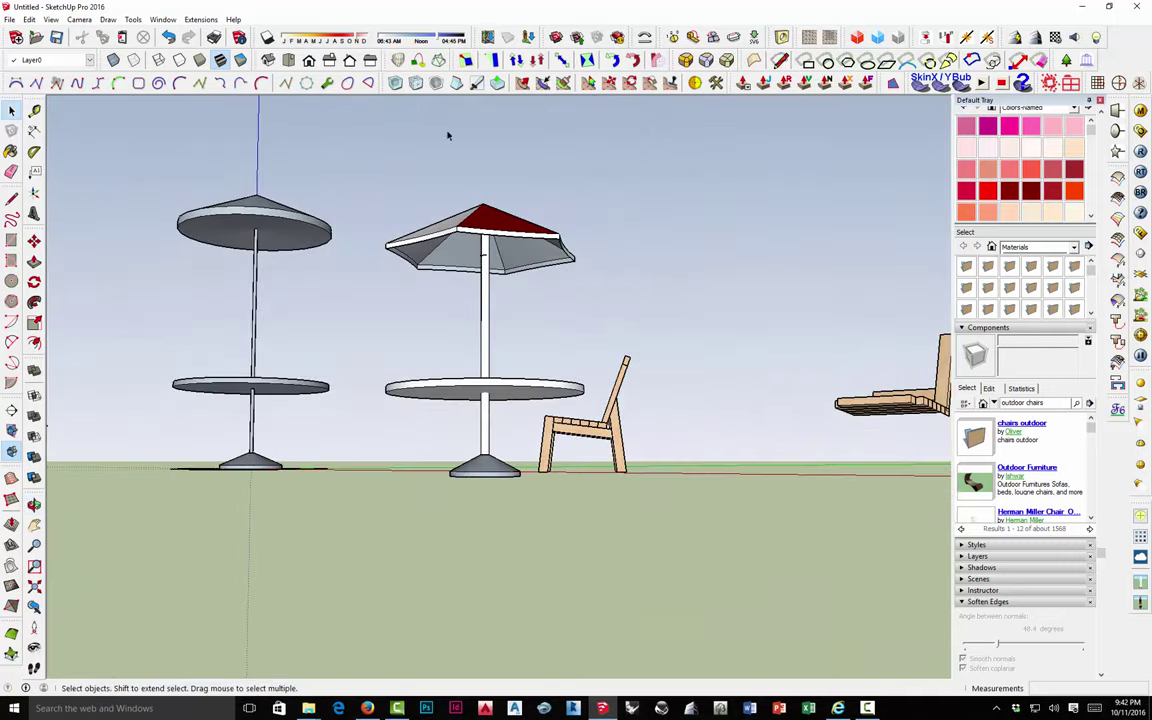
{"action": "scroll", "coordinate": [470, 200], "scroll_direction": "up", "scroll_amount": 3}
{"action": "middle_click_drag", "start_coordinate": [510, 200], "coordinate": [577, 230]}
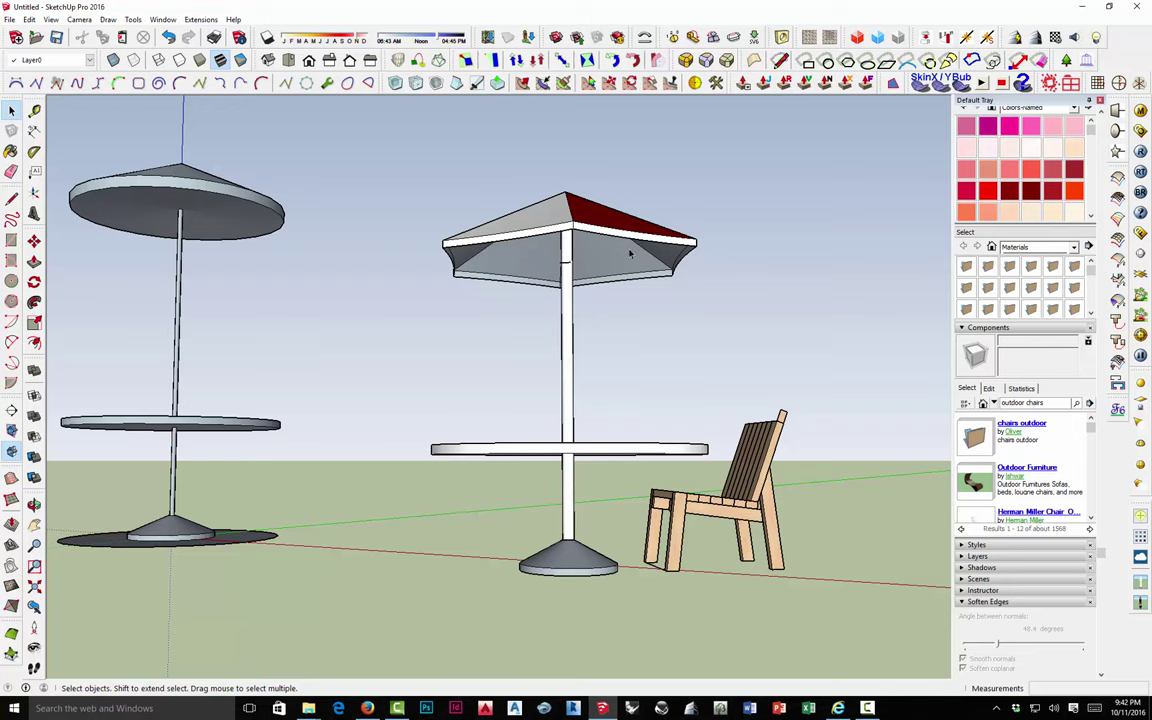
{"action": "middle_click_drag", "start_coordinate": [548, 245], "coordinate": [470, 350]}
{"action": "scroll", "coordinate": [522, 298], "scroll_direction": "down", "scroll_amount": 2}
{"action": "scroll", "coordinate": [540, 320], "scroll_direction": "down", "scroll_amount": 3}
{"action": "scroll", "coordinate": [520, 362], "scroll_direction": "down", "scroll_amount": 4}
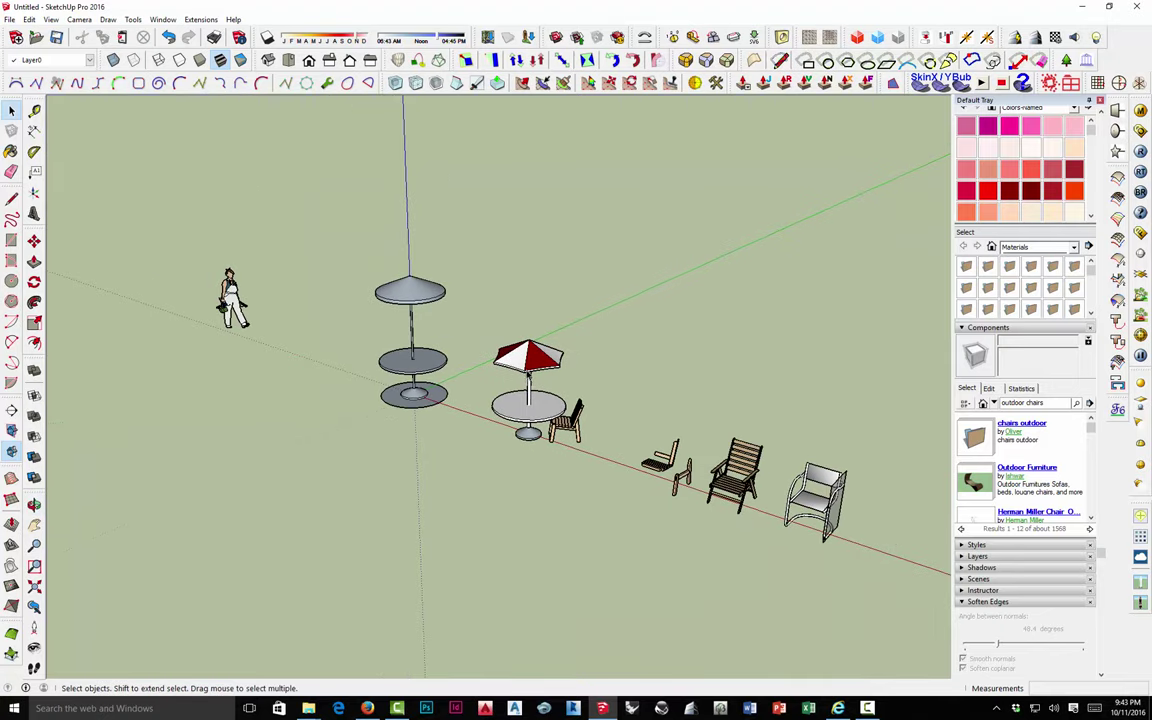